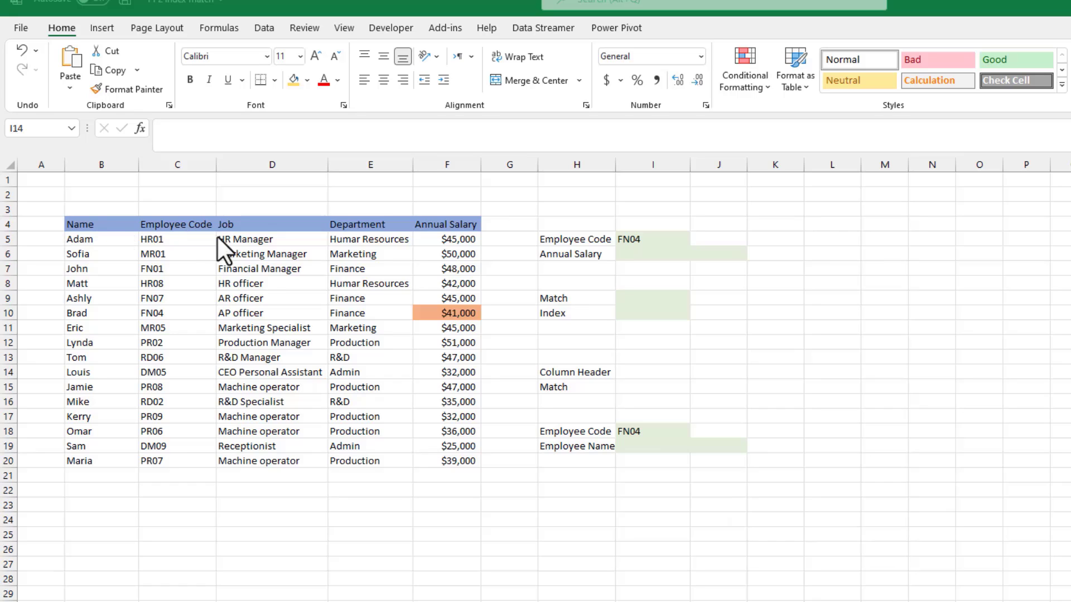
- Insert an empty MATCH function into the Match cell I9 by searching for 'match'
click(654, 238)
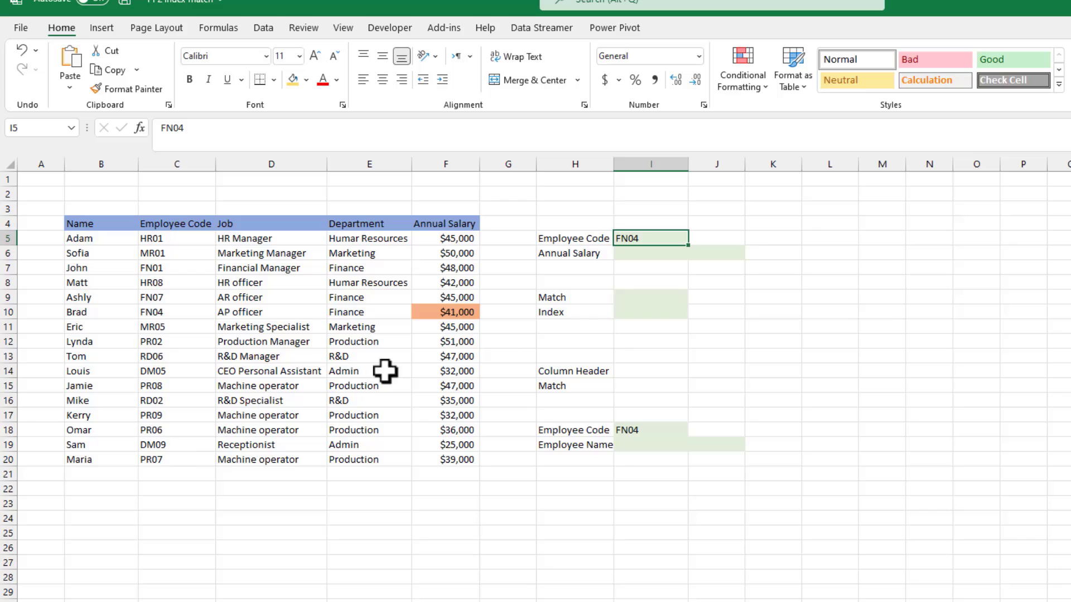
click(661, 238)
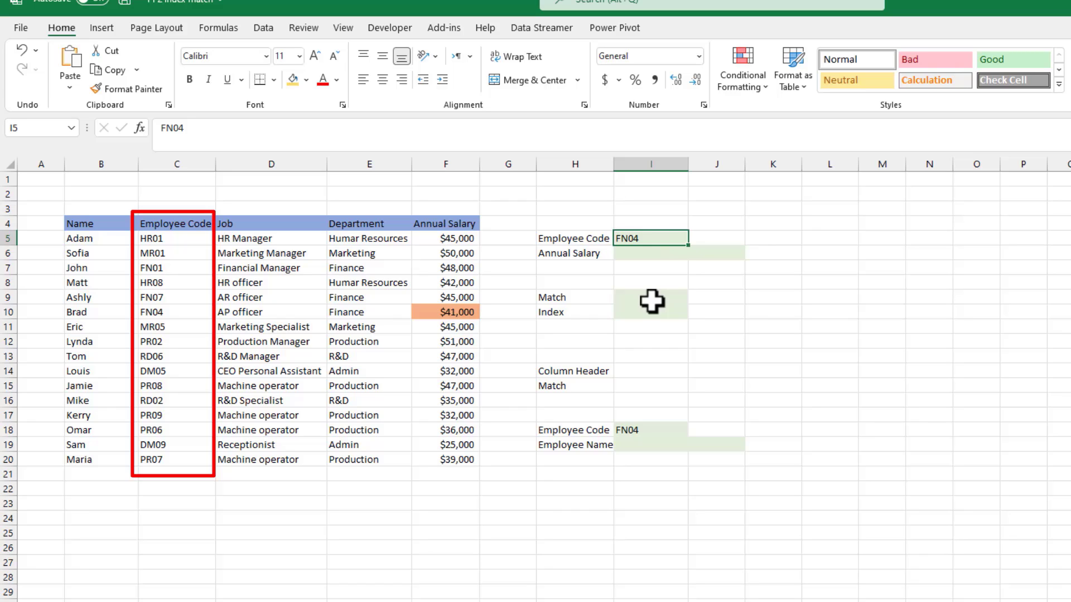
click(653, 298)
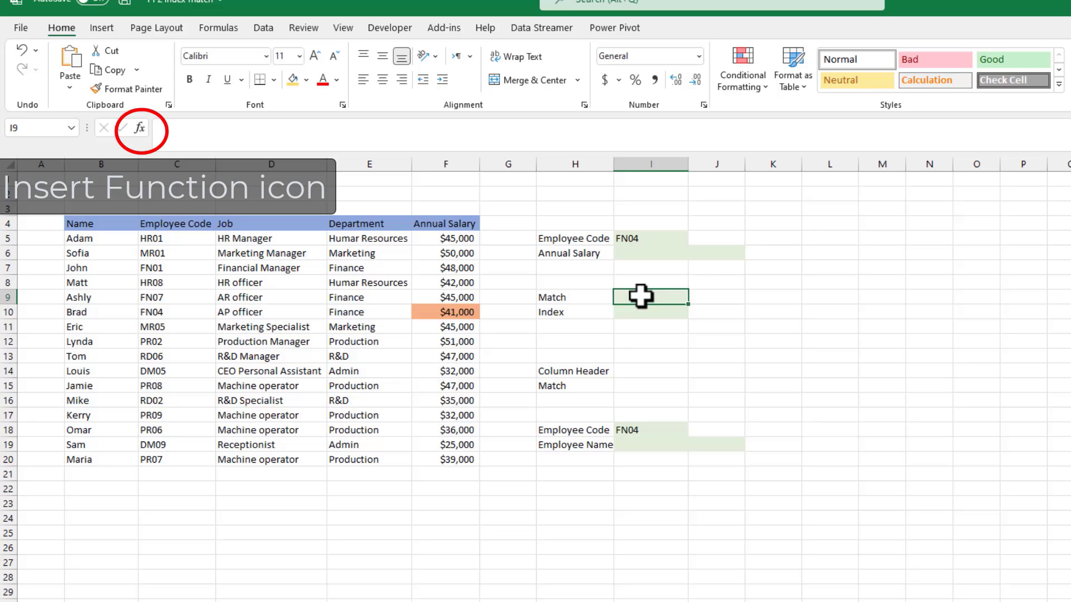
click(137, 132)
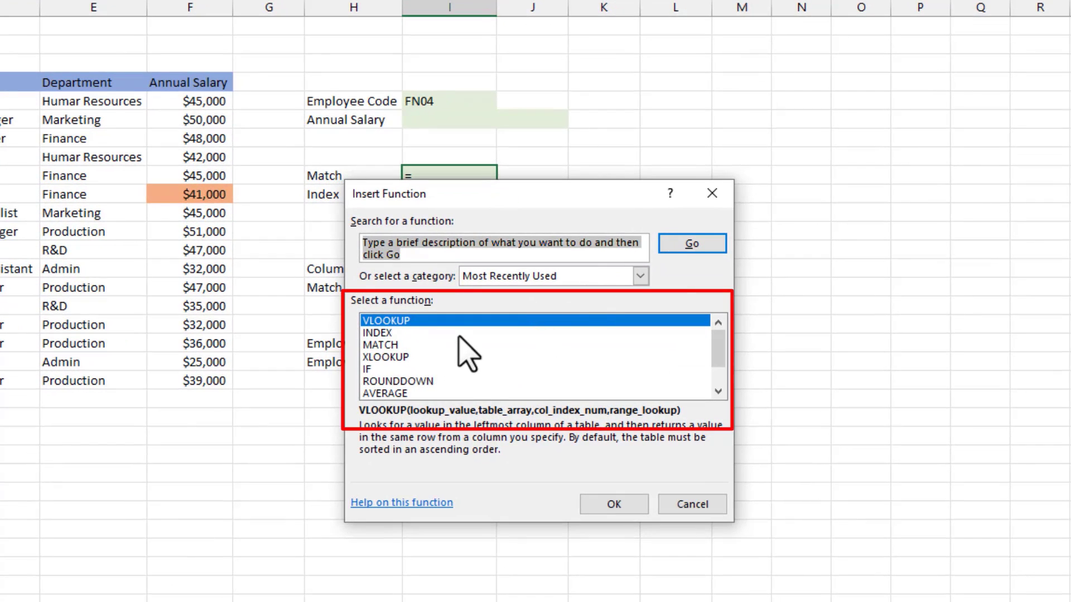
click(419, 251)
text(ma)
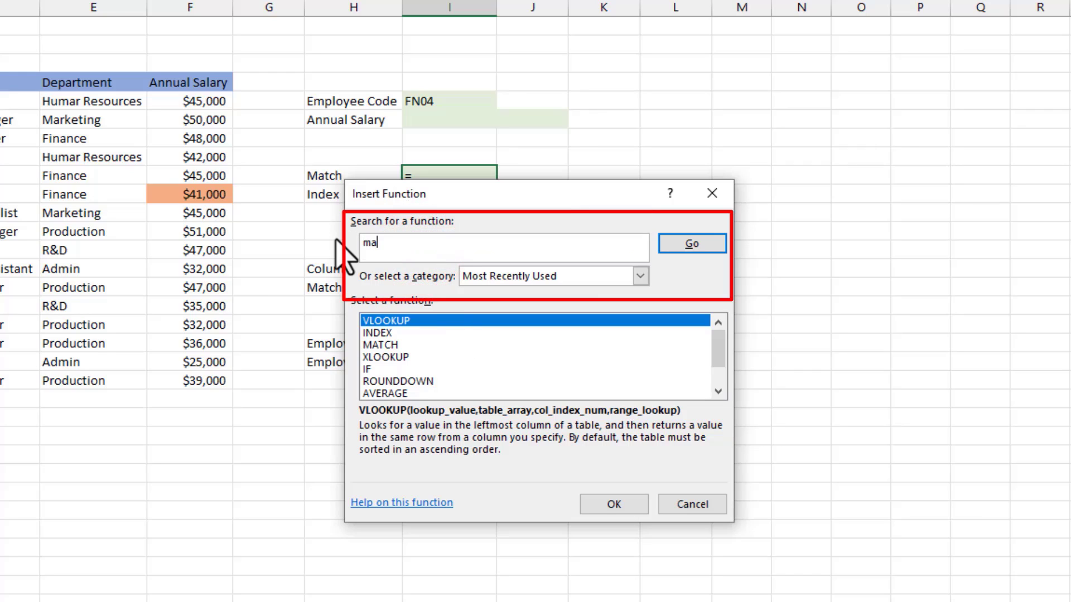
text(tch)
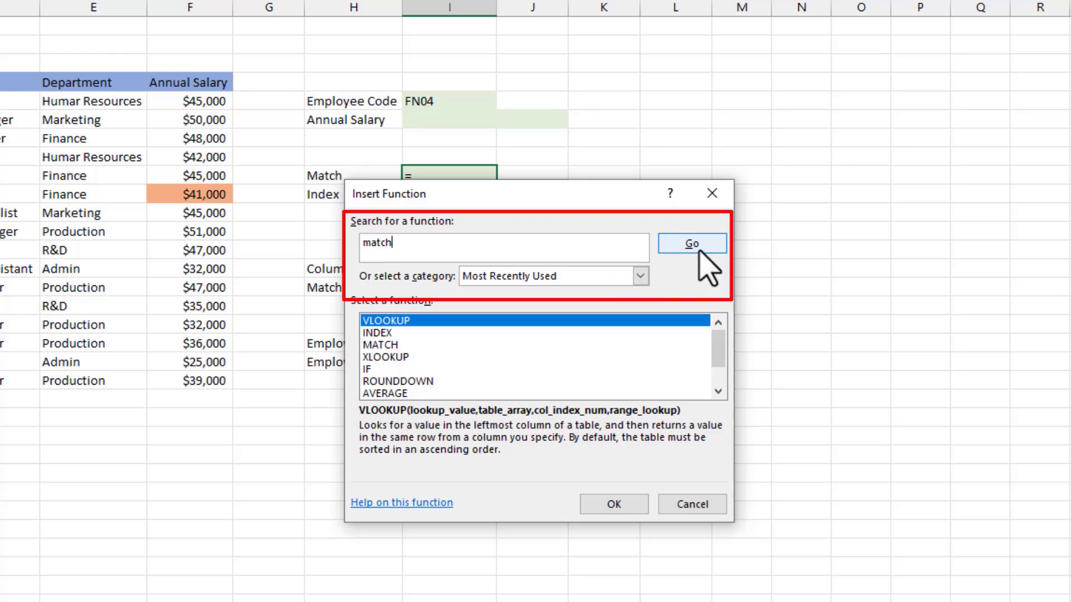
click(697, 245)
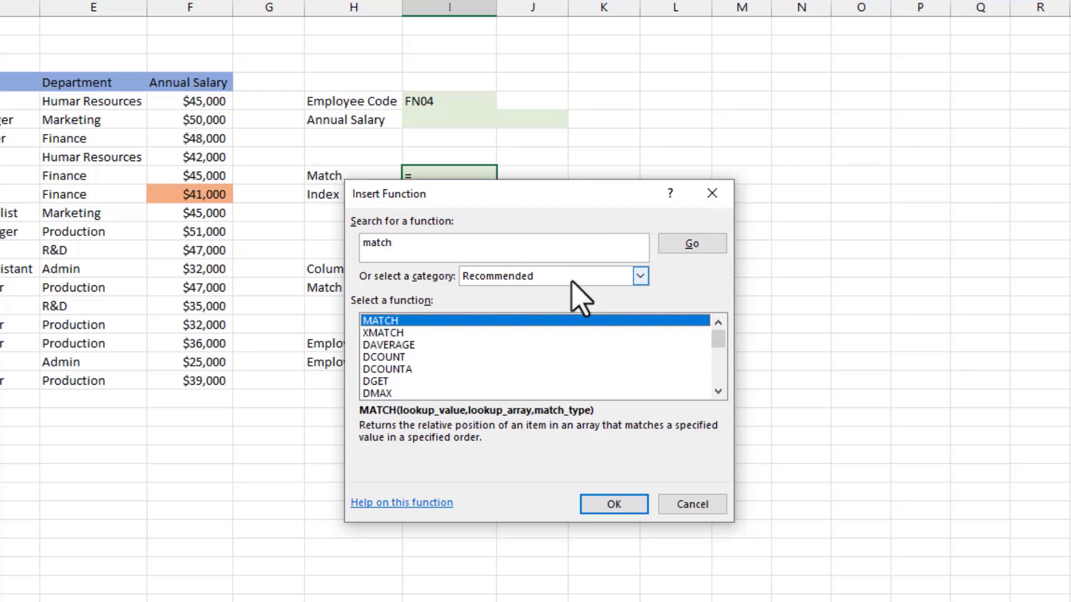
click(539, 322)
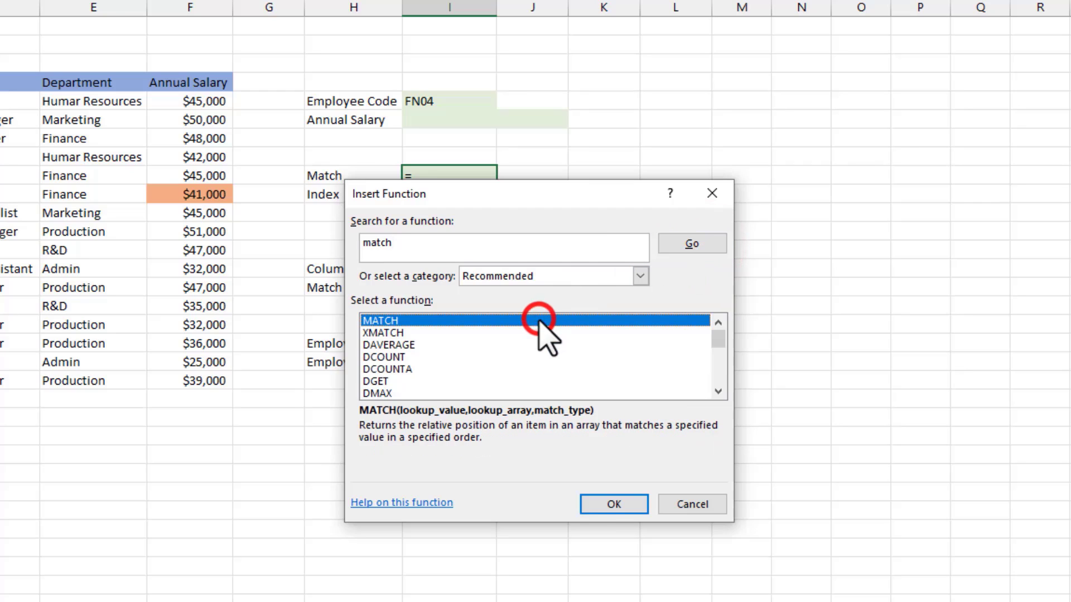
click(611, 505)
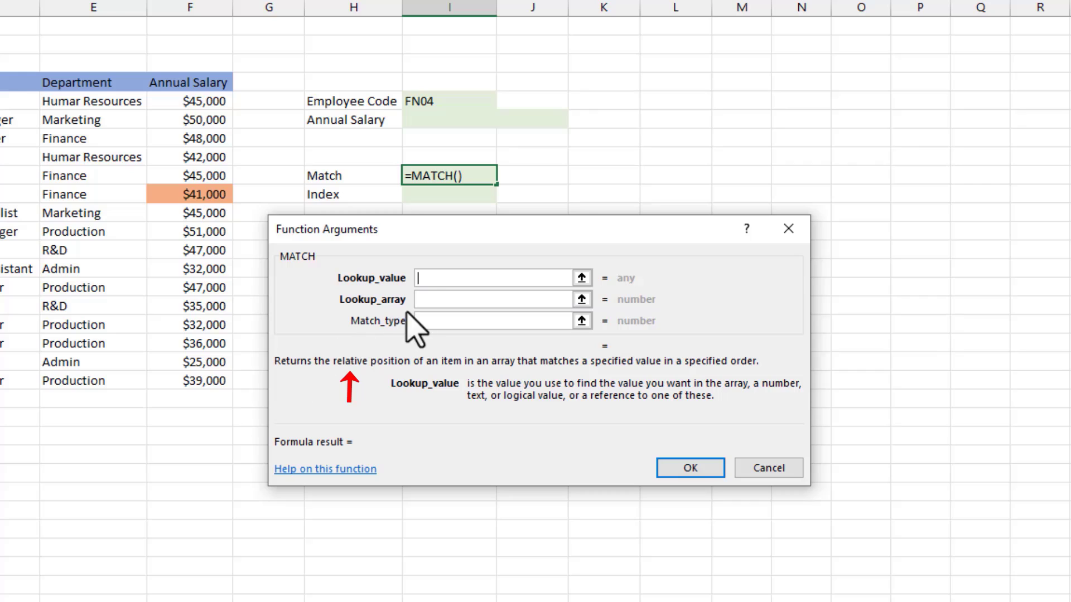
- After reviewing the argument help, set MATCH's lookup value to $I$5, the code FN04
click(428, 300)
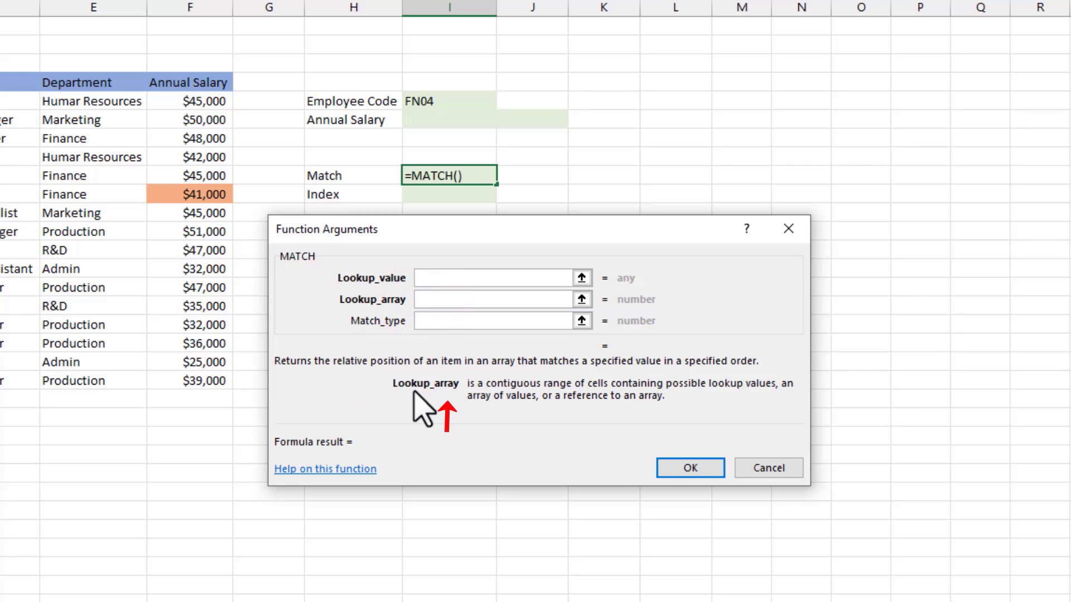
click(444, 323)
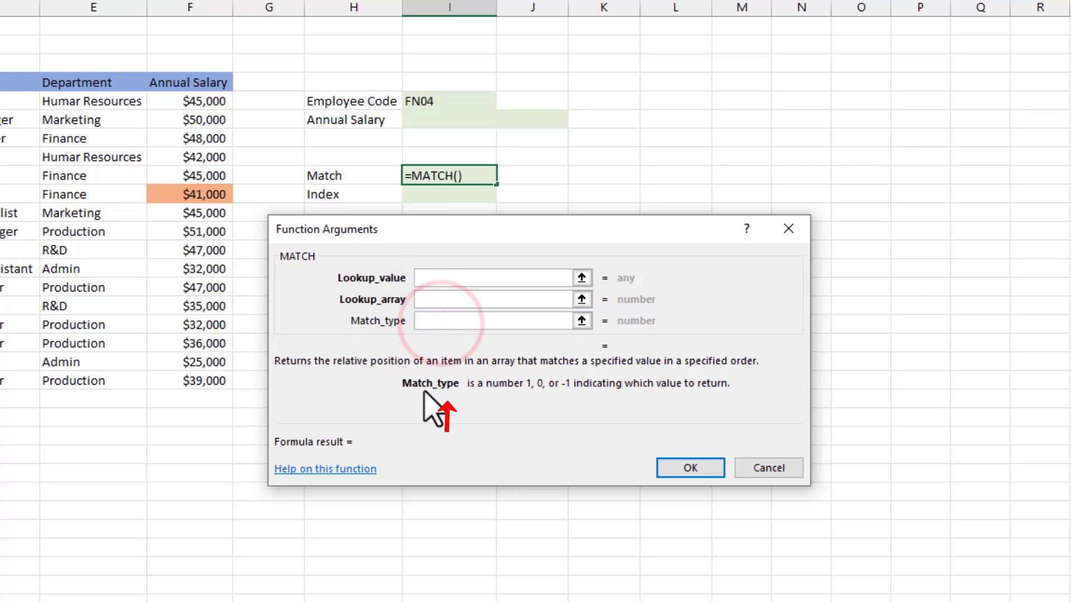
click(433, 279)
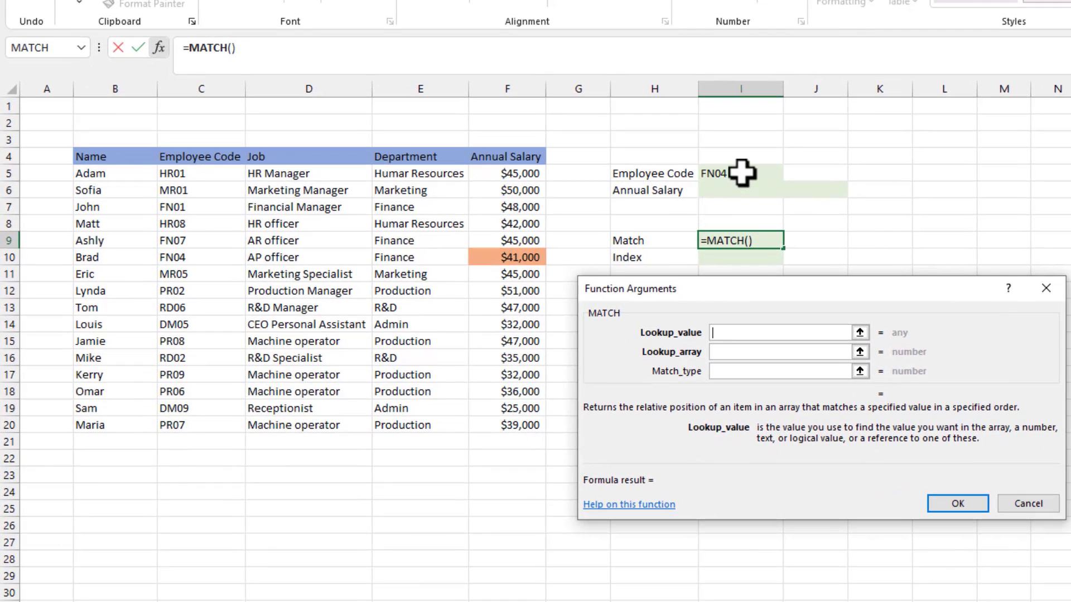
click(742, 174)
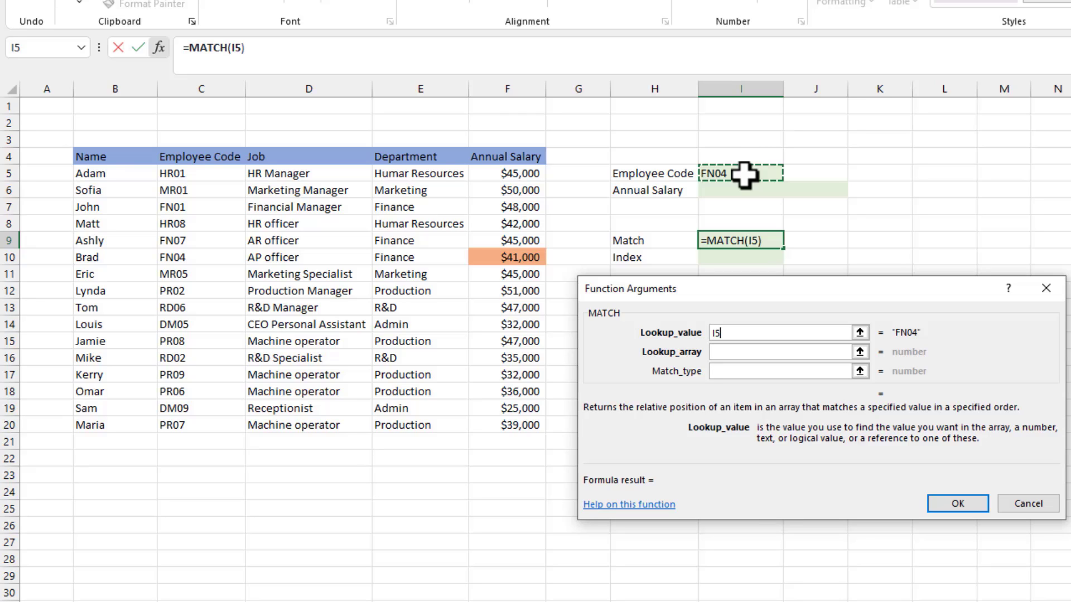
key(F4)
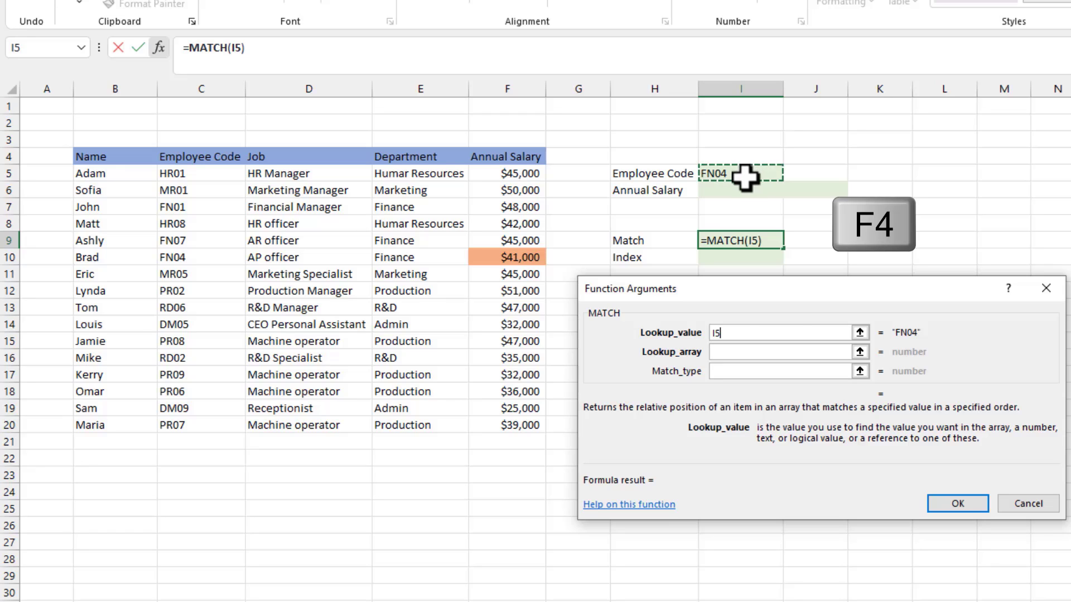
key(F4)
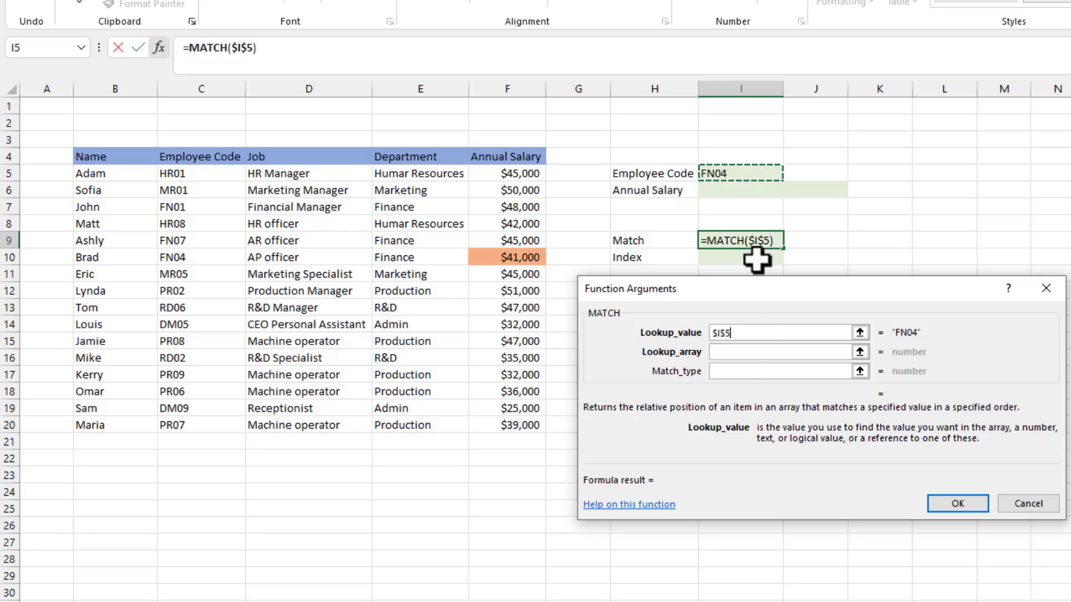
- Set MATCH's lookup array to the employee code column as absolute range $C$5:$C$20
click(725, 353)
click(725, 353)
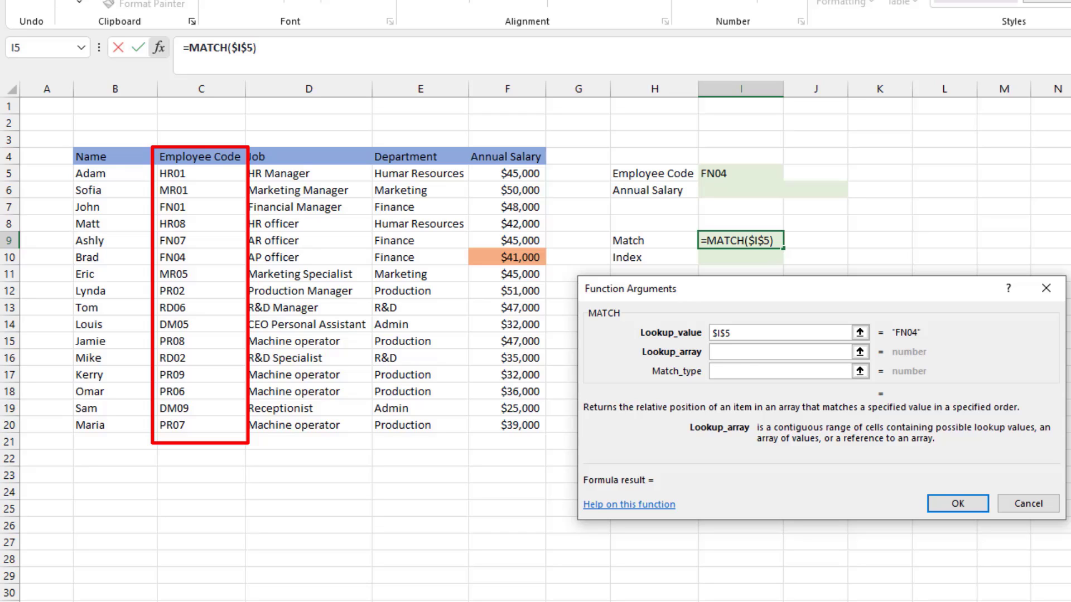
click(742, 352)
drag(192, 171, 185, 426)
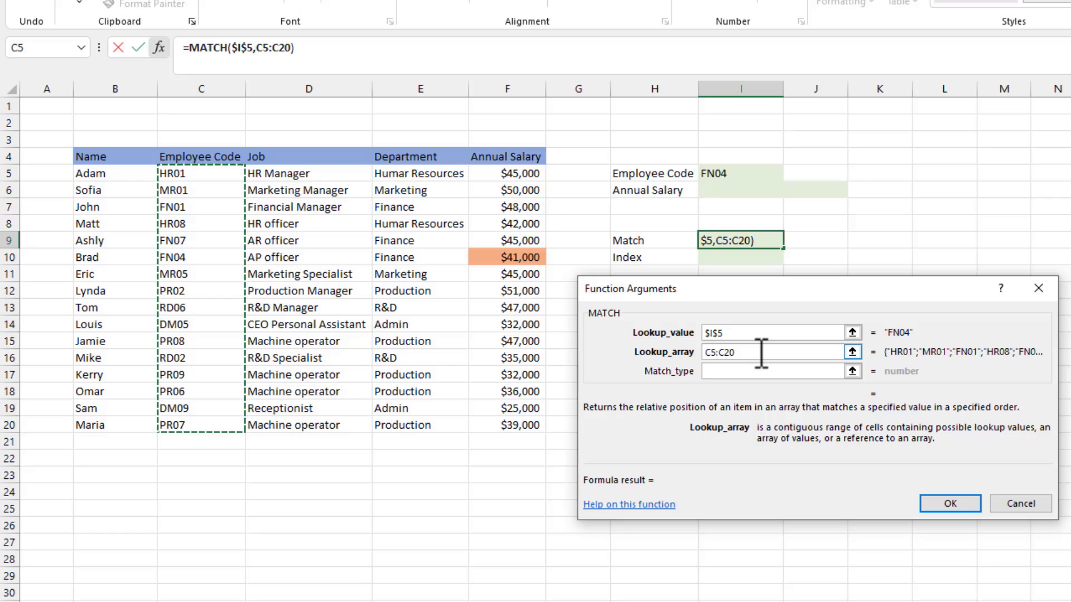
key(F4)
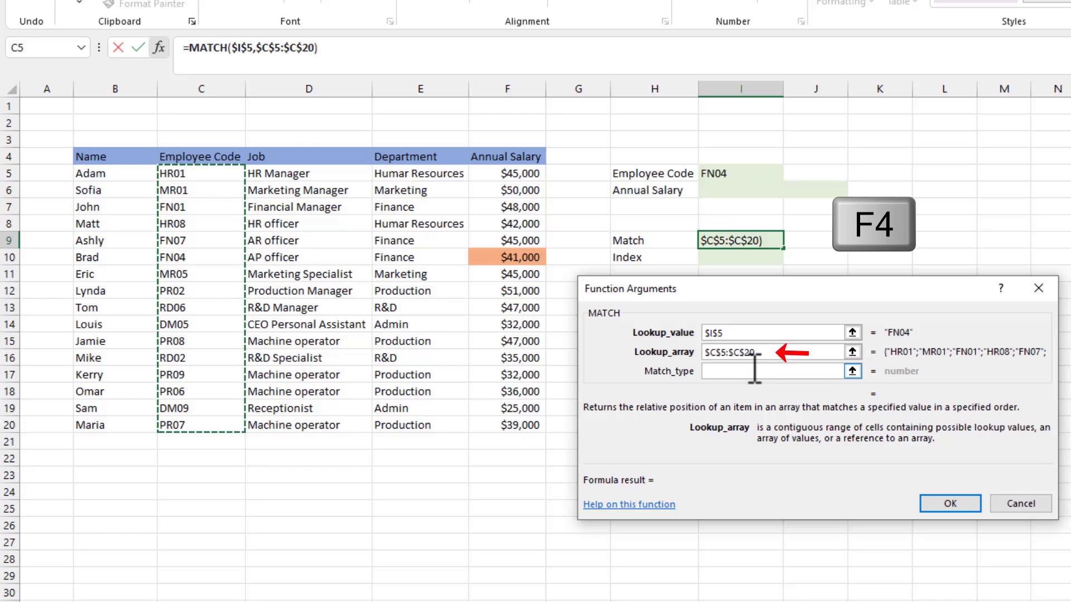
click(751, 369)
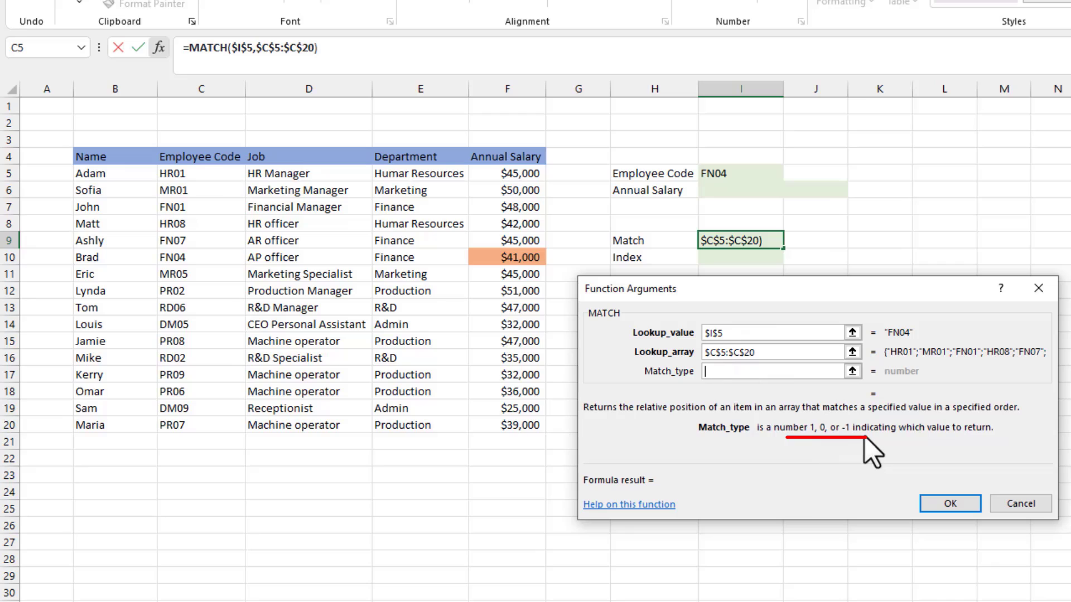
- Enter match type 0 and finish the formula, so I9 returns 6 for FN04
click(772, 374)
text(0)
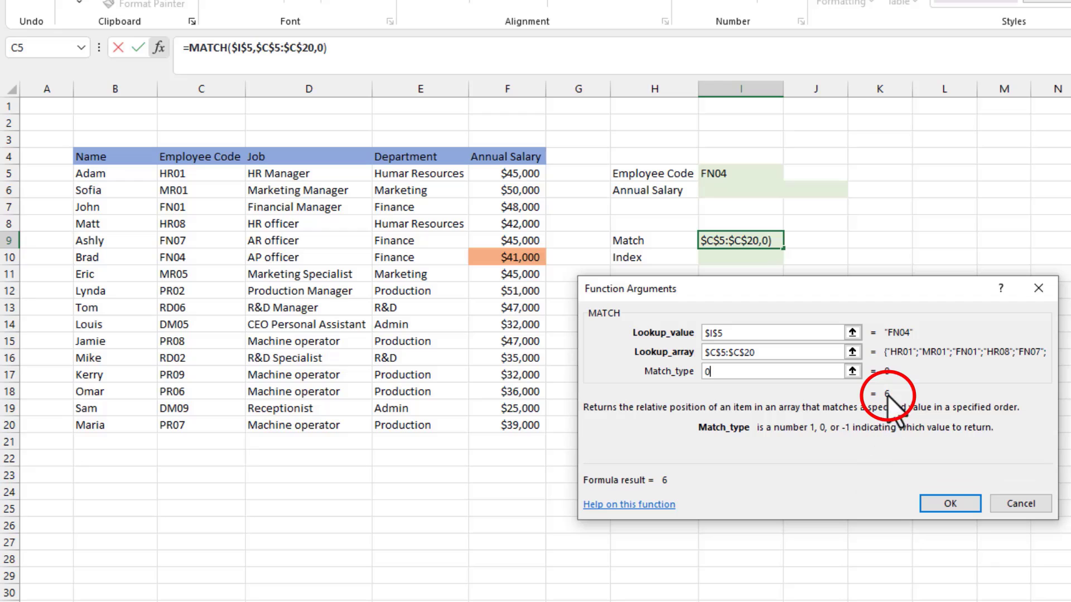
click(962, 504)
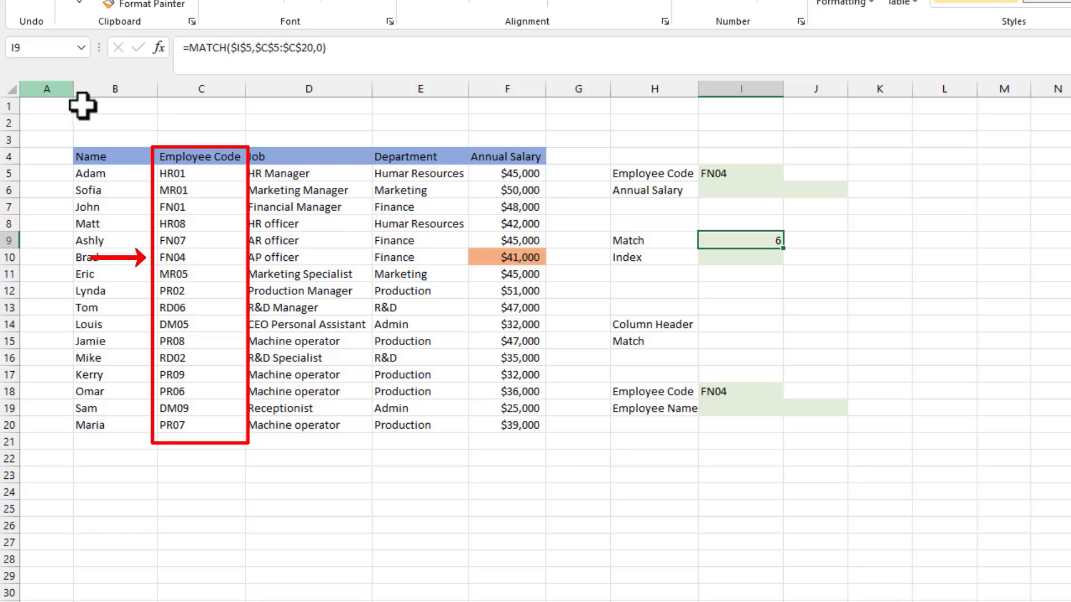
- Review the colour-coded references of I9's MATCH formula, leaving it unchanged
click(747, 239)
click(495, 57)
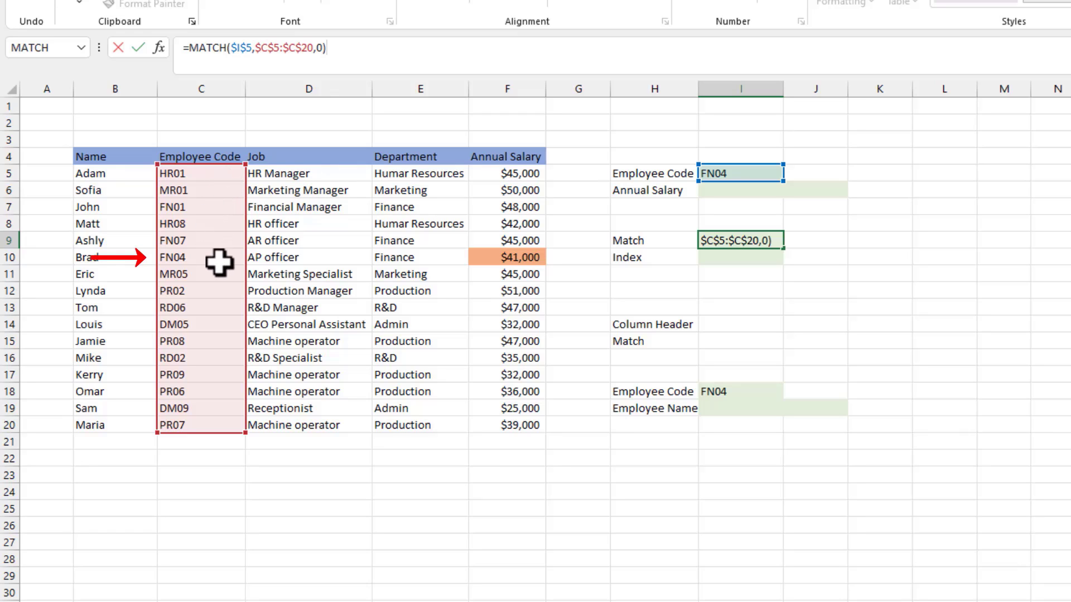
key(Return)
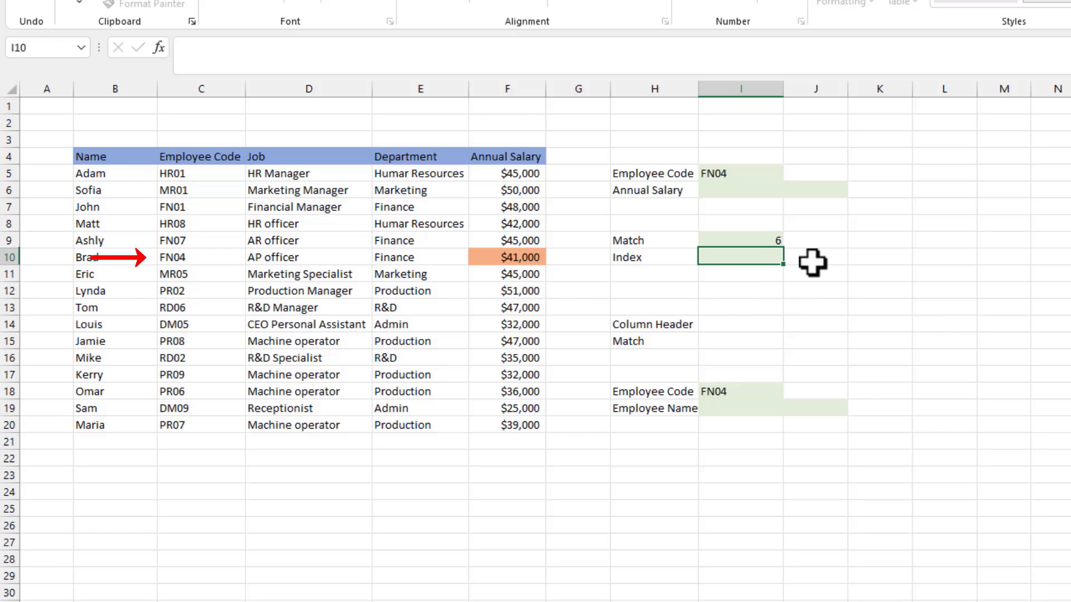
- Change the employee code in I5 to pr07 and check I9's Match now shows 16
click(735, 172)
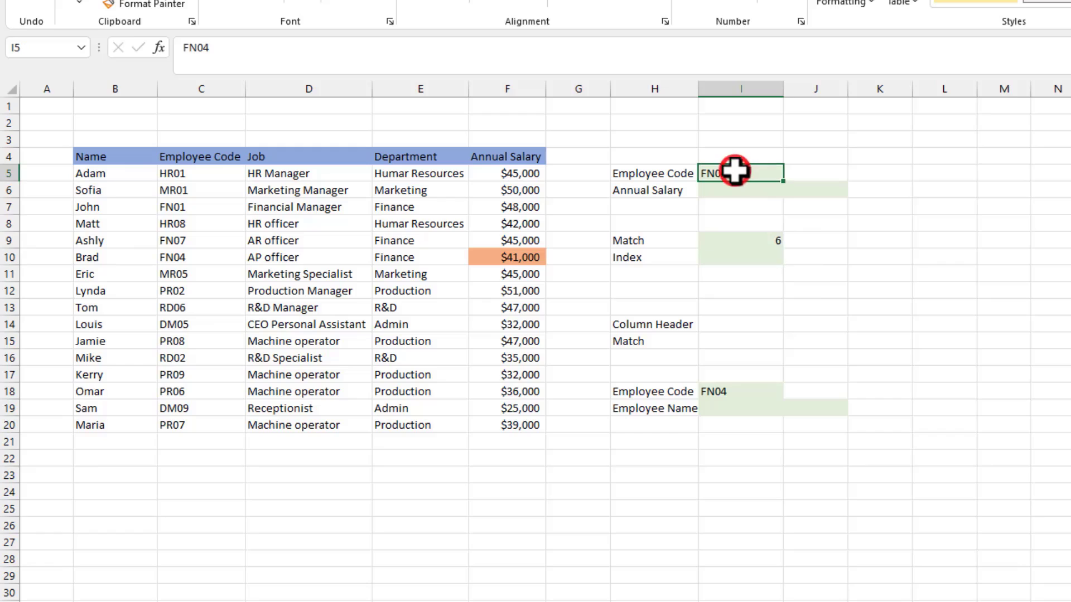
text(p)
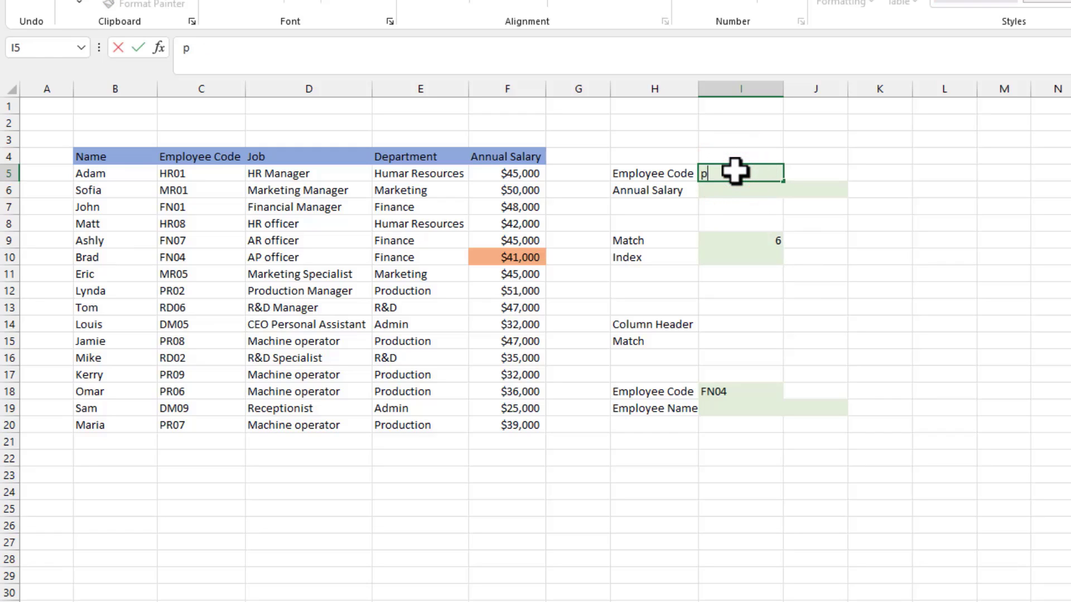
text(r07)
key(Return)
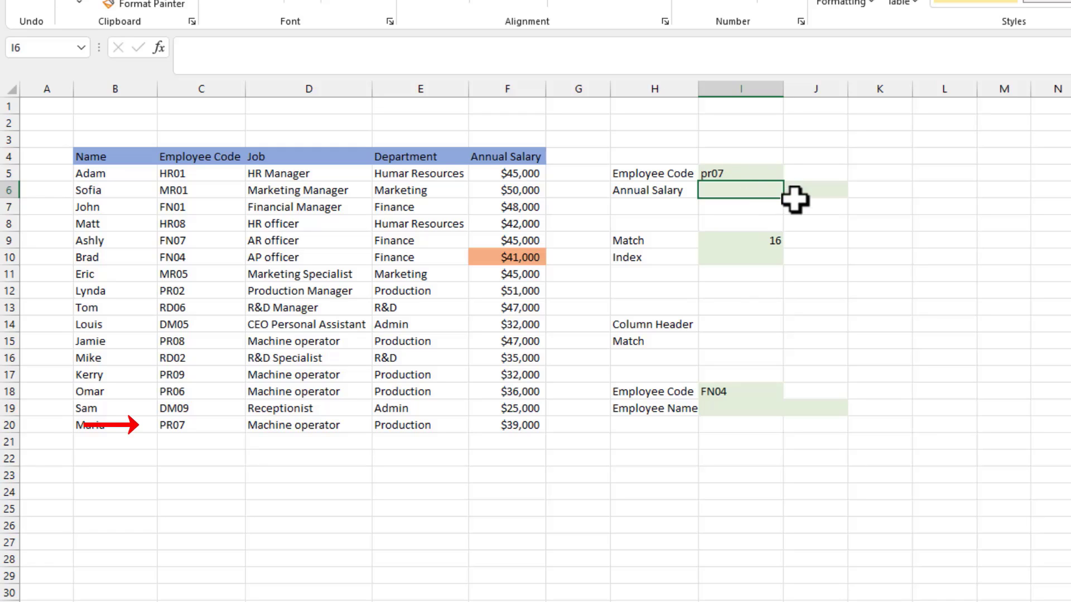
click(773, 238)
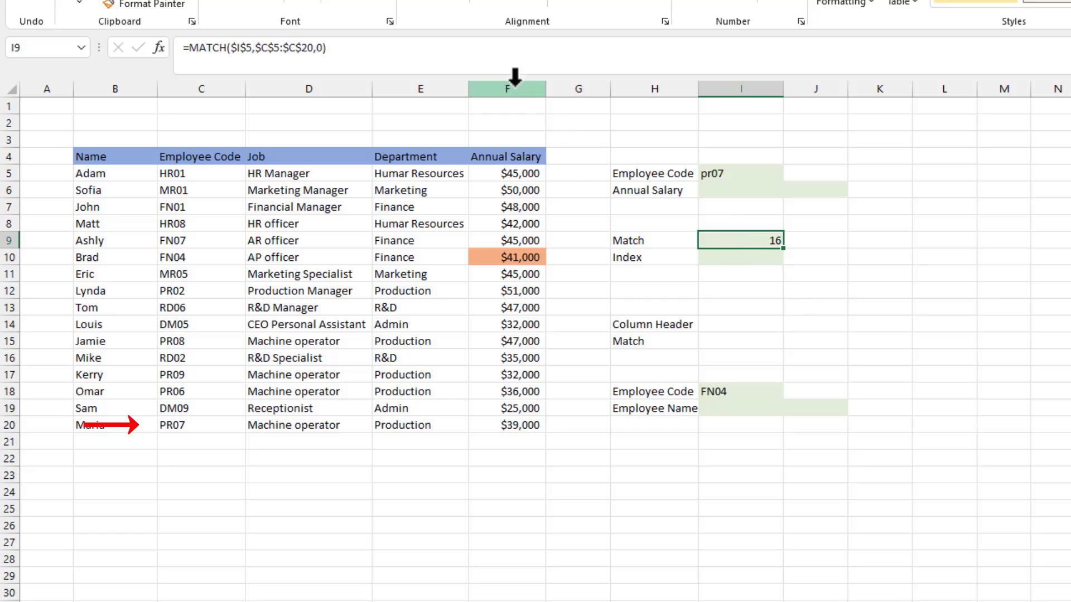
click(476, 49)
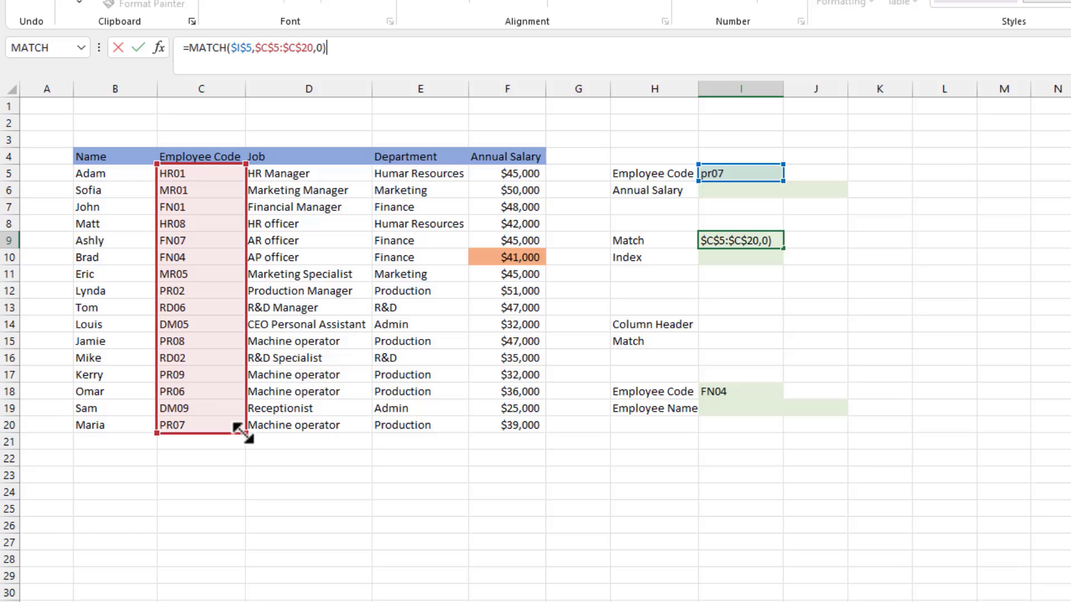
- Try widening the MATCH lookup range to C5:E20, then undo the resulting #N/A entry
drag(246, 432, 343, 434)
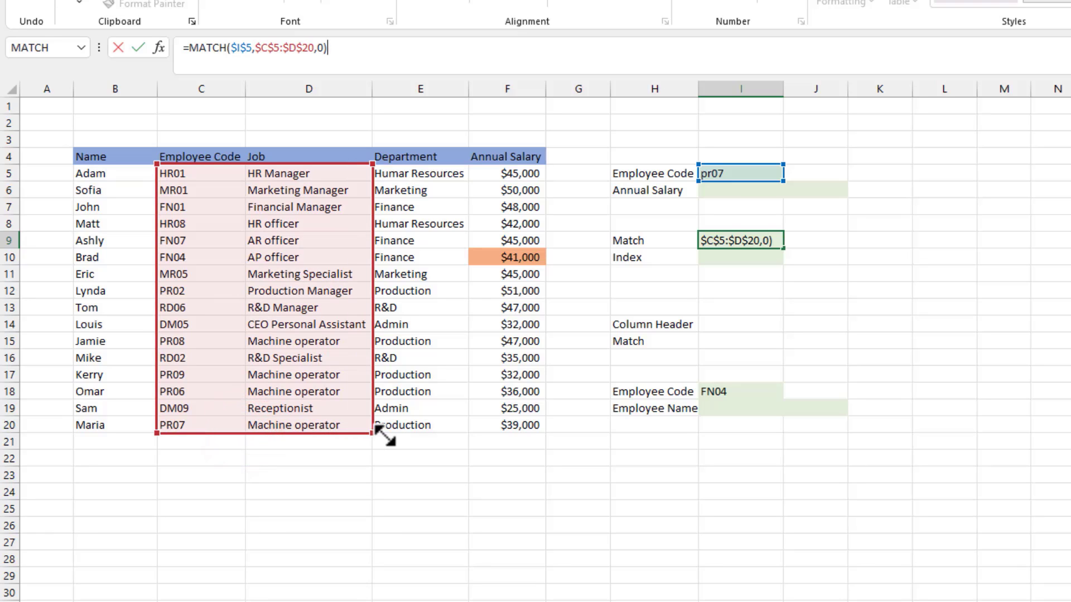
drag(343, 434, 449, 465)
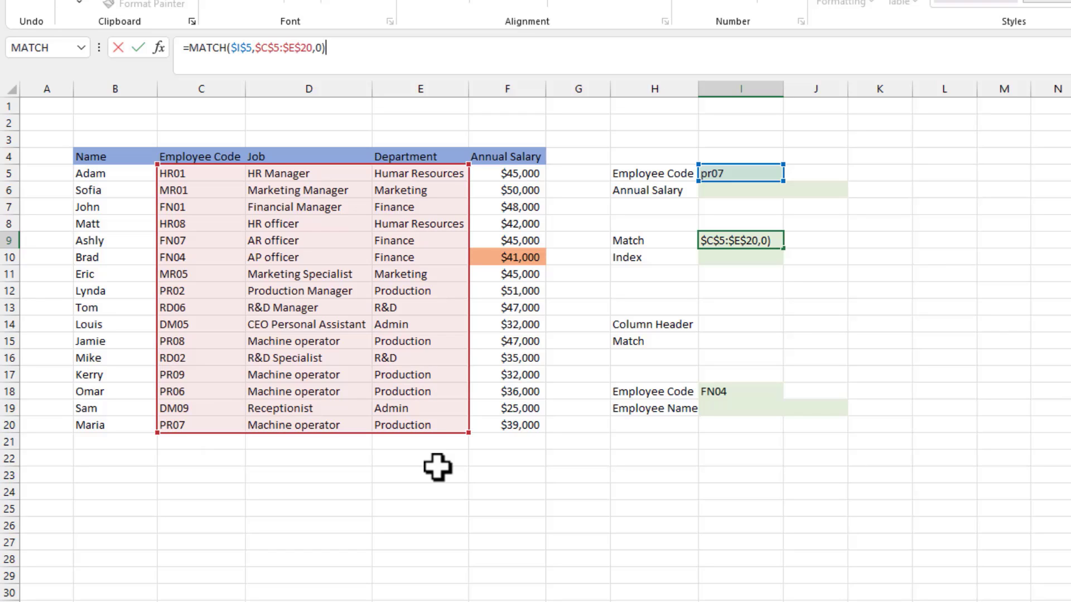
key(Return)
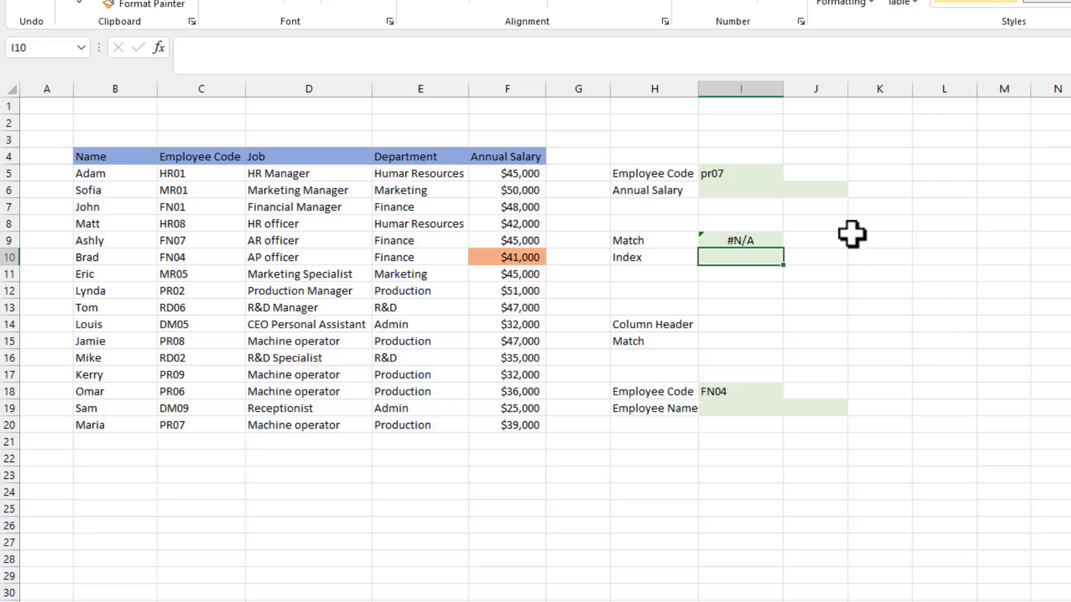
key(ctrl+z)
key(ctrl+z)
key(ctrl+z)
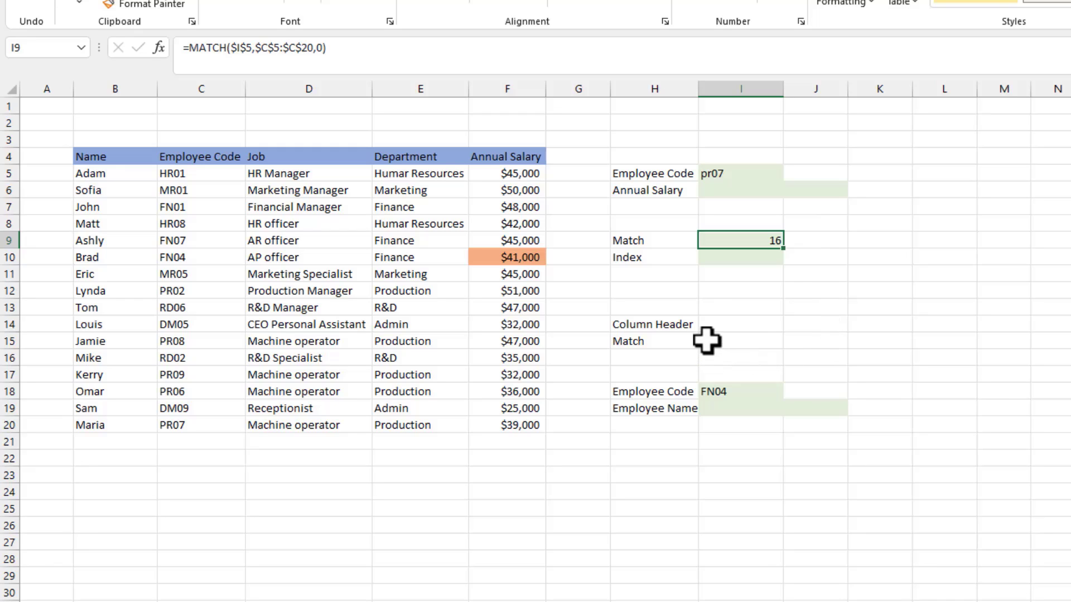
- Start a MATCH formula in I15 with the absolute lookup value $I$14
click(731, 341)
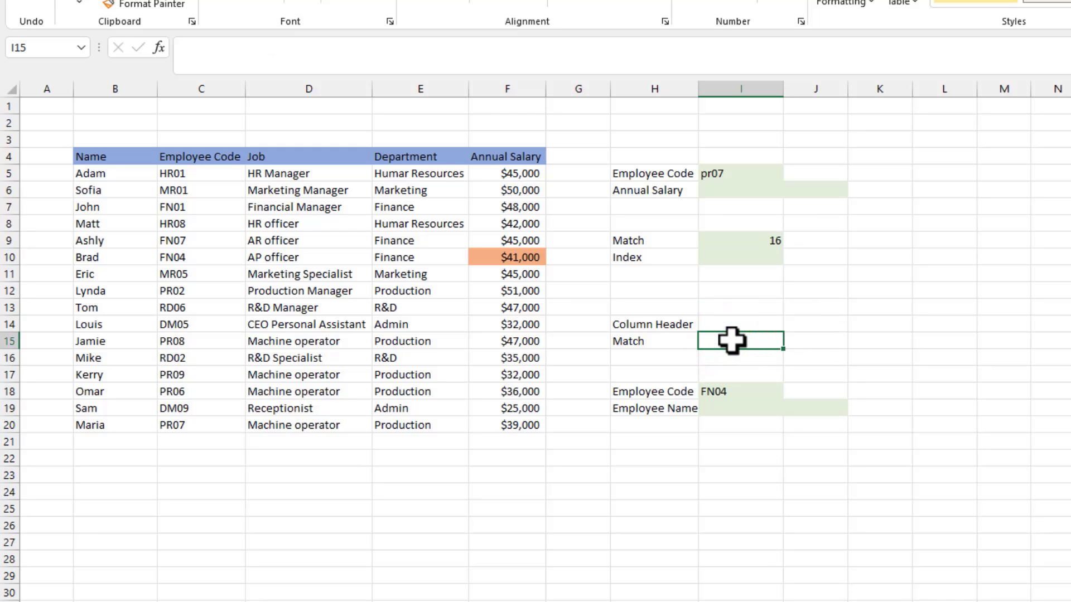
click(159, 48)
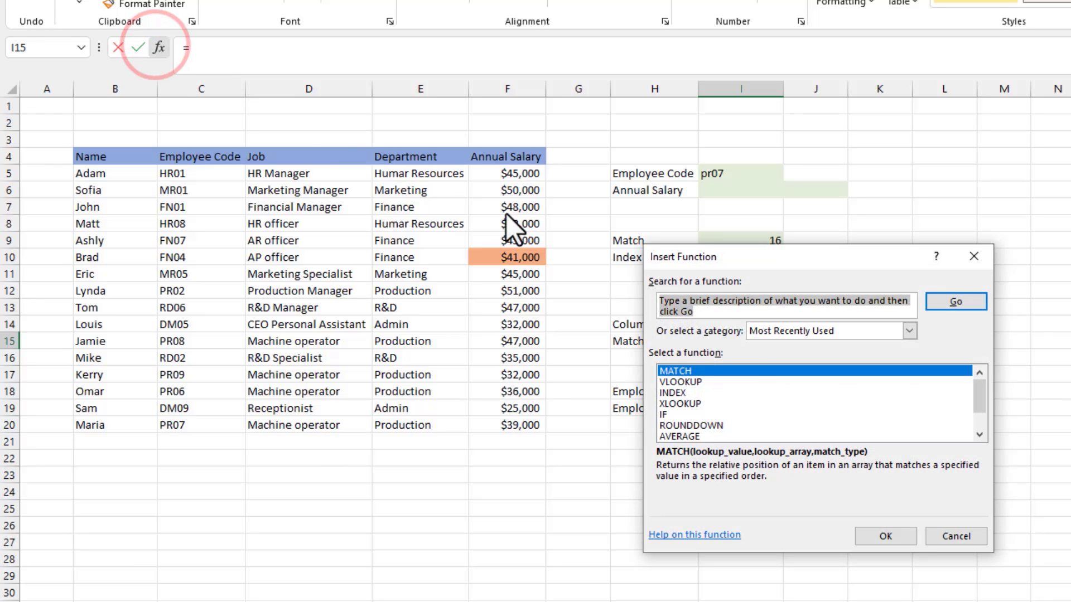
click(791, 371)
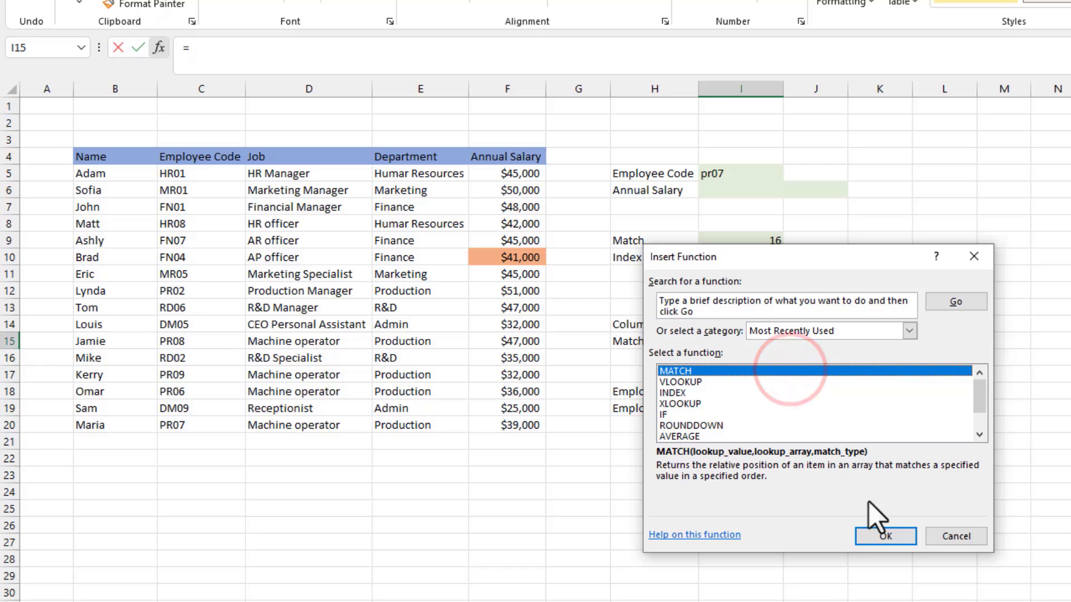
click(882, 537)
drag(755, 298, 730, 380)
click(742, 323)
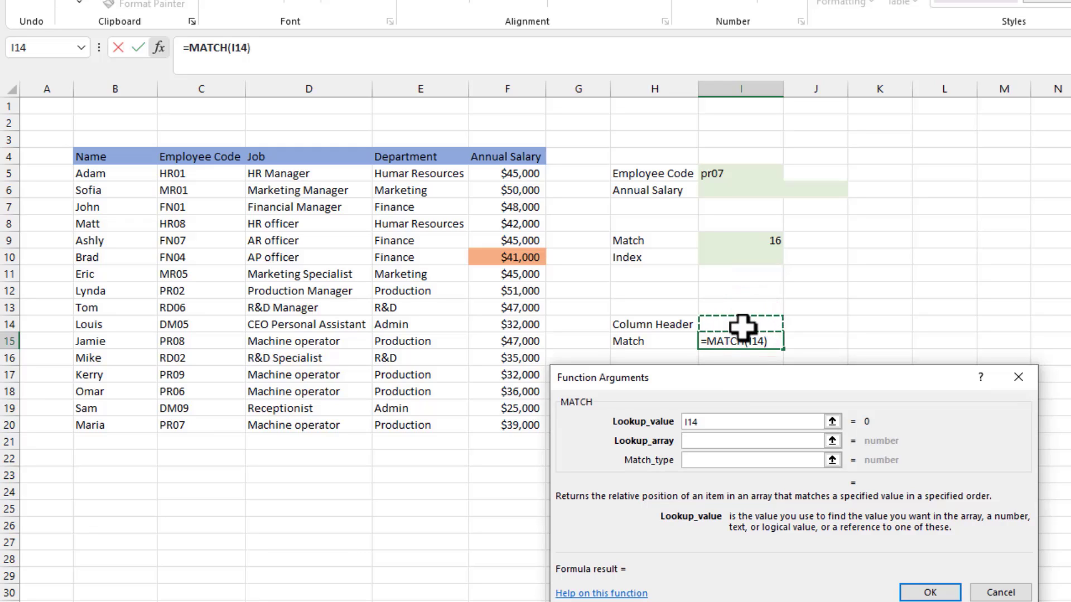
key(F4)
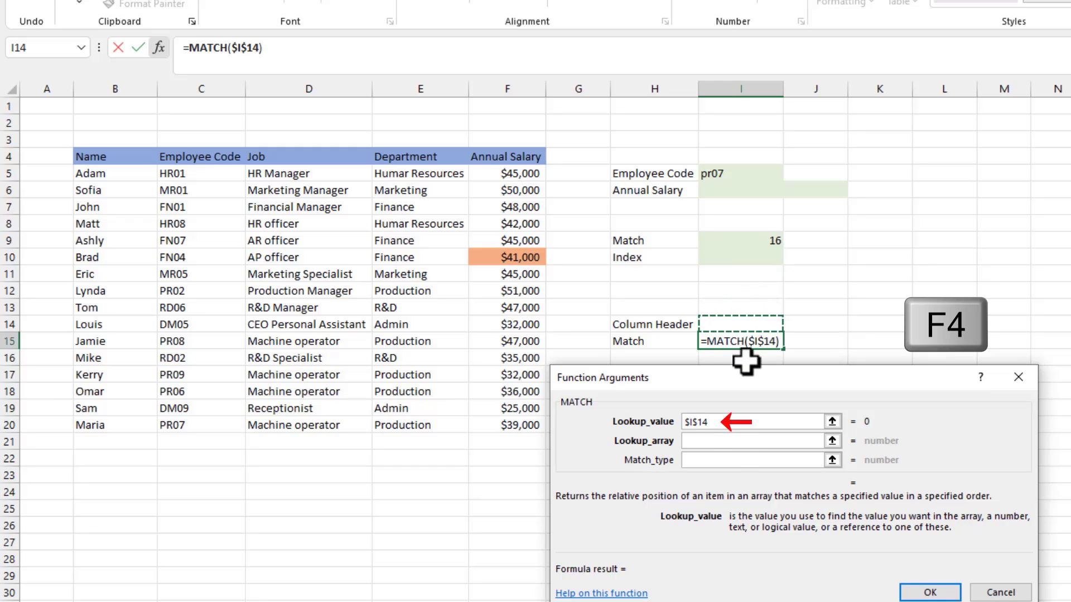
- Complete it with header row $B$4:$F$4 as lookup array and match type 0
click(713, 440)
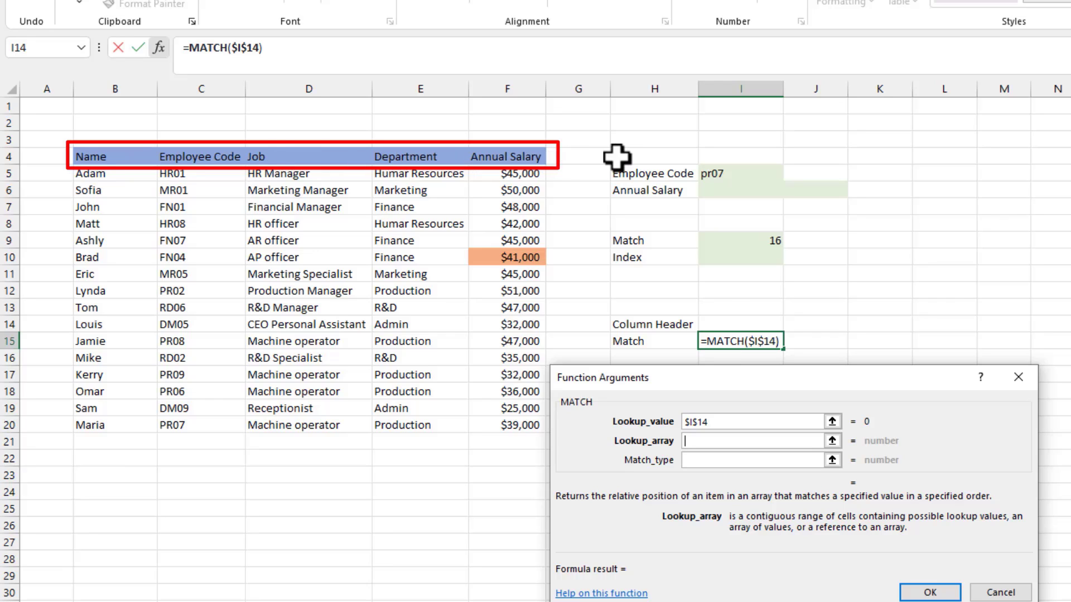
drag(106, 157, 512, 156)
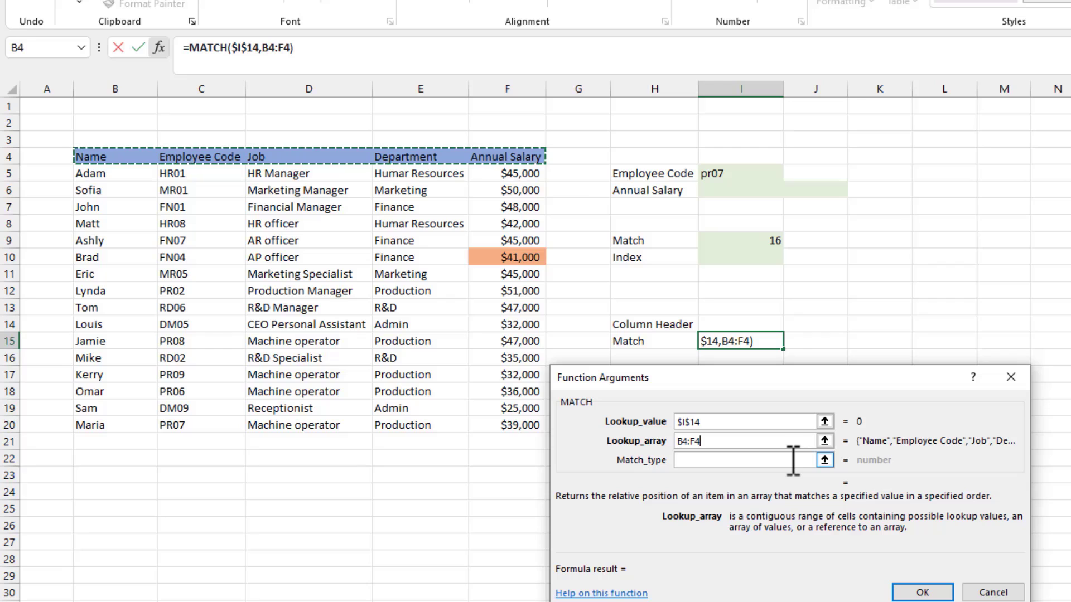
key(F4)
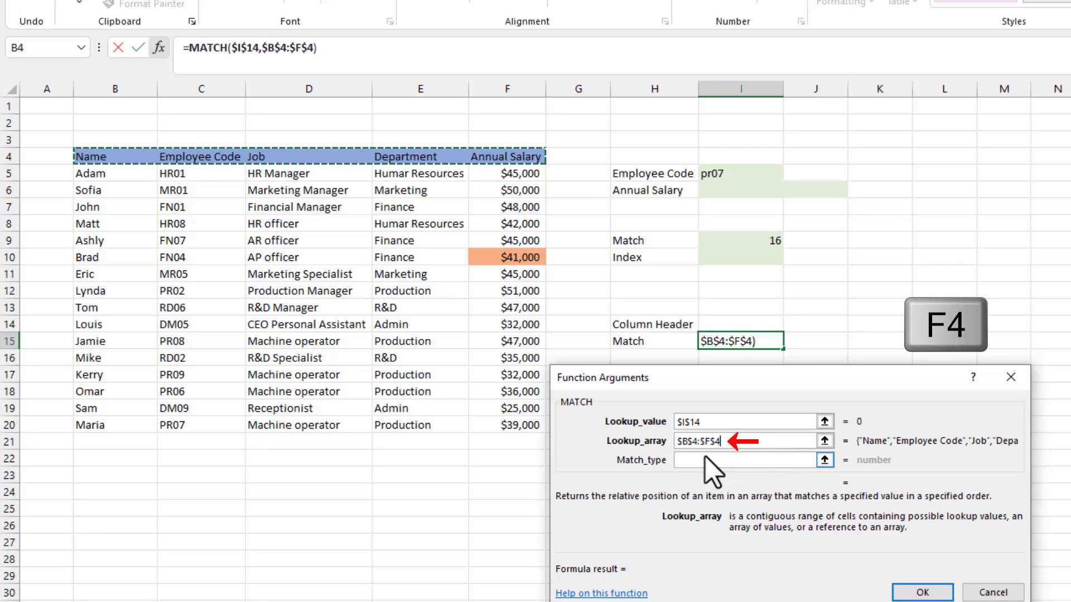
click(706, 461)
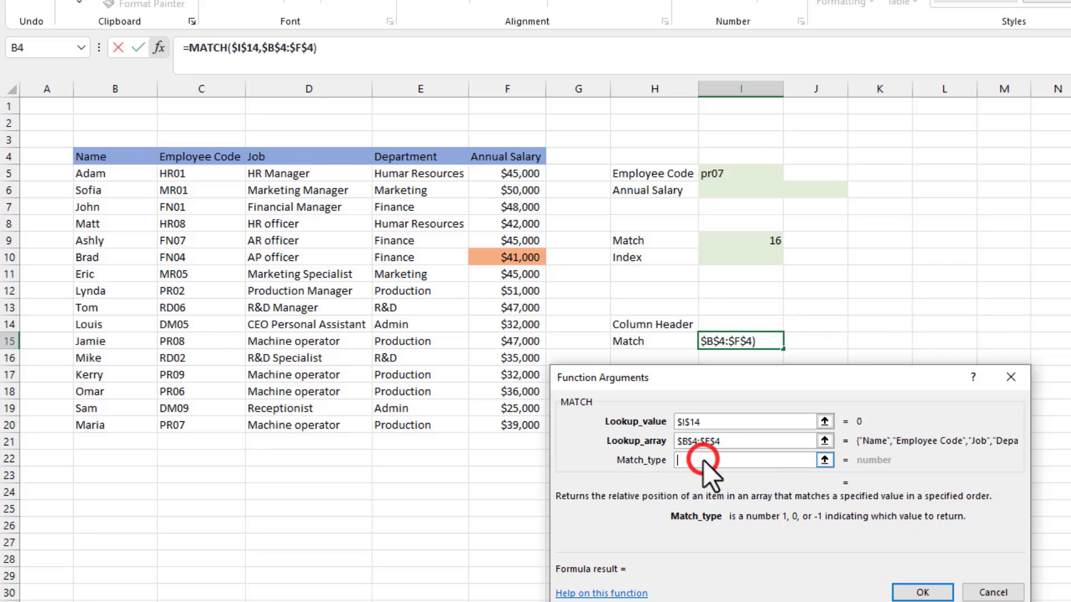
text(0)
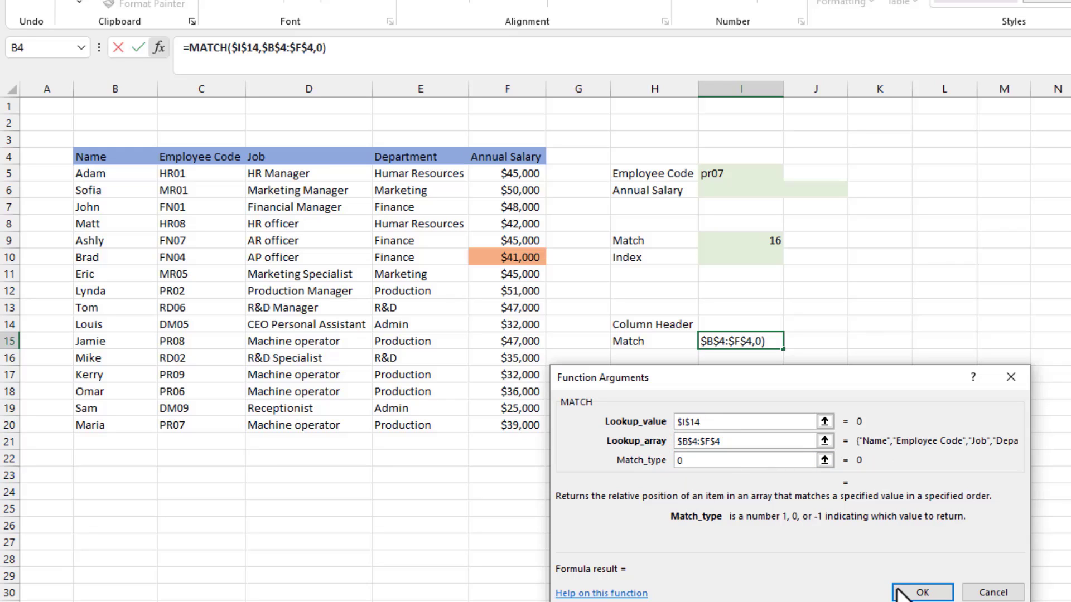
click(909, 591)
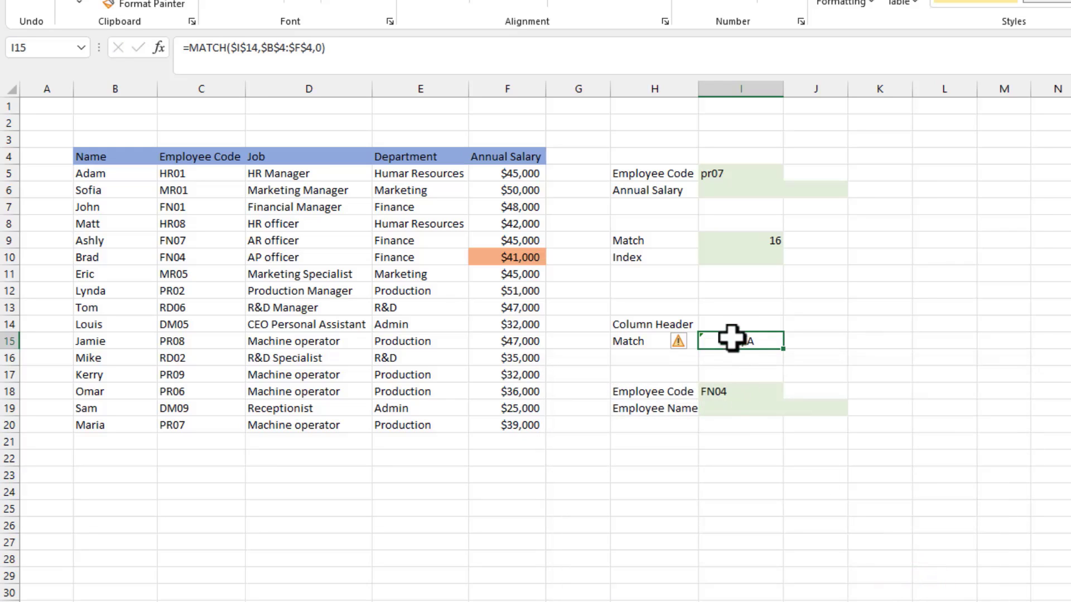
- Enter 'Department' in the Column Header cell I14, making the header match return 4
click(729, 323)
text(D)
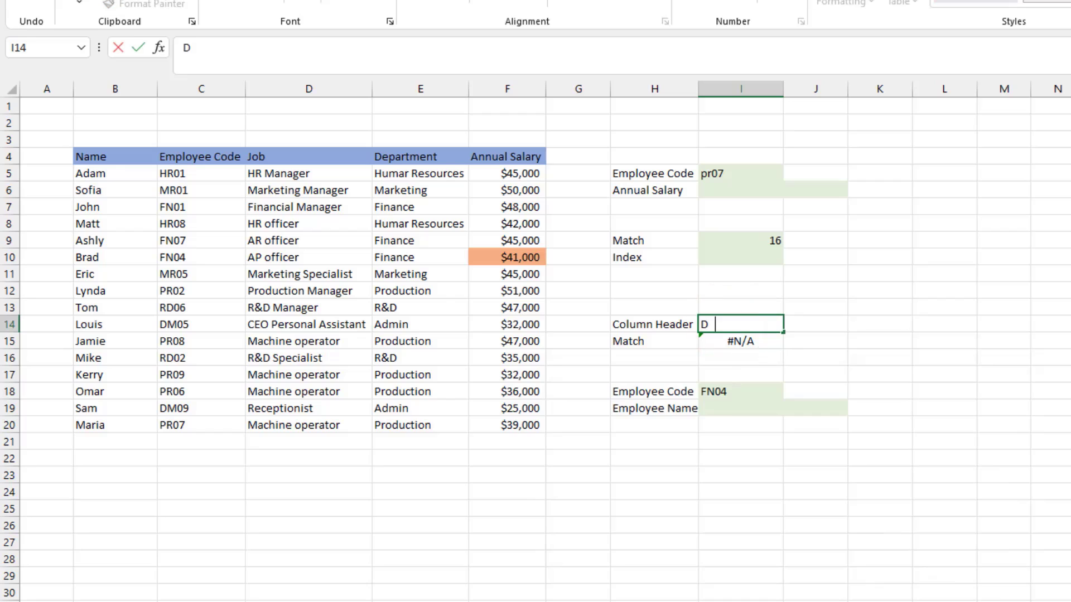
text(epartme)
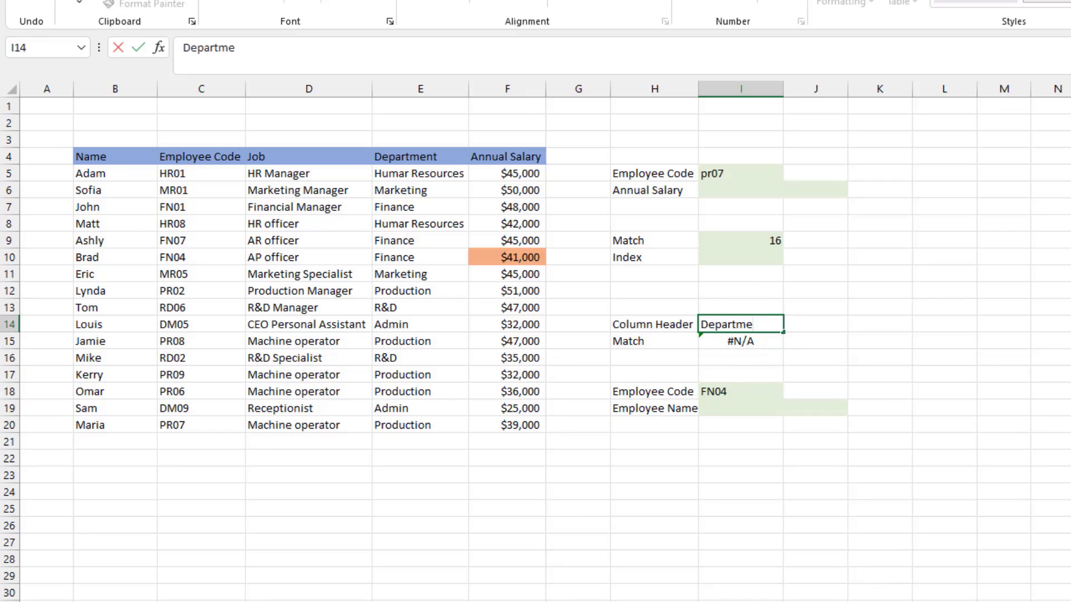
text(nt)
key(Return)
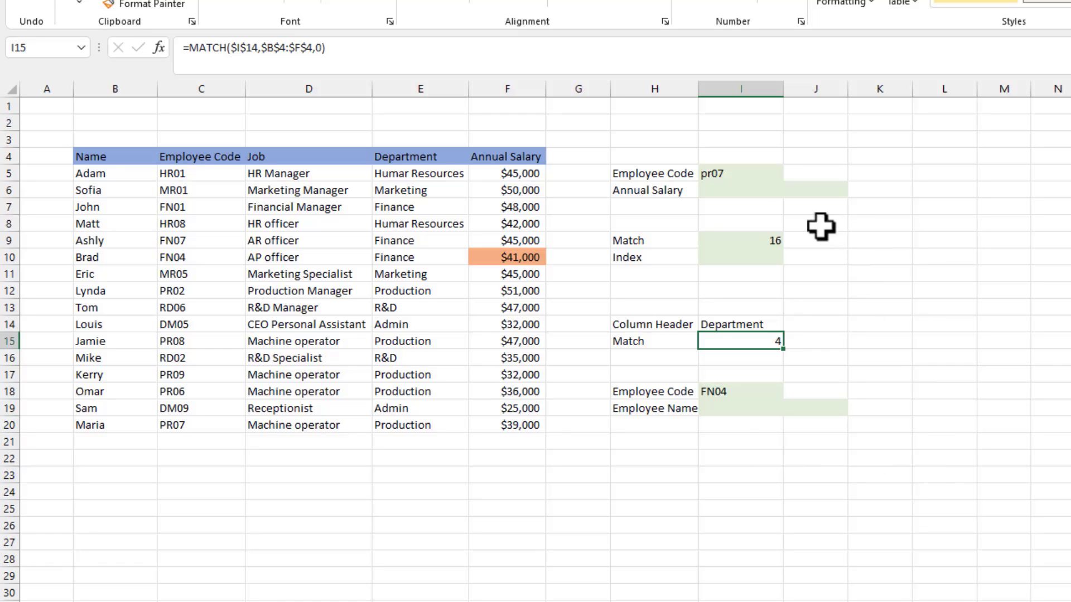
- Change the employee code in I5 from pr07 back to FN04, so I9 returns 6
click(745, 174)
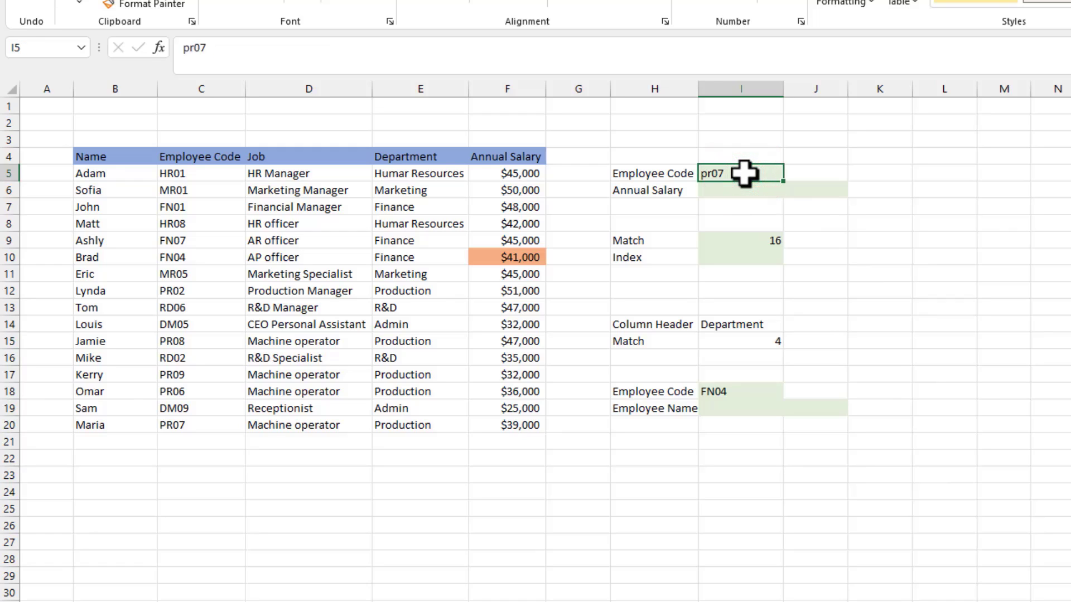
click(729, 170)
text(F)
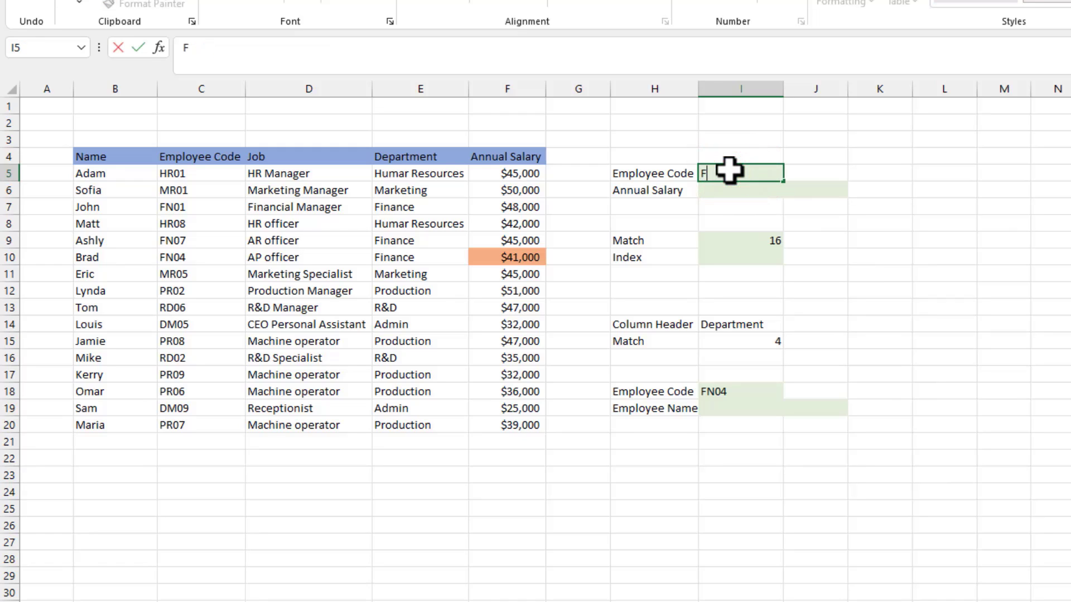
text(N04)
key(Return)
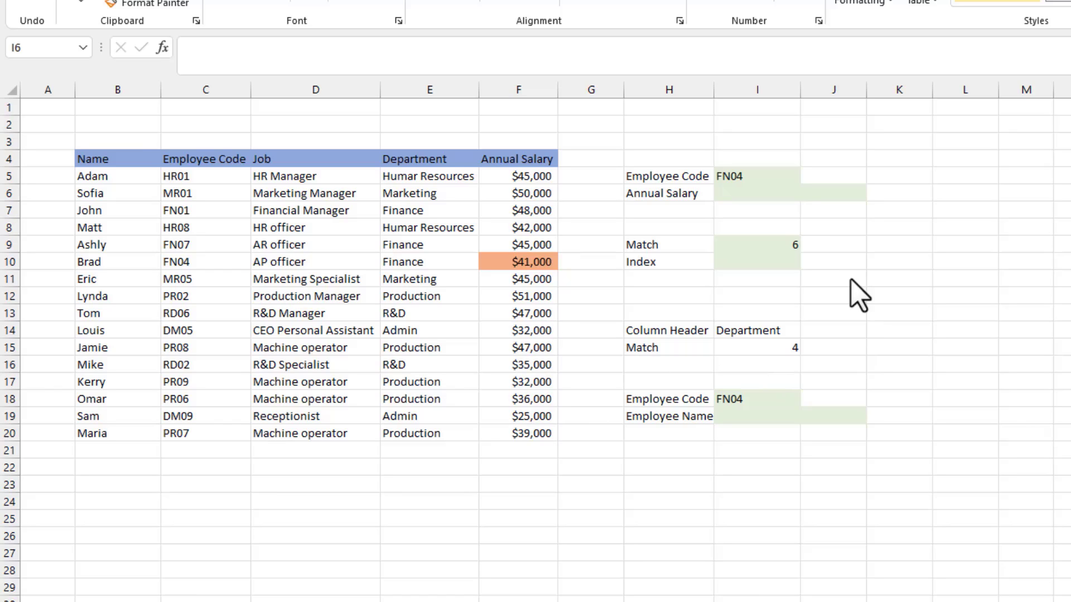
click(777, 263)
- Insert the INDEX function into the Index cell I10 by searching for 'index'
click(776, 263)
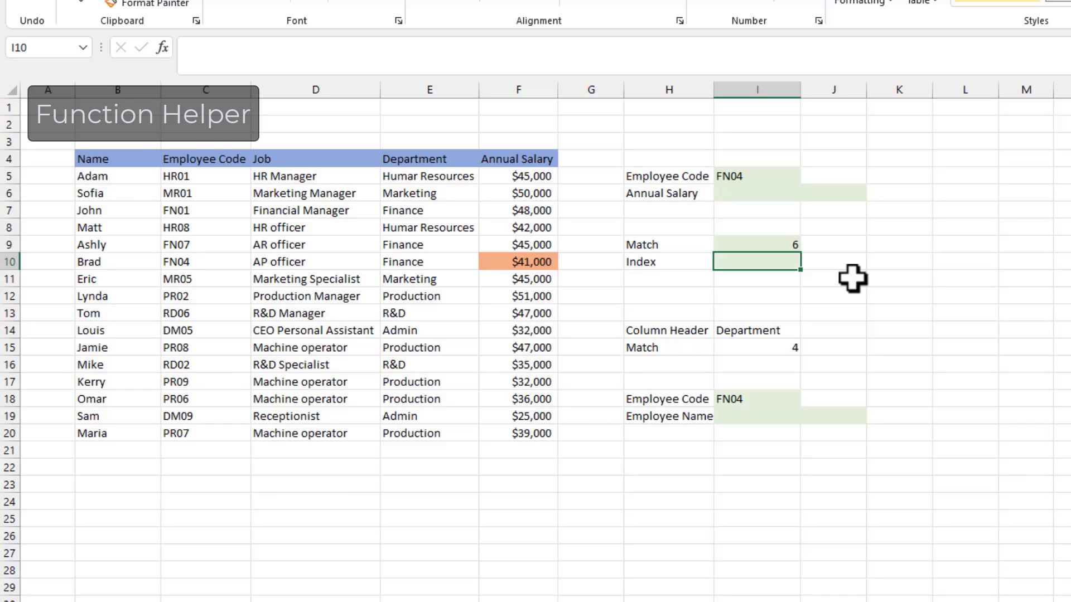
click(163, 48)
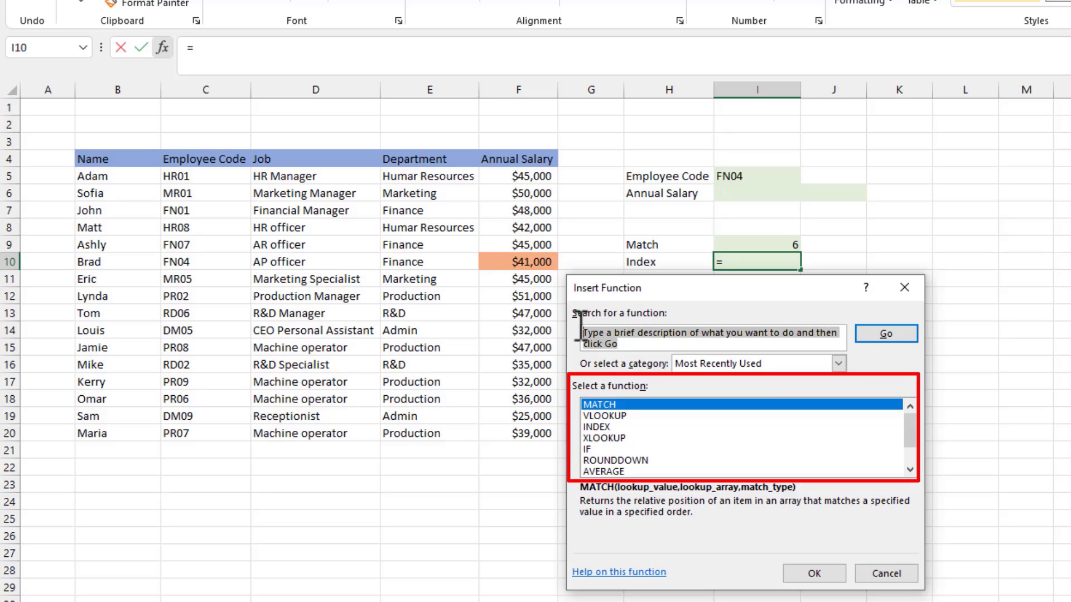
text(ind)
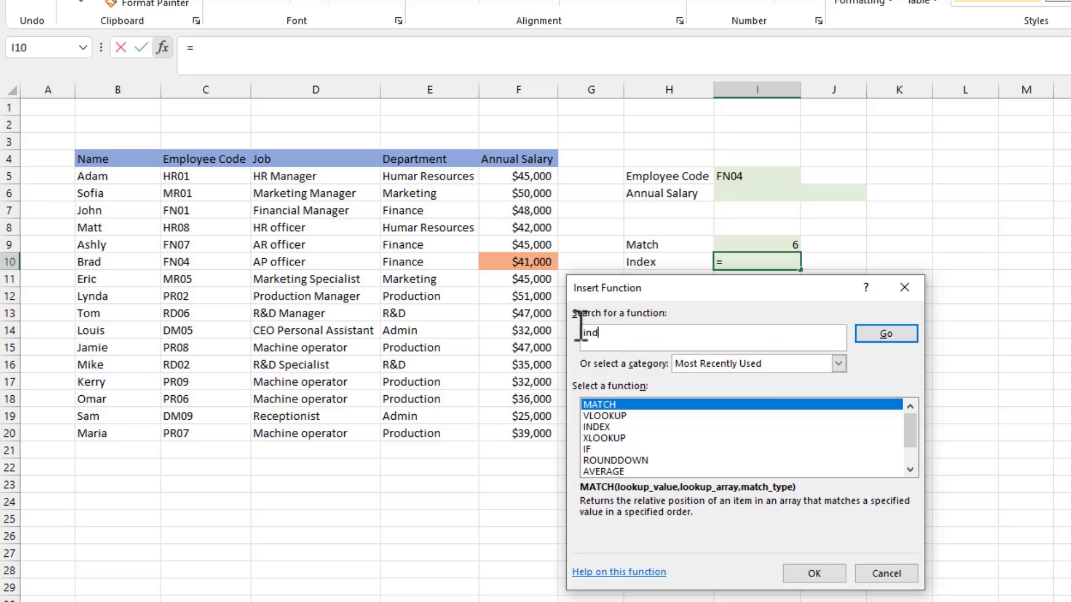
text(ex)
click(907, 338)
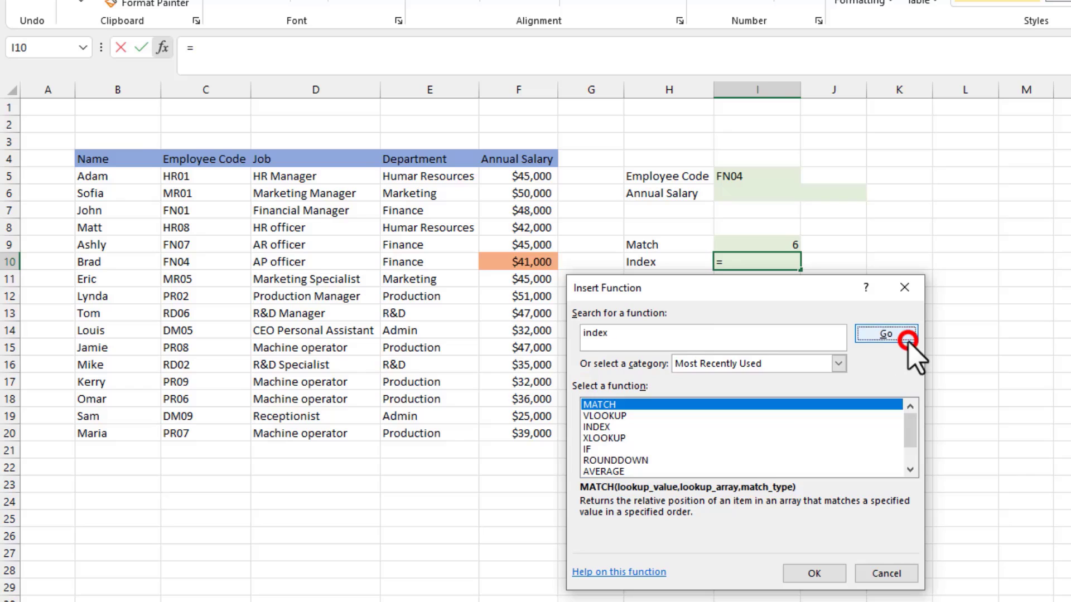
click(674, 403)
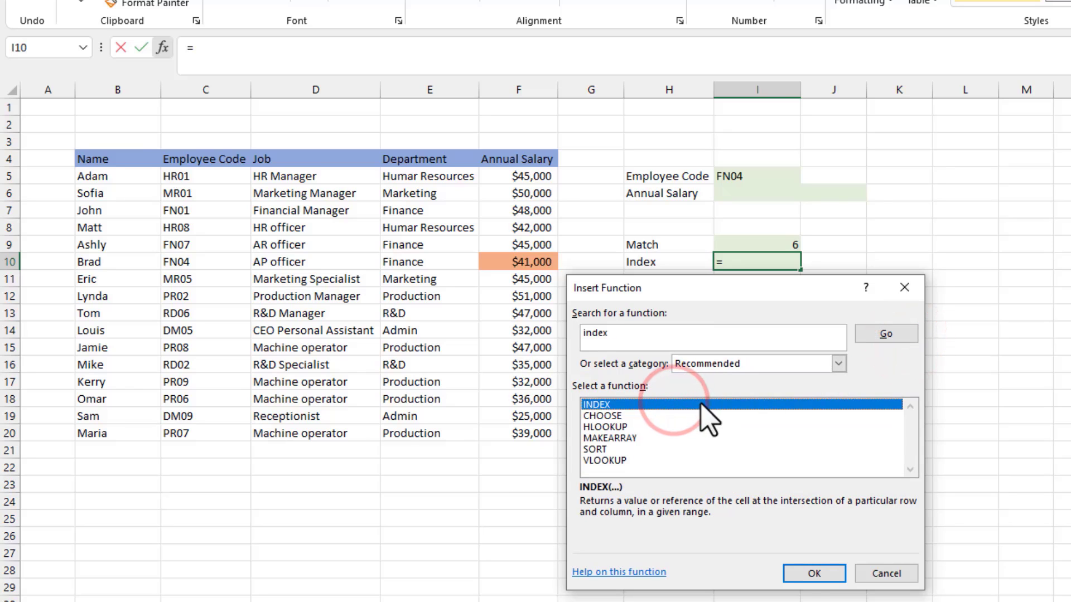
click(806, 571)
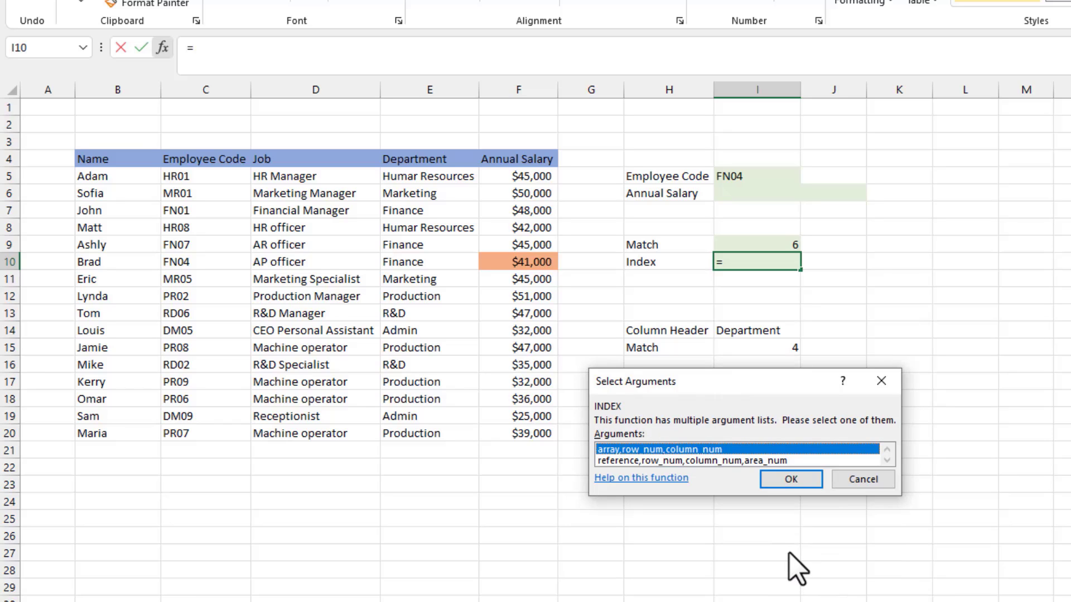
- Choose INDEX's array form and review the Row_num and Column_num argument descriptions
click(795, 480)
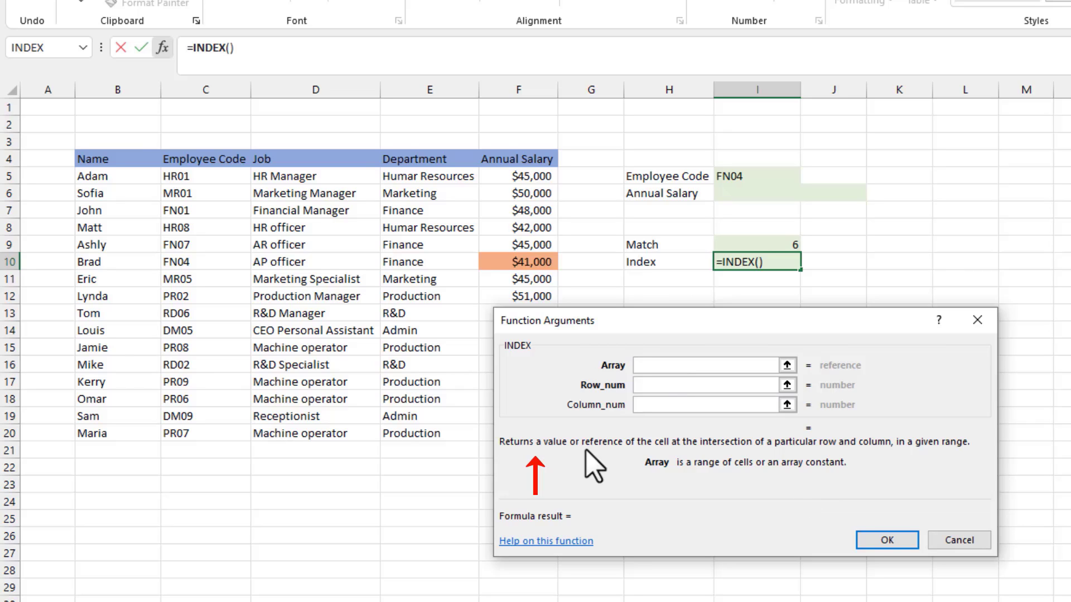
click(655, 385)
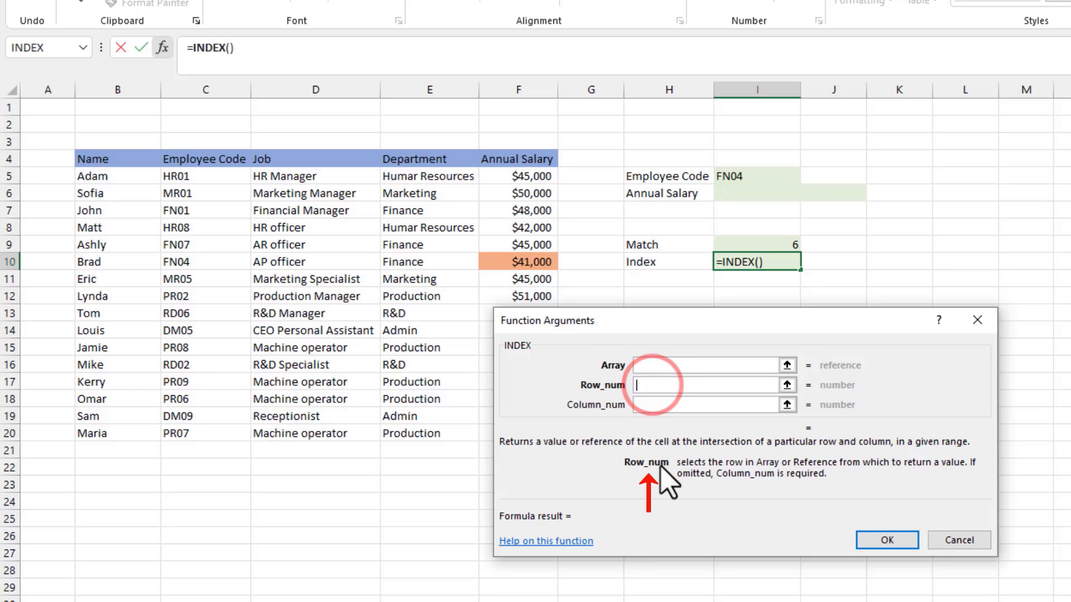
click(655, 405)
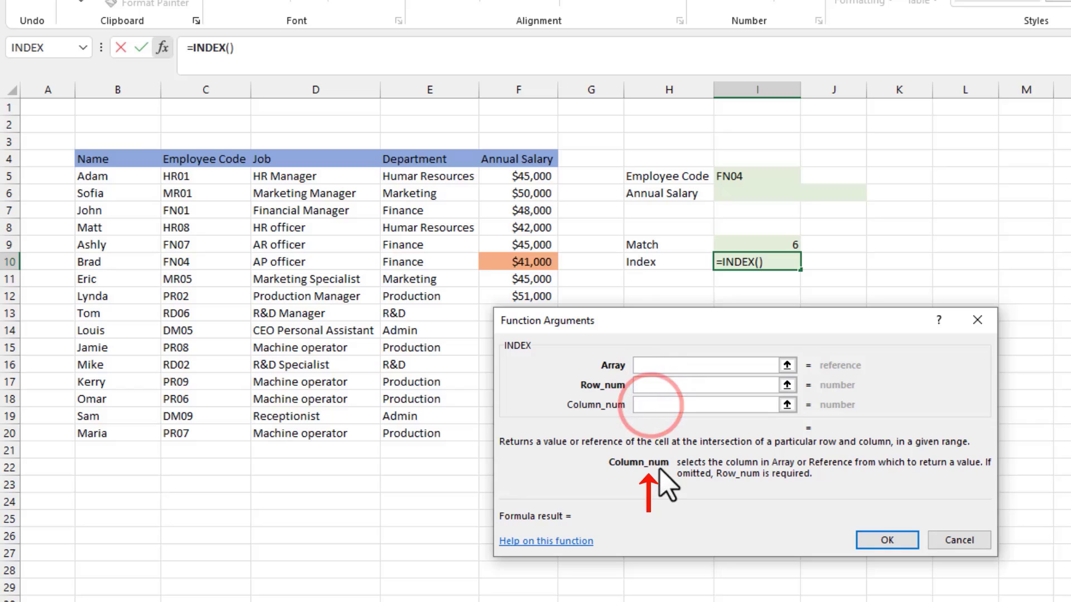
click(664, 365)
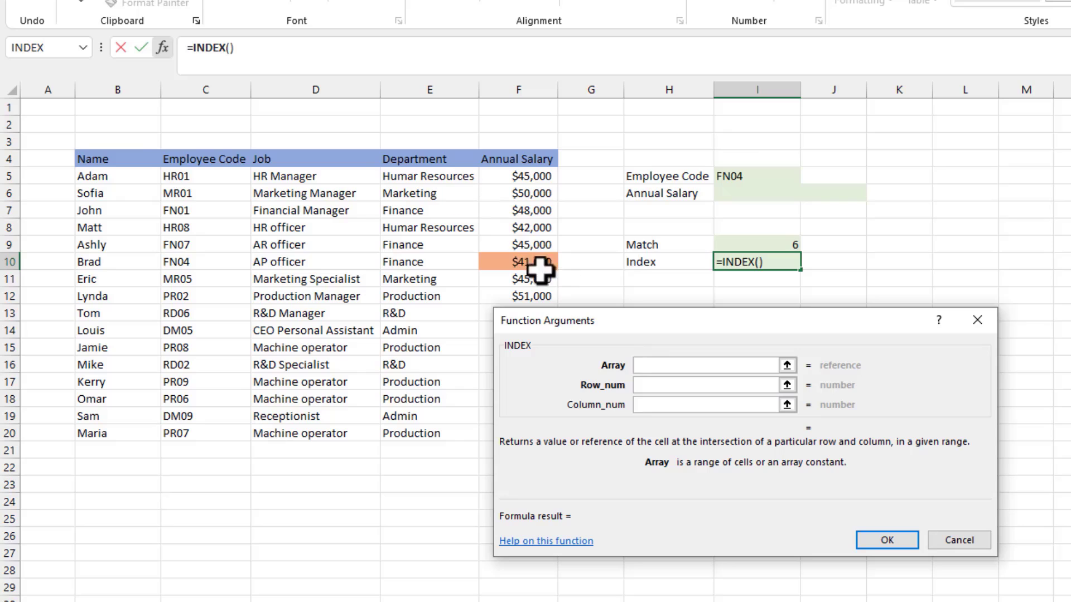
drag(624, 325, 707, 297)
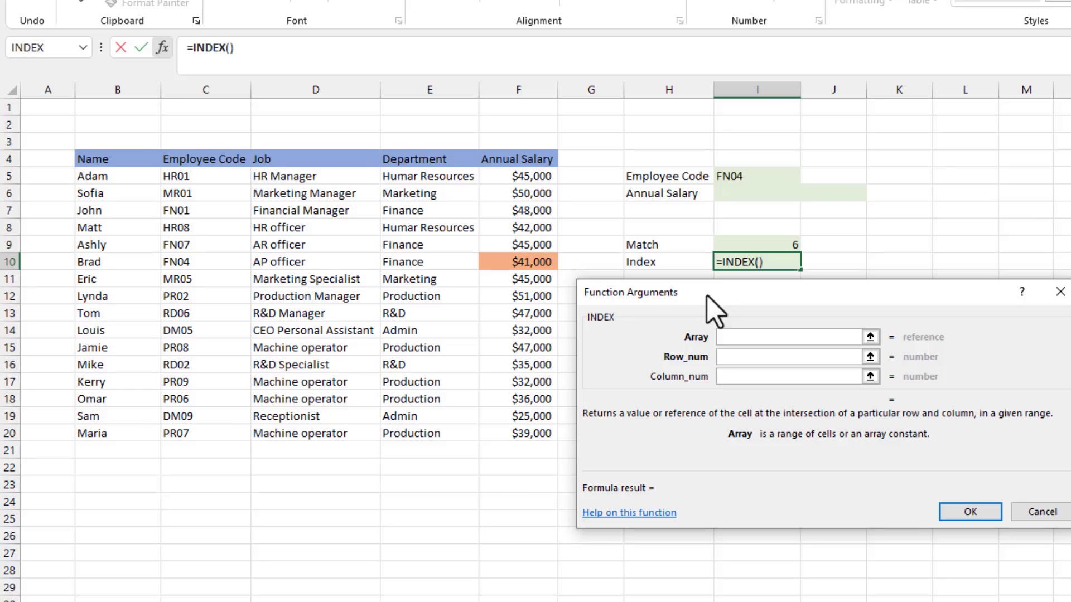
- Set INDEX's Array to the Annual Salary range F5:F20, replacing a trial B5:F20 selection
drag(517, 176, 520, 434)
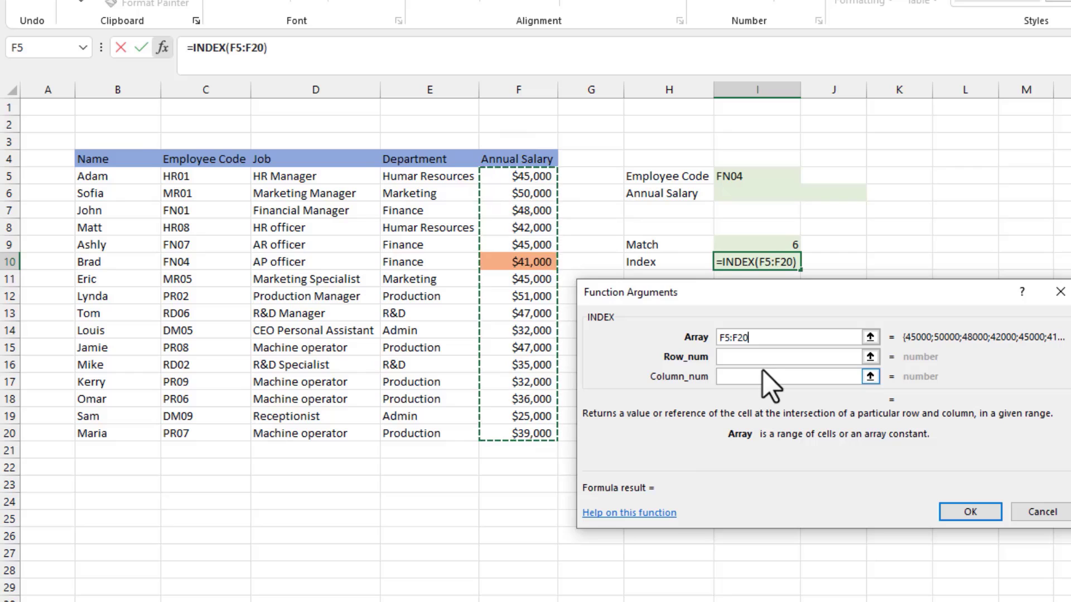
double_click(766, 337)
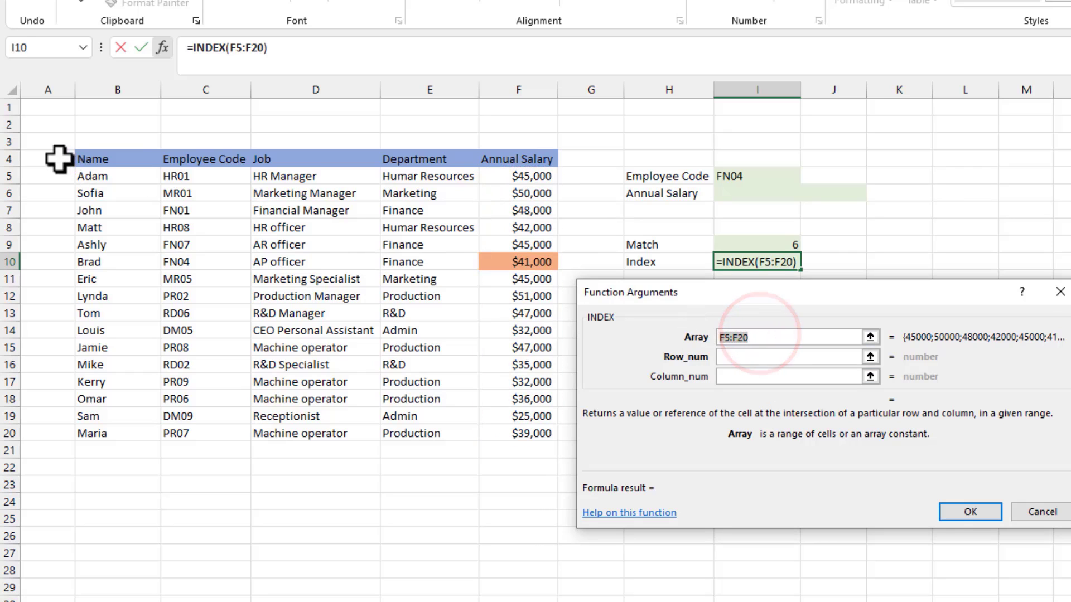
mouse_move(95, 177)
mouse_down()
mouse_move(524, 361)
mouse_move(525, 436)
mouse_up()
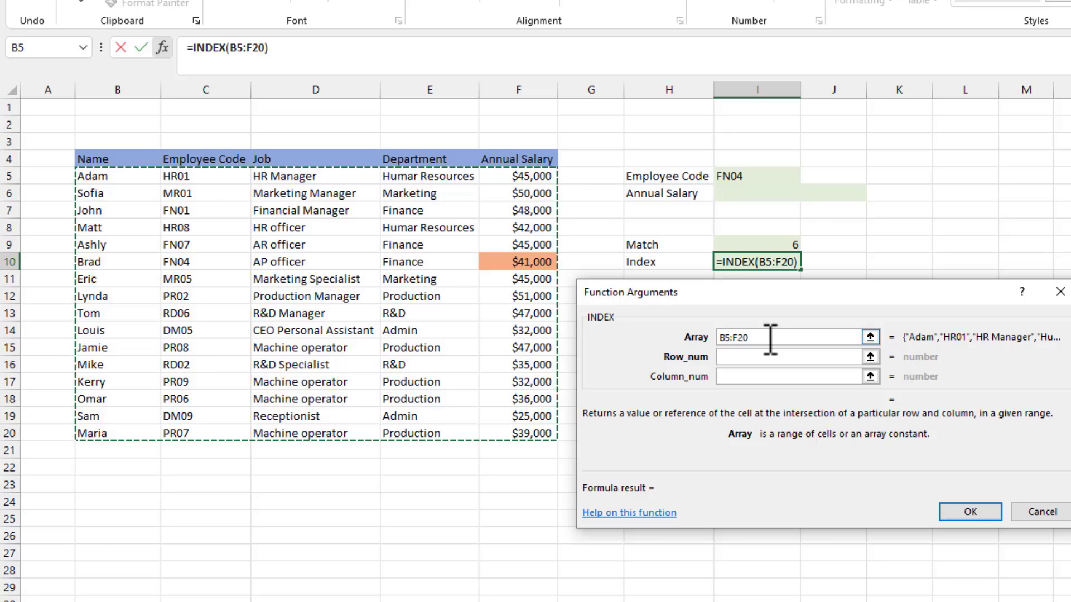
double_click(771, 338)
click(517, 177)
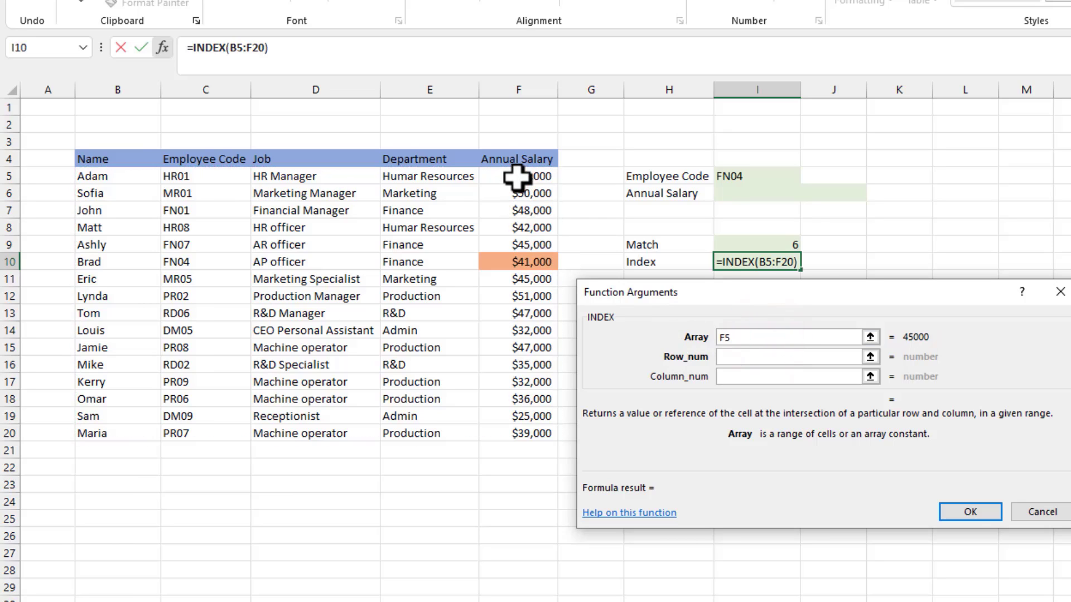
drag(518, 177, 518, 437)
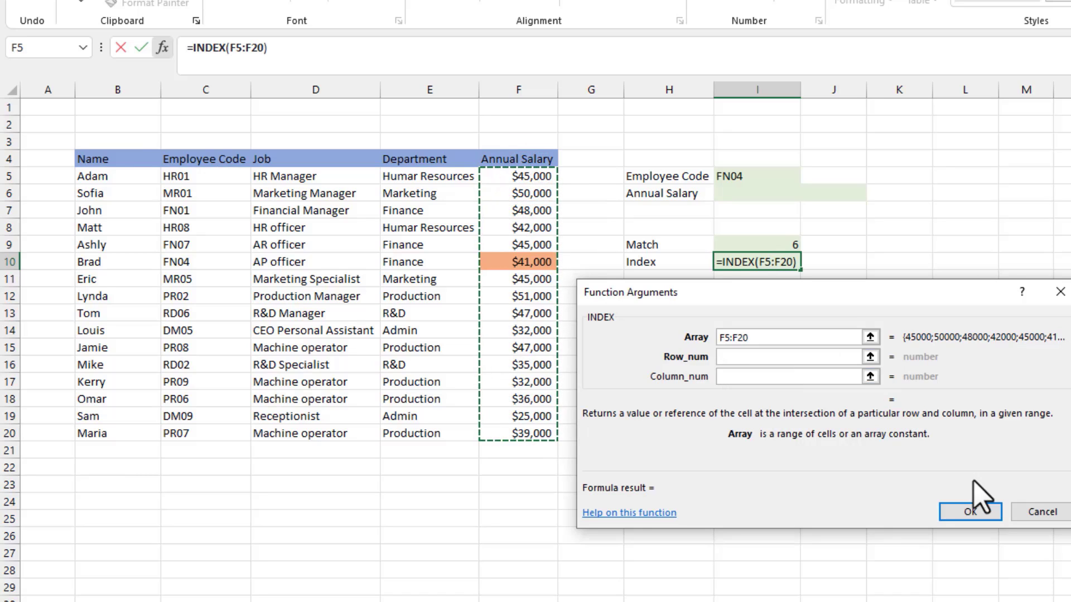
- Make the array absolute as $F$5:$F$20, set Row_num to 6, and confirm to return 41000
key(F4)
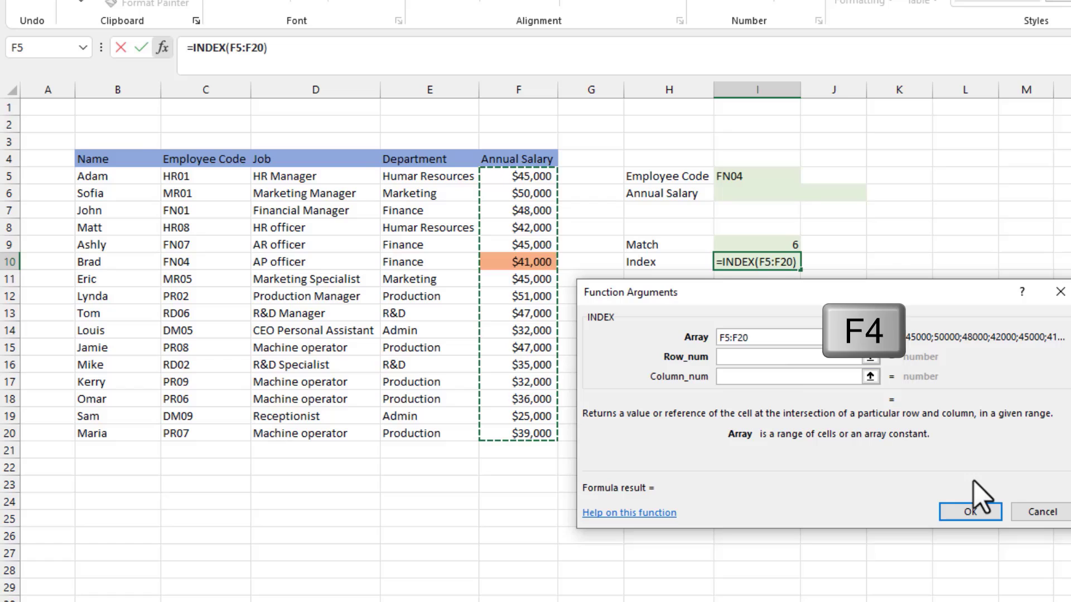
key(F4)
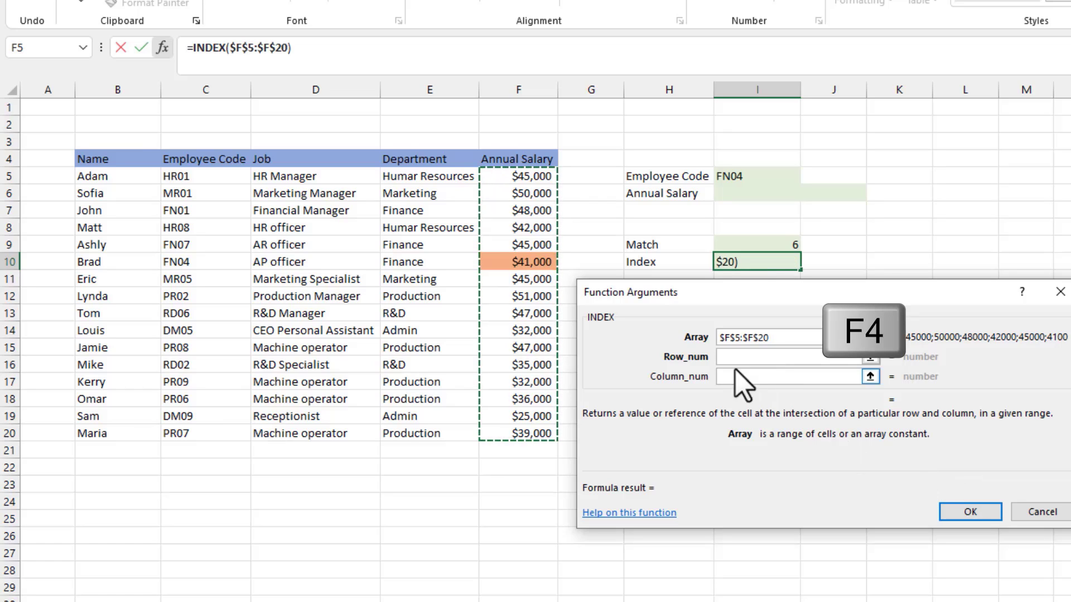
click(725, 357)
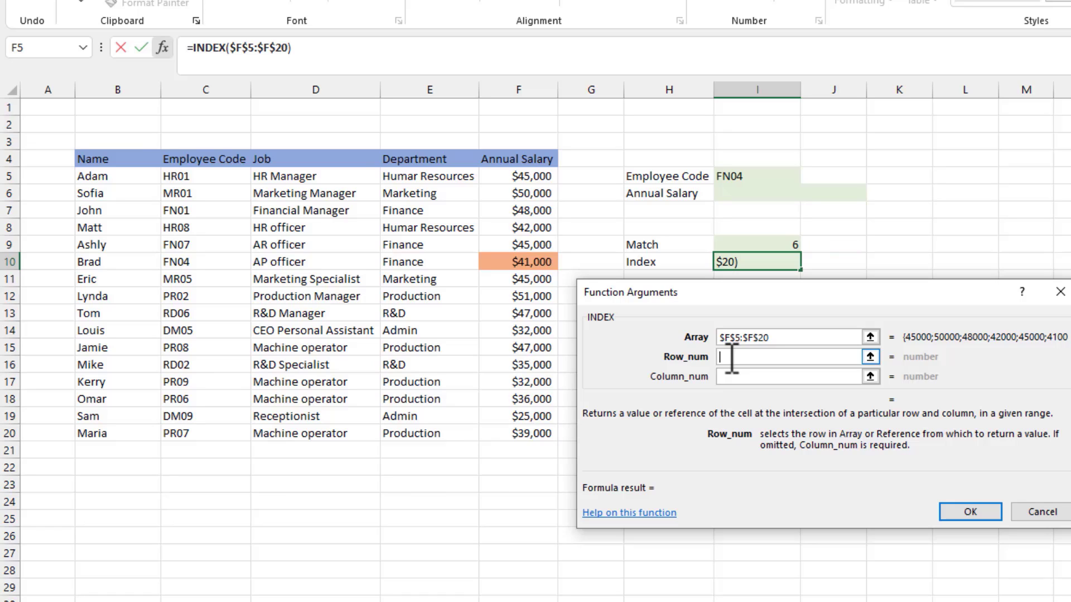
text(6)
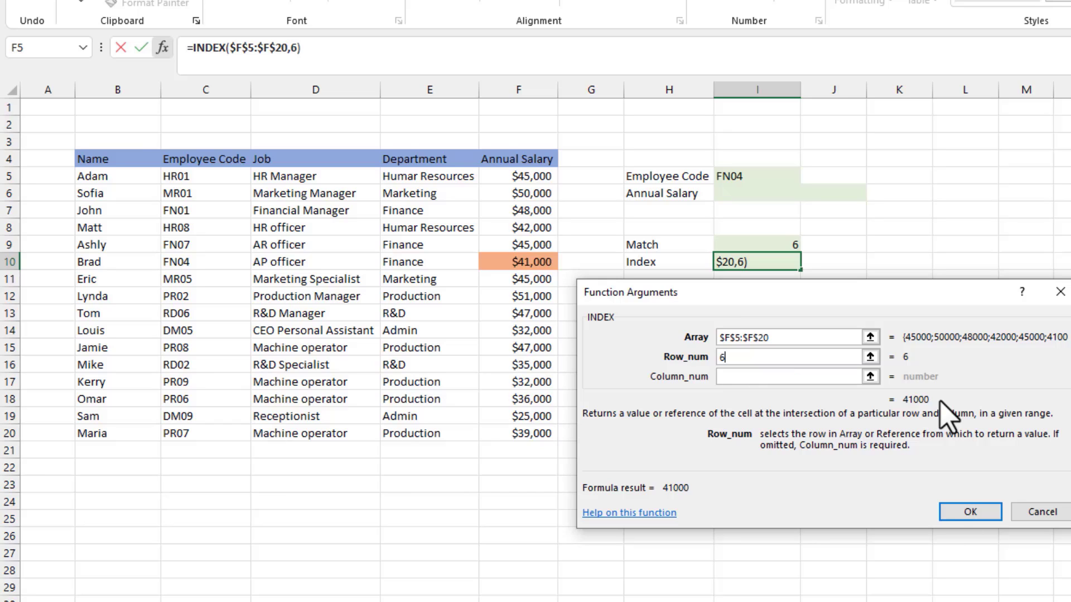
click(974, 512)
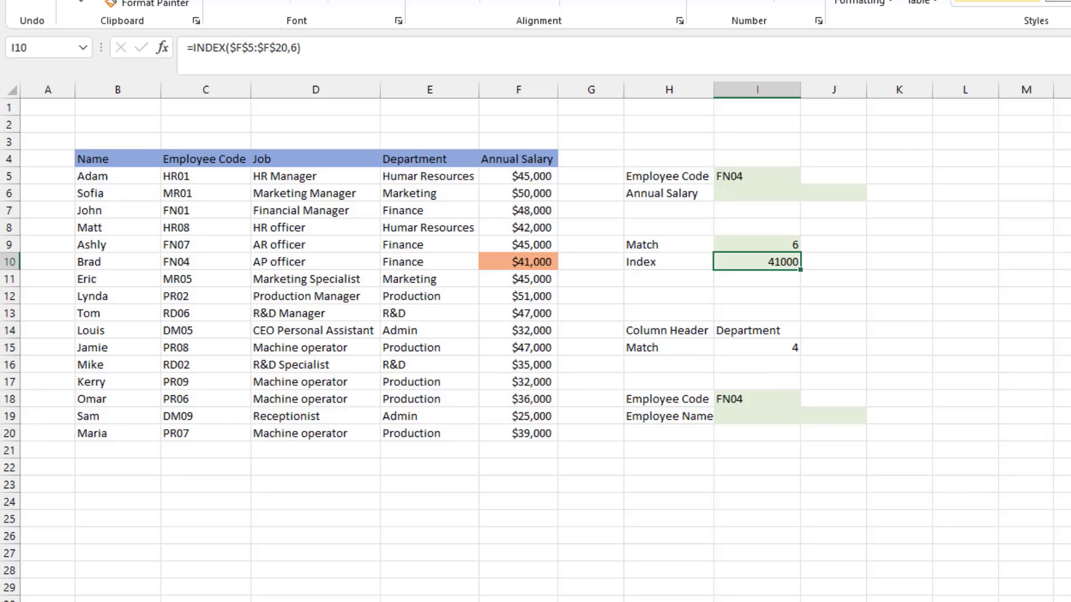
- Clear I10 and start a new INDEX formula using the whole table B5:F20 as array
key(Delete)
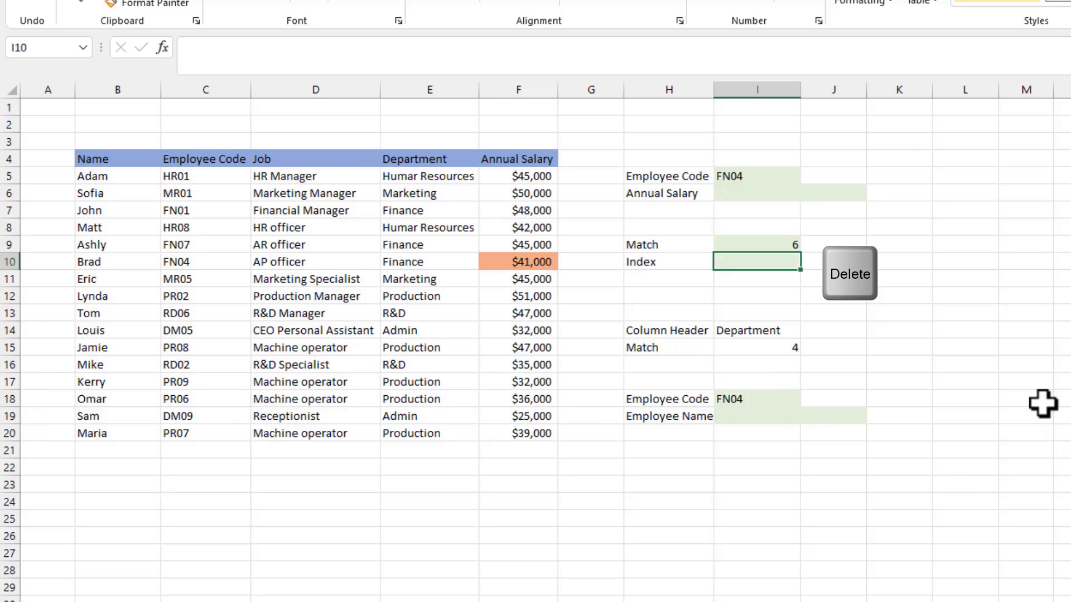
click(162, 48)
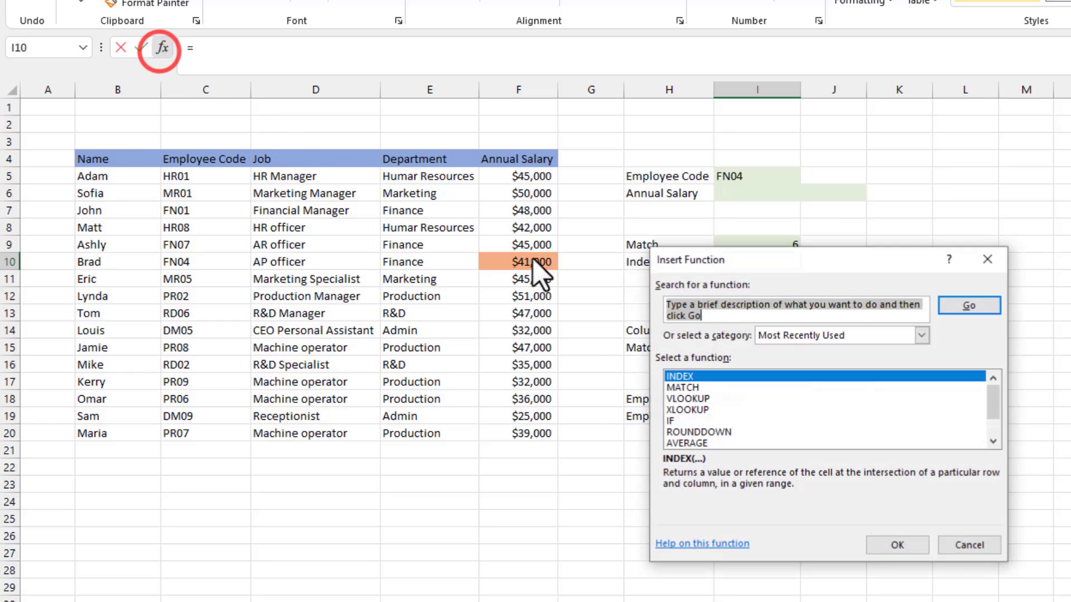
click(726, 377)
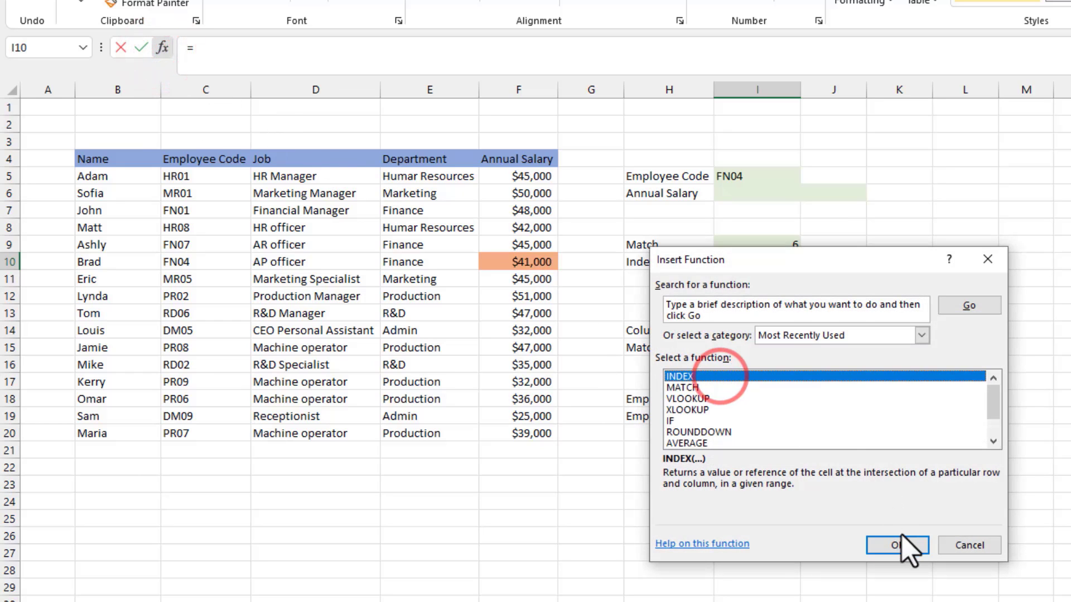
click(912, 545)
click(873, 451)
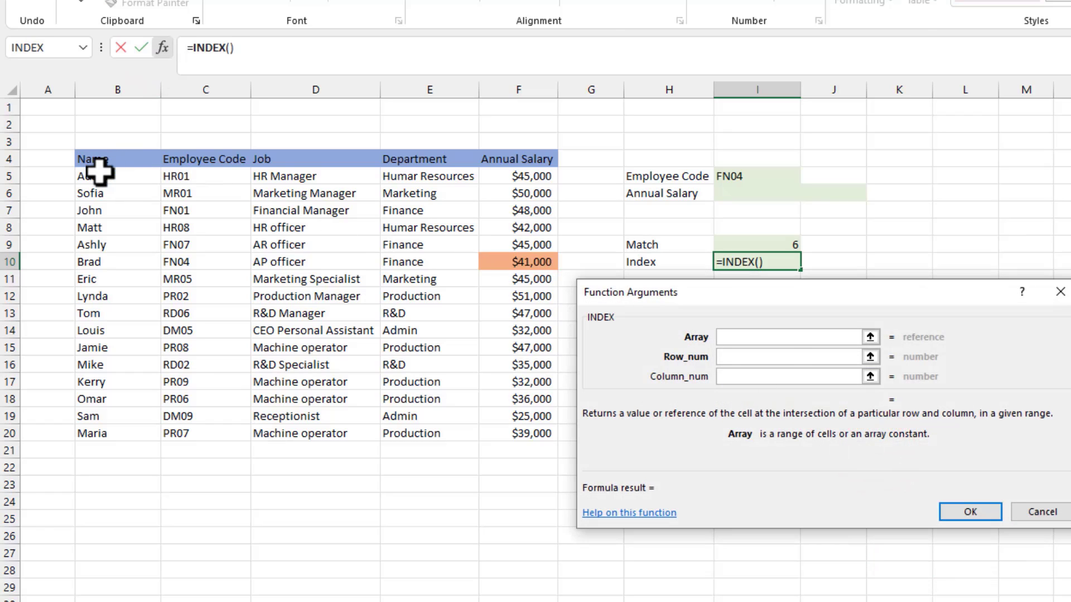
mouse_move(99, 170)
mouse_down()
mouse_move(543, 410)
mouse_move(542, 433)
mouse_up()
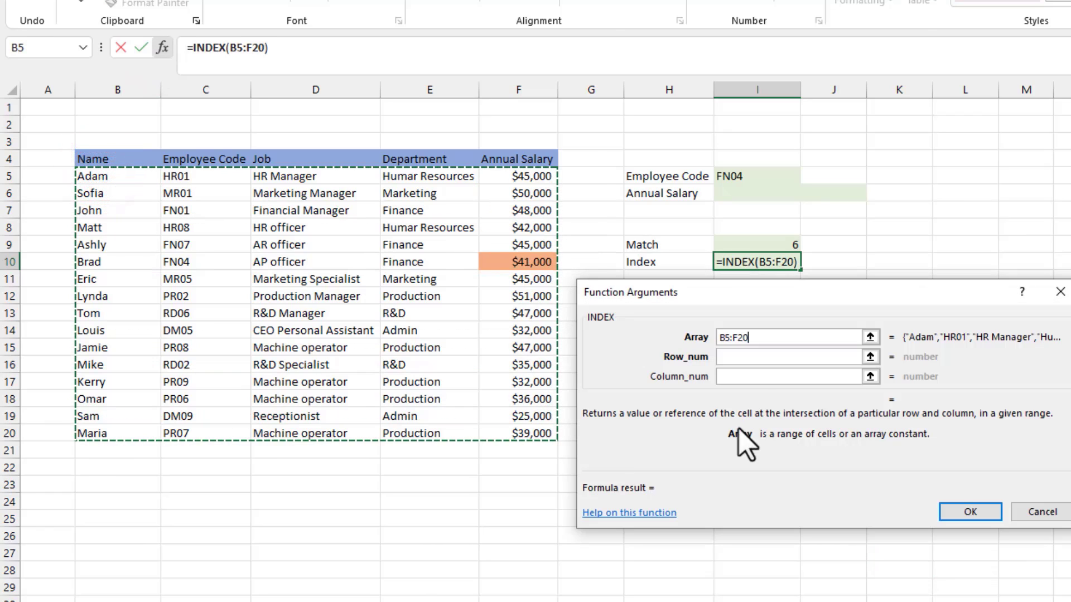
- Enter row 6 and column 5 and confirm, giving =INDEX(B5:F20,6,5) returning 41000
click(746, 362)
text(6)
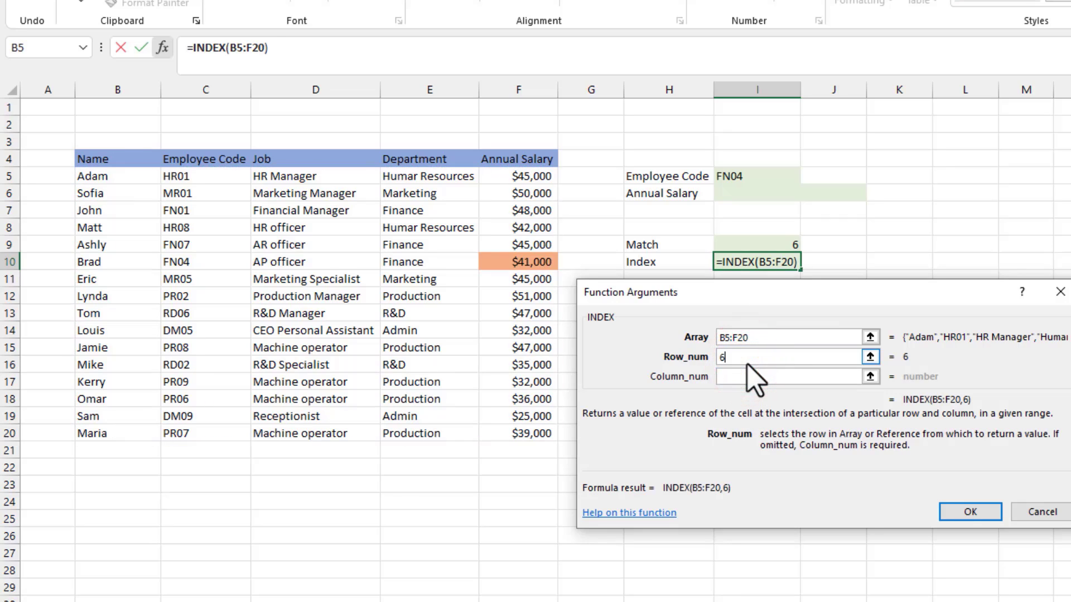
click(753, 377)
click(752, 377)
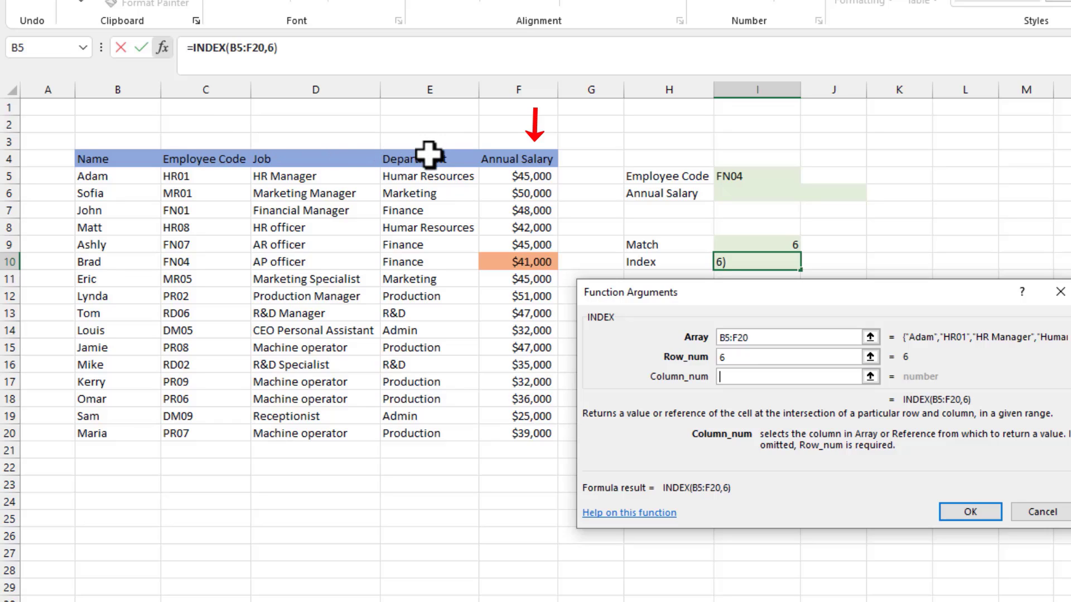
click(719, 377)
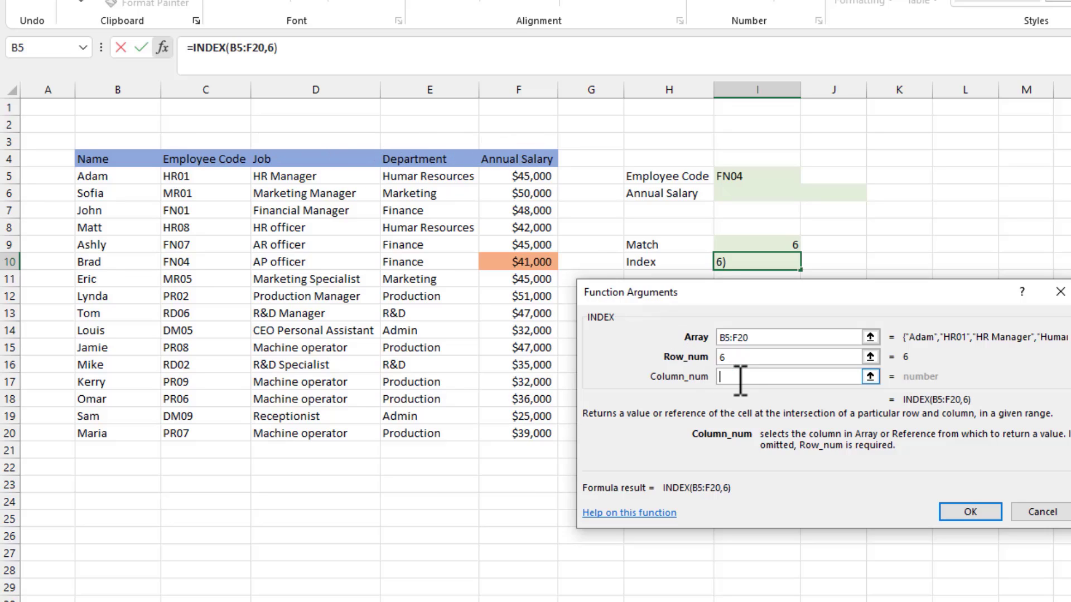
text(5)
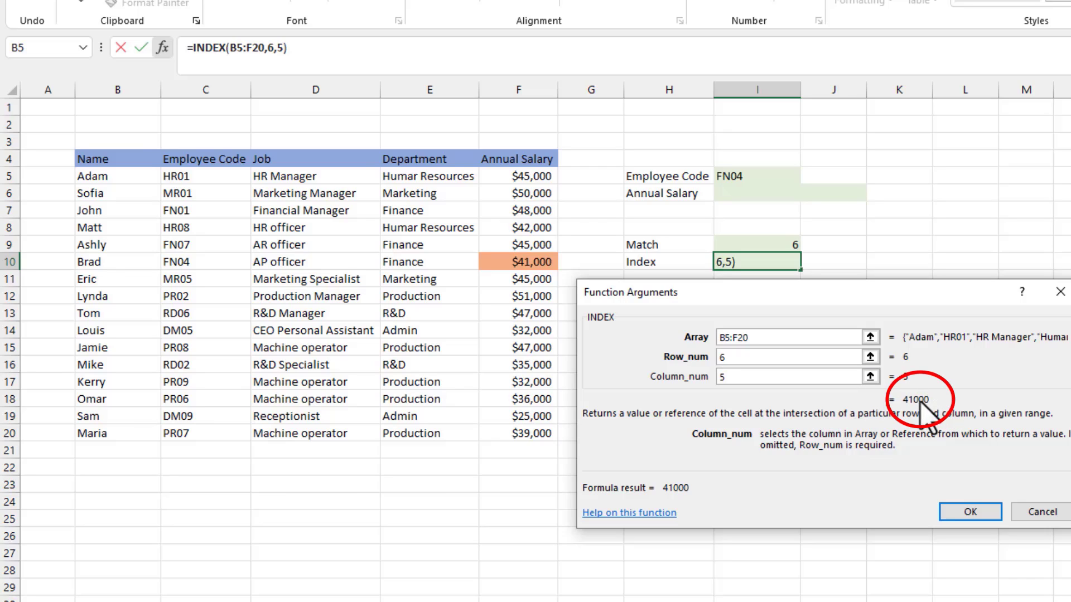
click(972, 511)
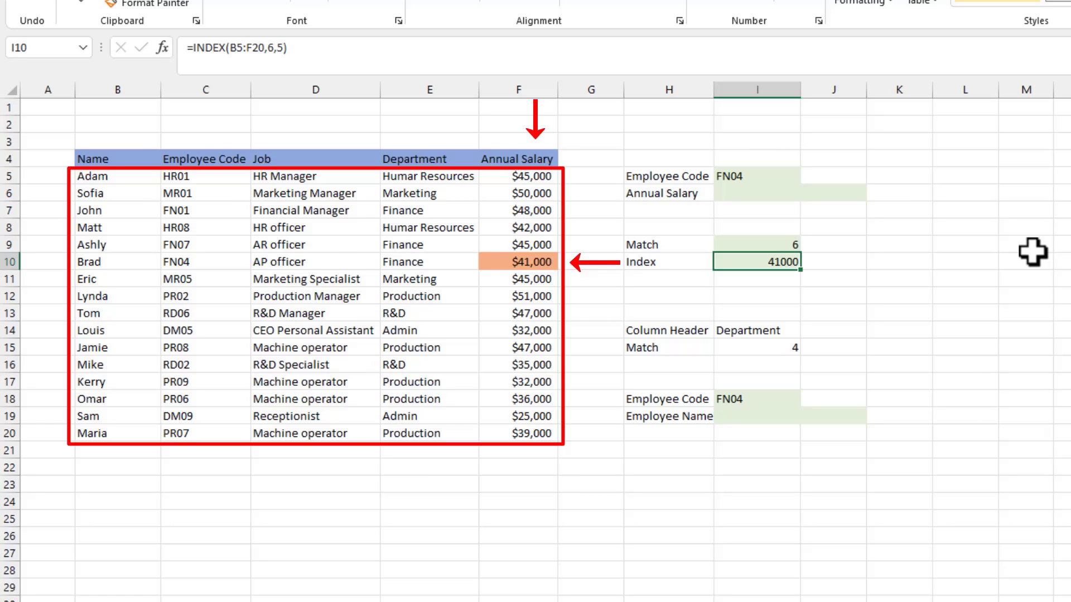
- Rebuild I10 as =INDEX(B5:F20,6) without a column number, producing #REF!
key(Delete)
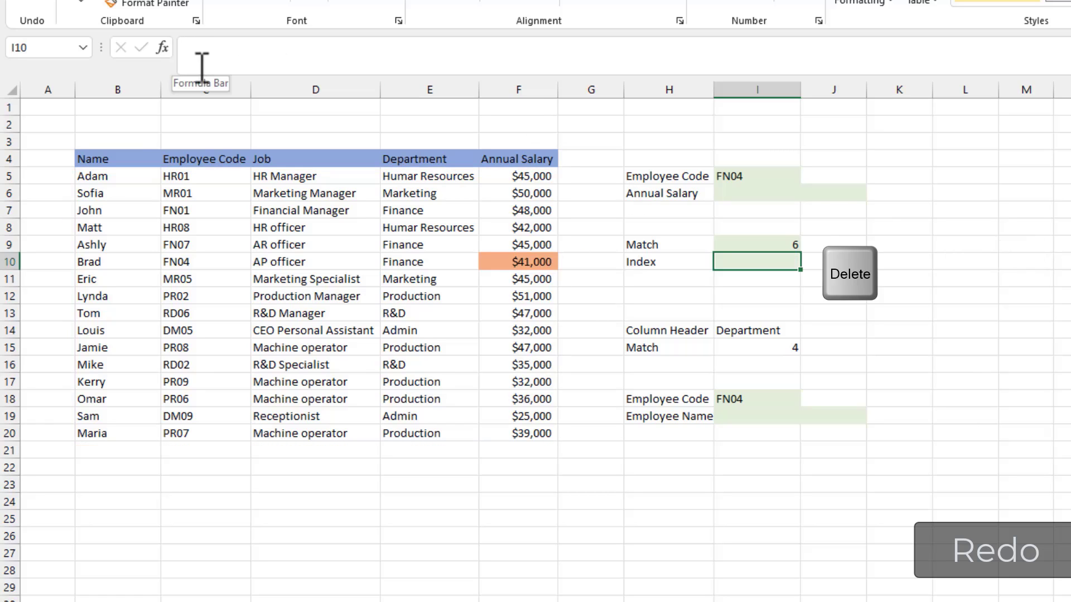
click(162, 47)
click(922, 551)
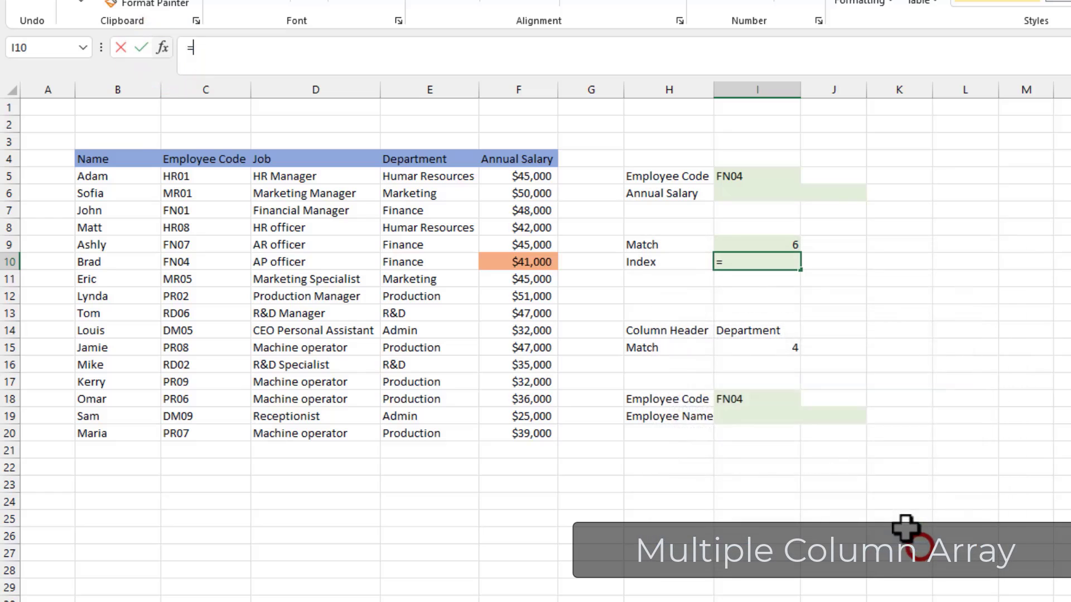
click(875, 447)
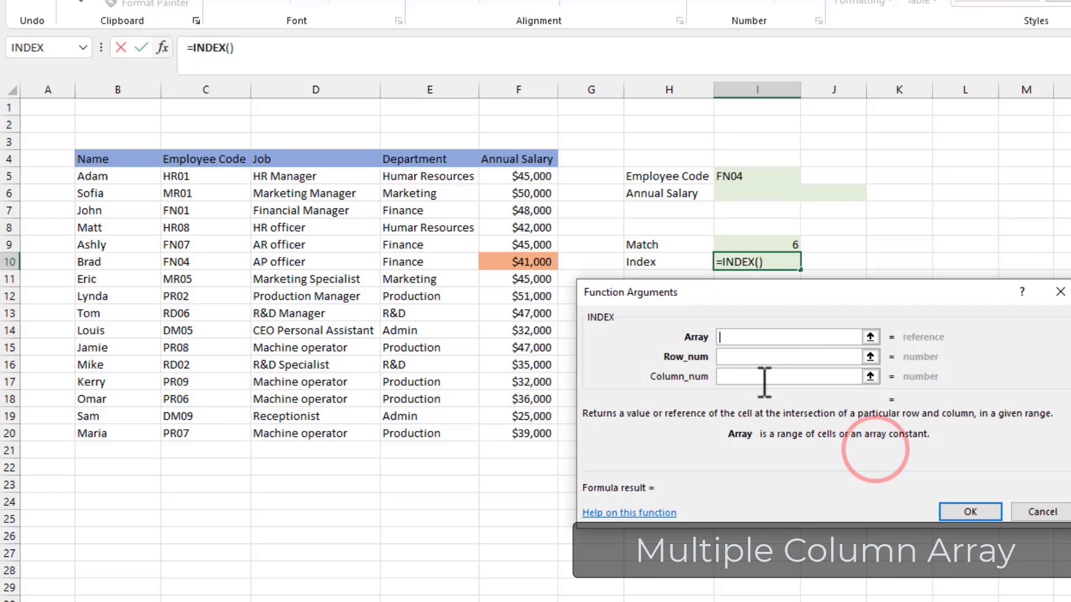
mouse_move(88, 170)
mouse_down()
mouse_move(127, 168)
mouse_move(530, 434)
mouse_up()
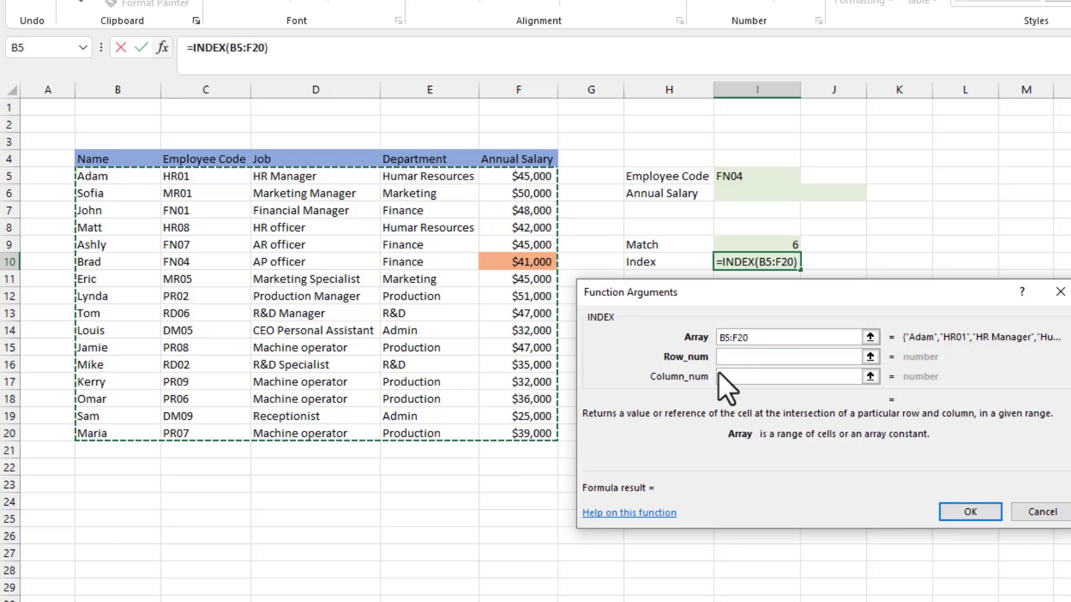
click(728, 358)
text(6)
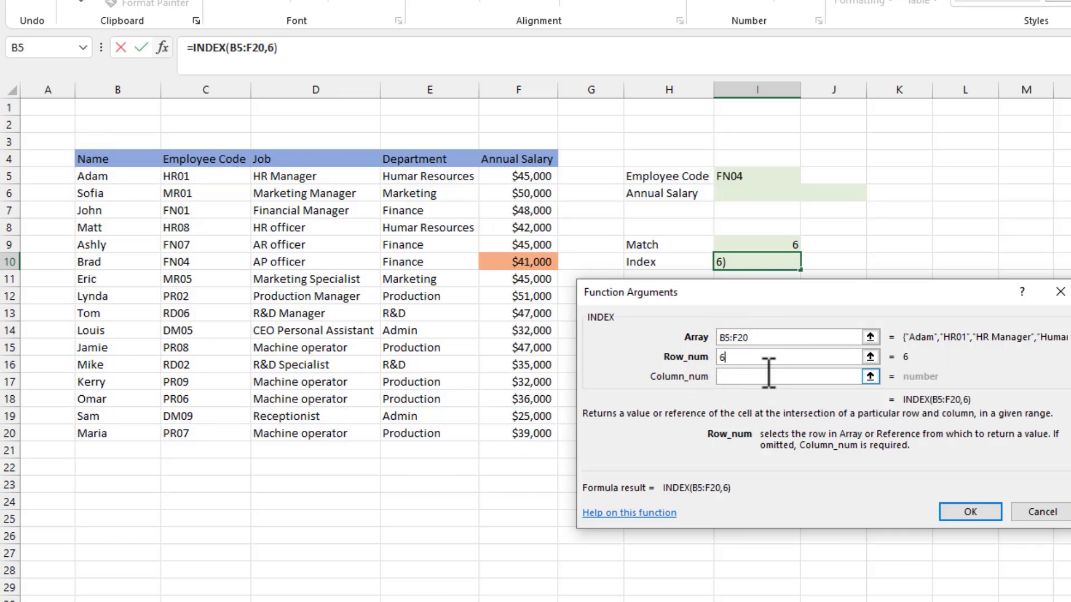
click(763, 377)
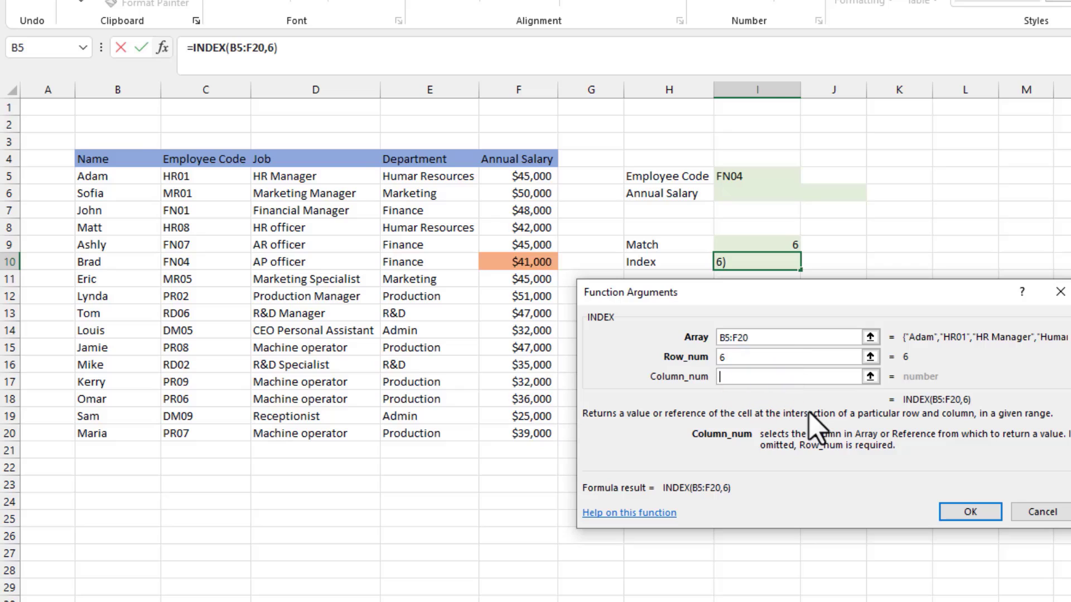
click(965, 512)
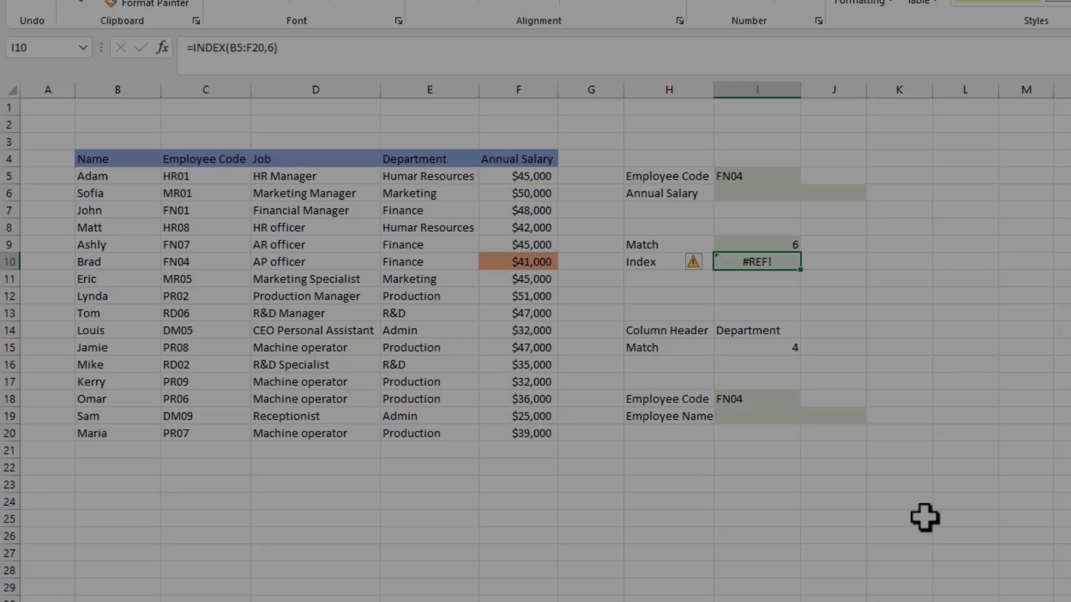
- Replace the #REF! formula in I10 with =INDEX($F$5:$F$20,6), returning 41000
key(Delete)
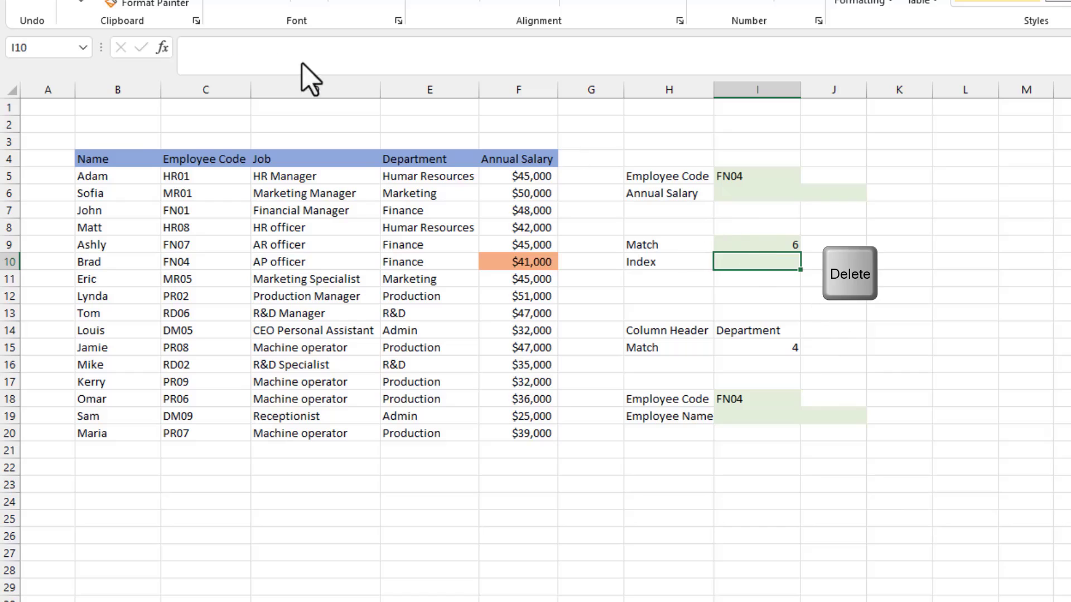
click(162, 47)
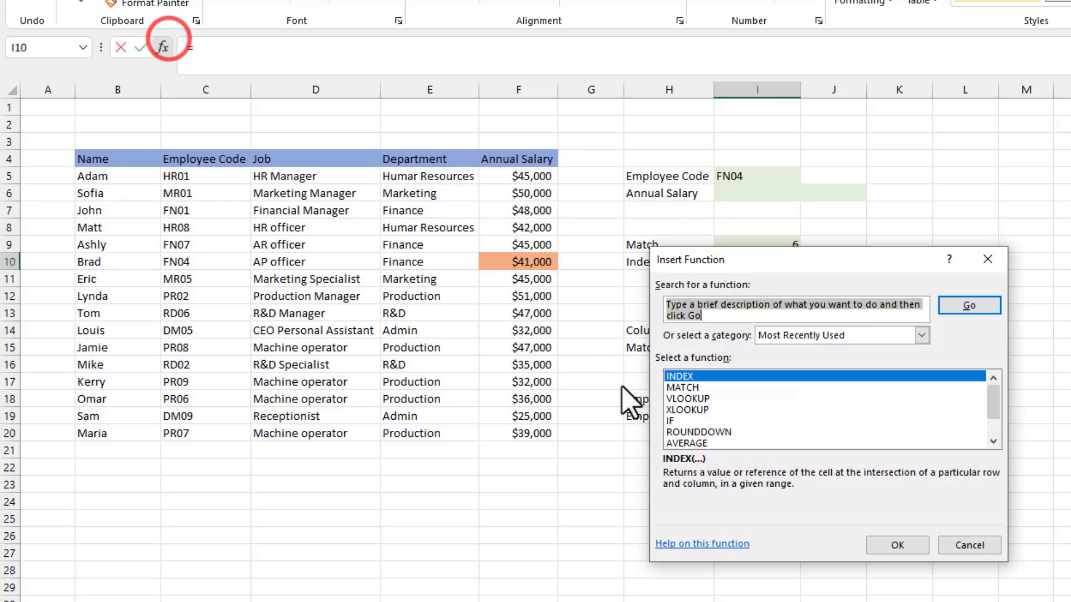
click(898, 545)
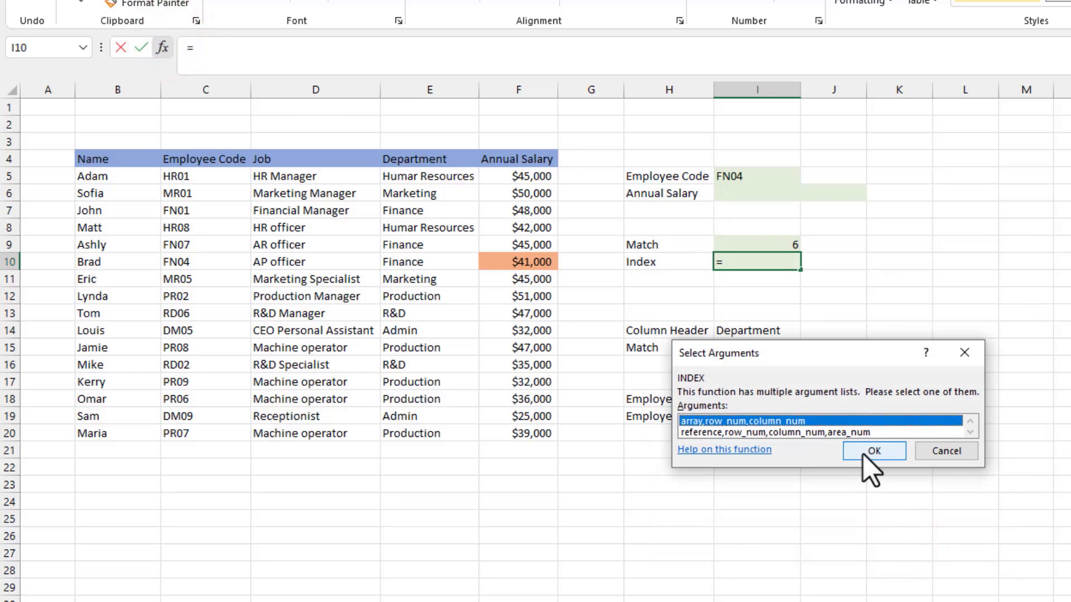
click(874, 450)
click(507, 176)
drag(506, 176, 520, 434)
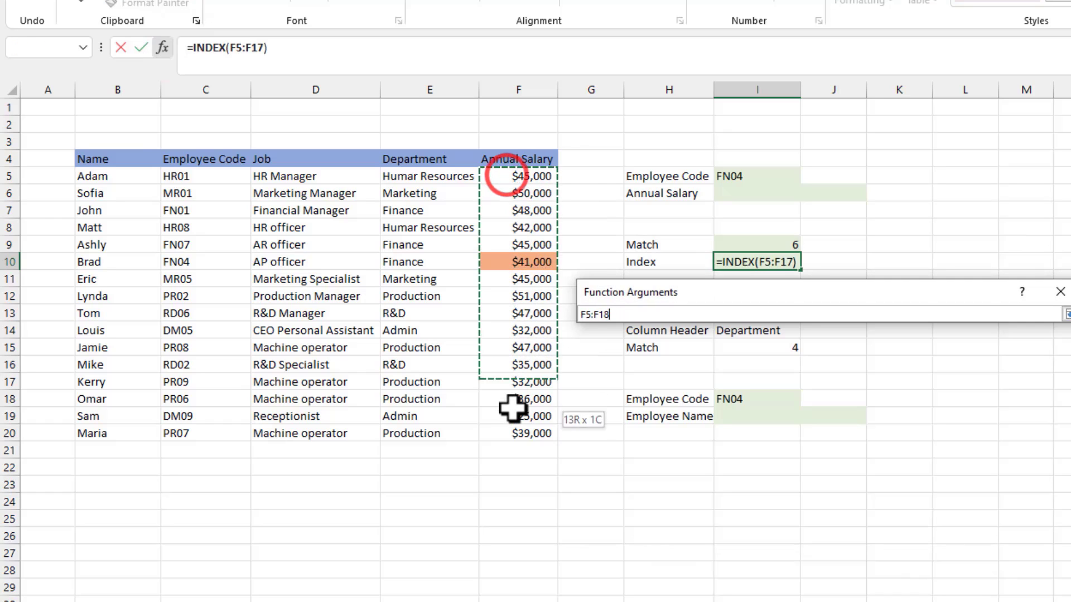
key(F4)
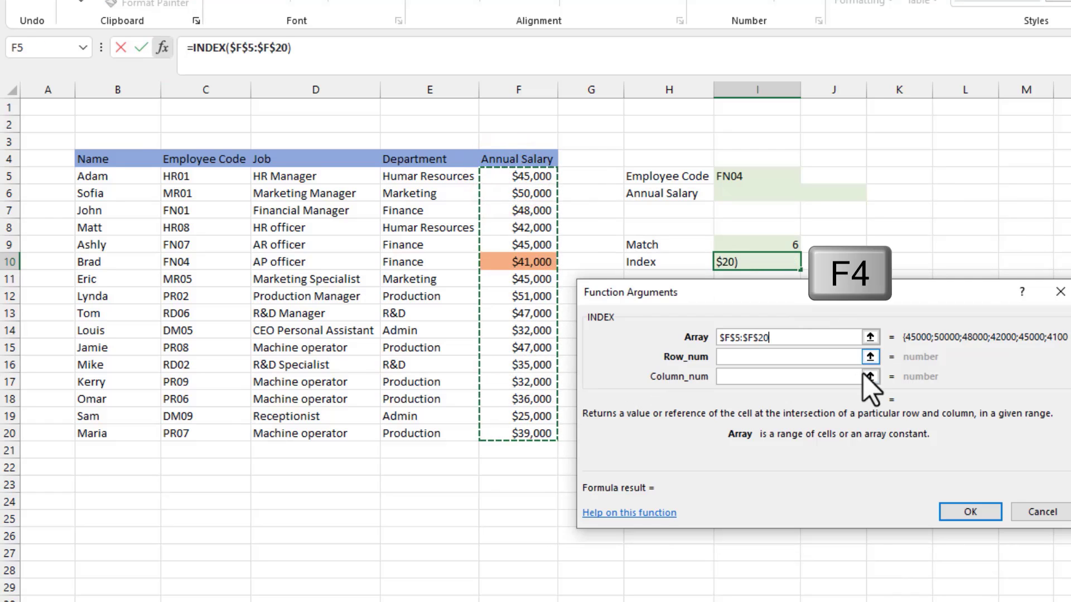
click(787, 357)
text(6)
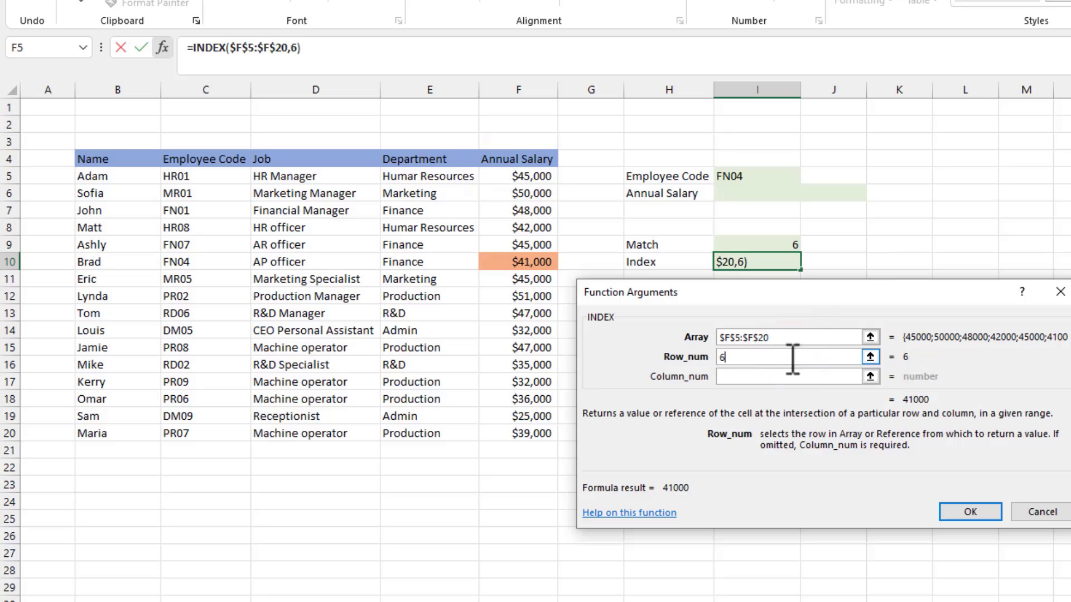
click(979, 516)
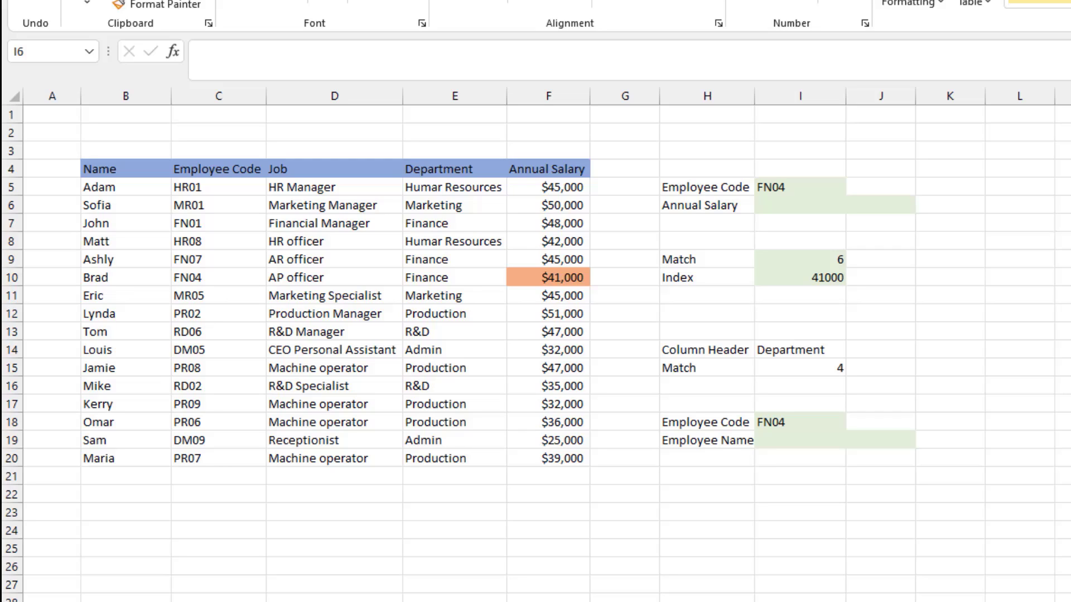
- Enter =VLOOKUP(I5,C5:F20,4,0) in J6 to return salary 41000 for code FN04
click(878, 204)
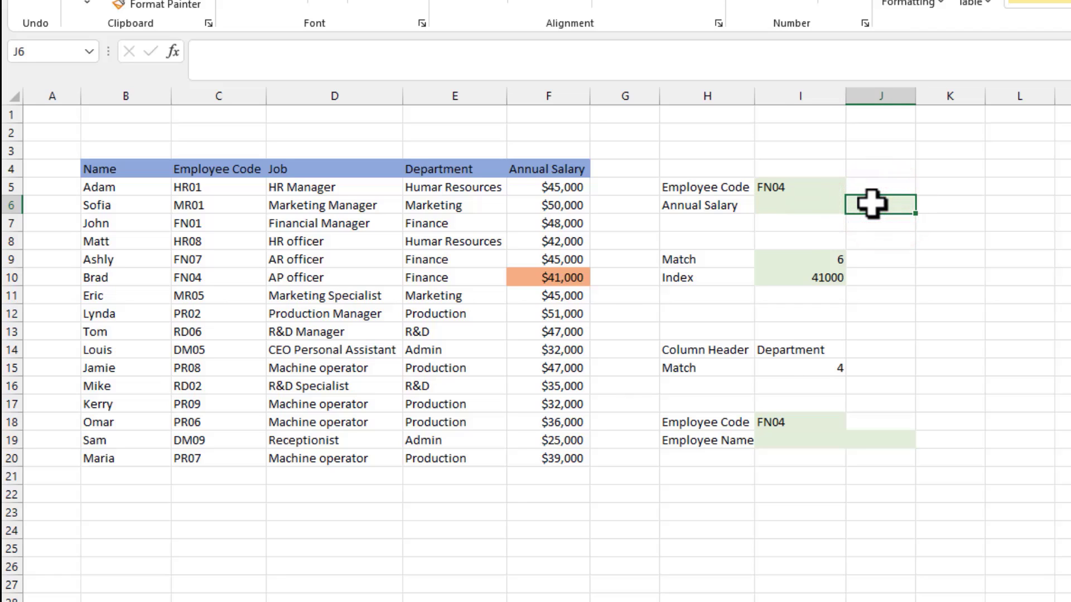
click(173, 50)
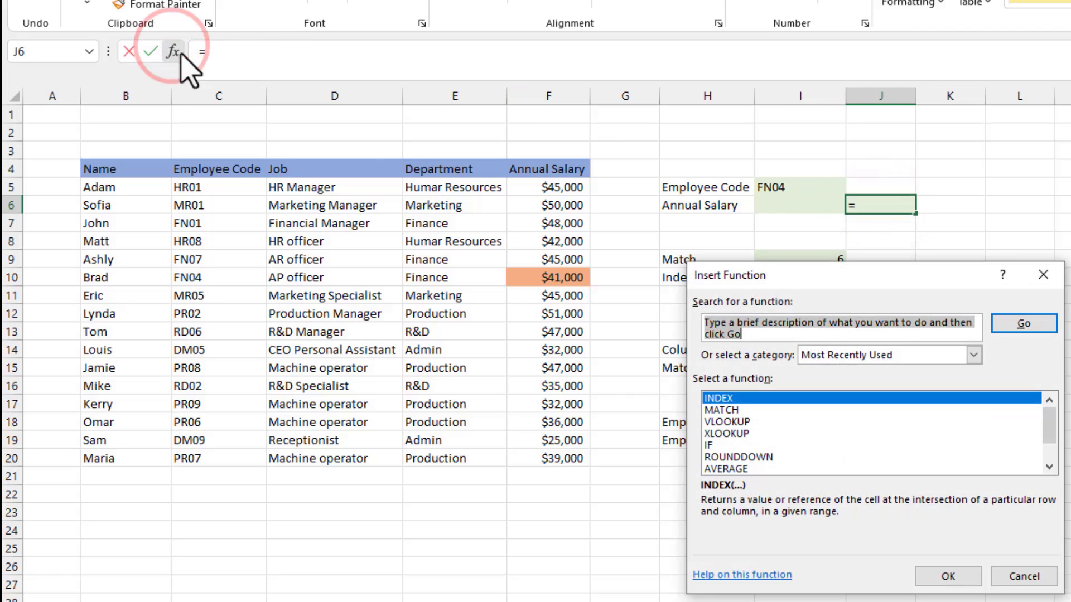
click(745, 421)
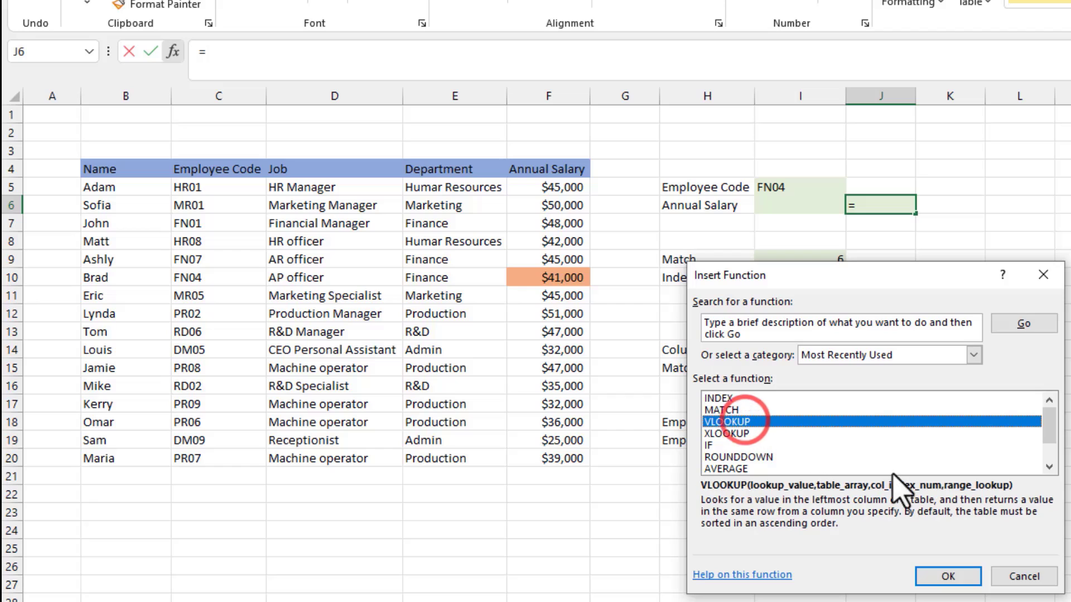
click(955, 576)
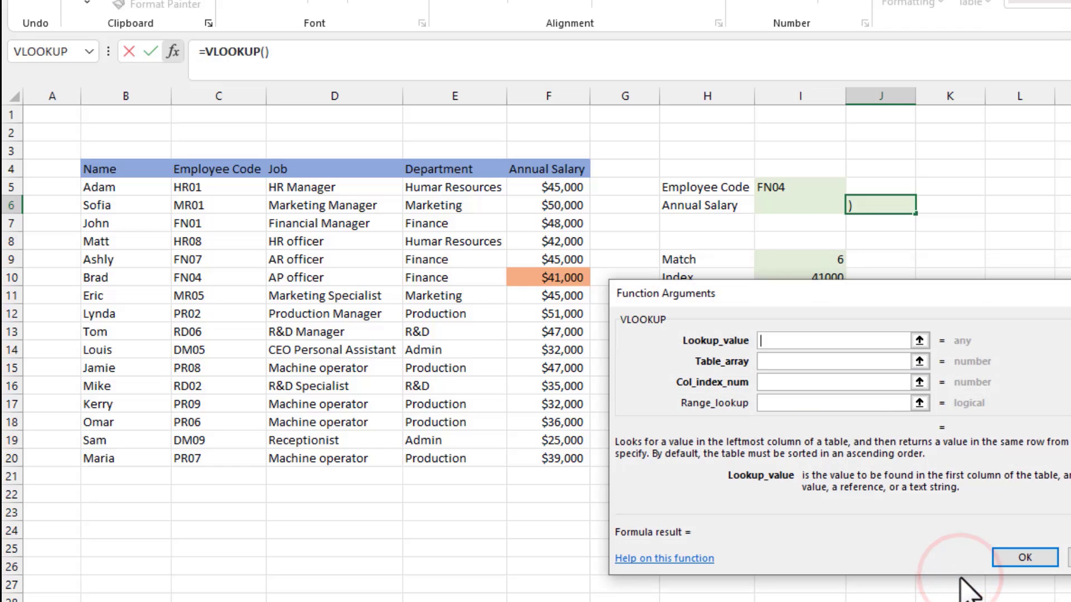
click(786, 187)
click(788, 361)
drag(222, 189, 551, 458)
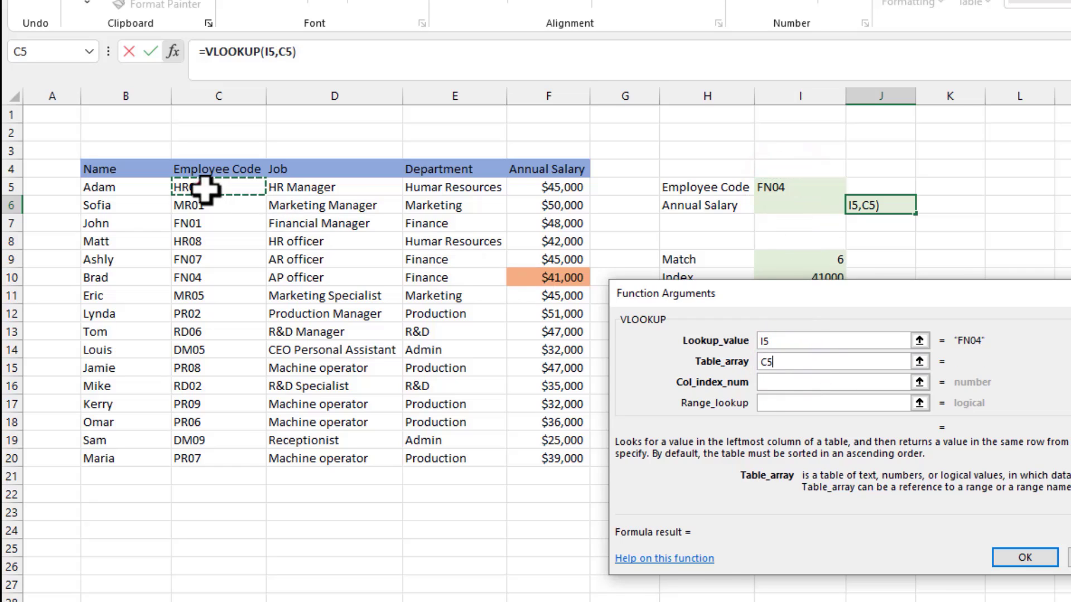
click(781, 383)
text(4)
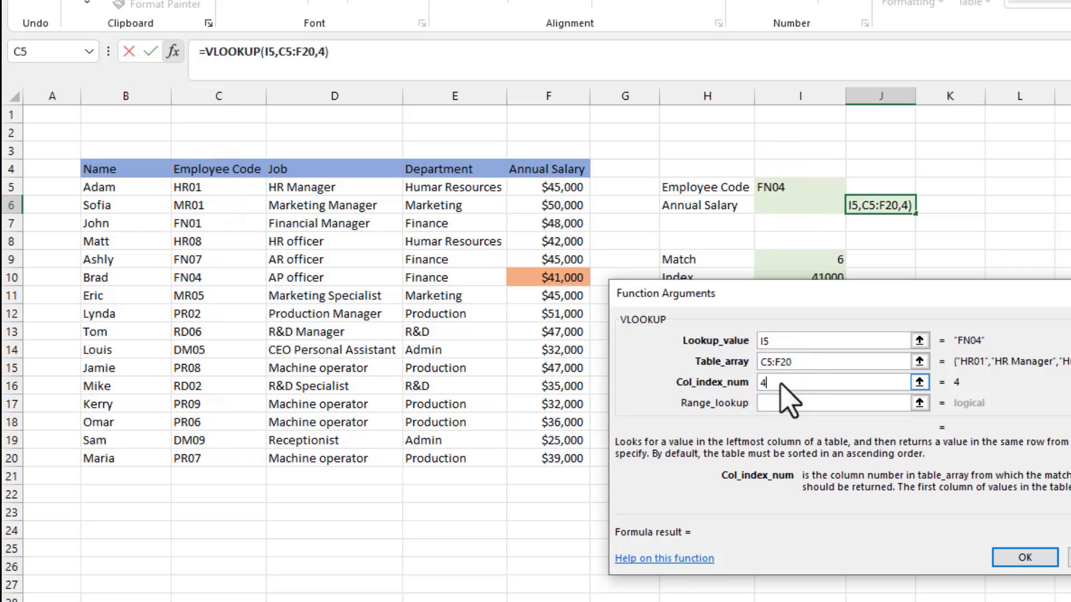
click(792, 404)
text(0)
click(1022, 558)
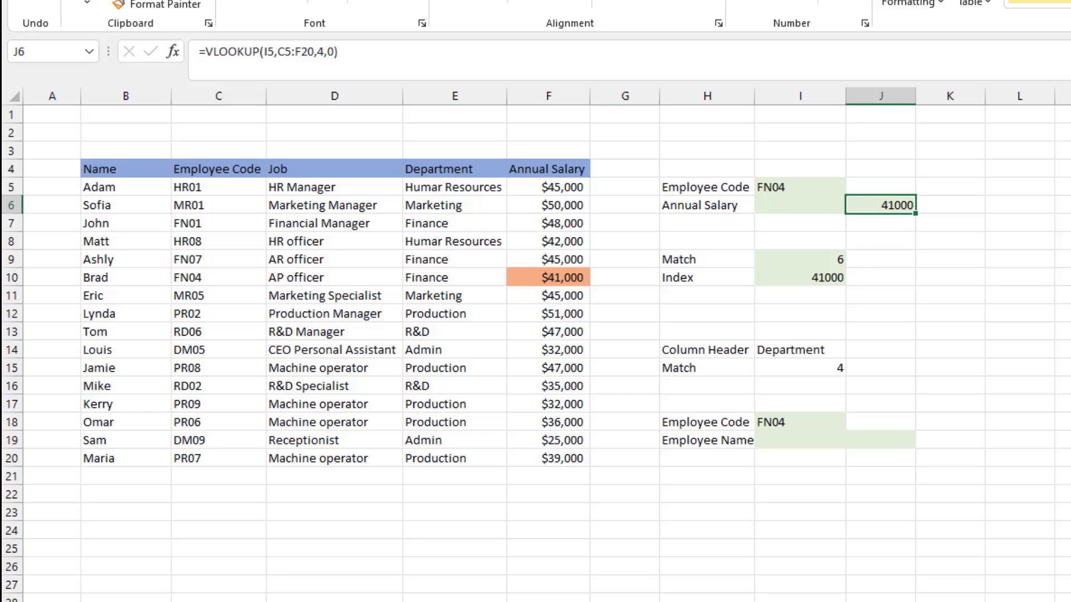
- Copy the INDEX formula text from I10's formula bar
click(814, 259)
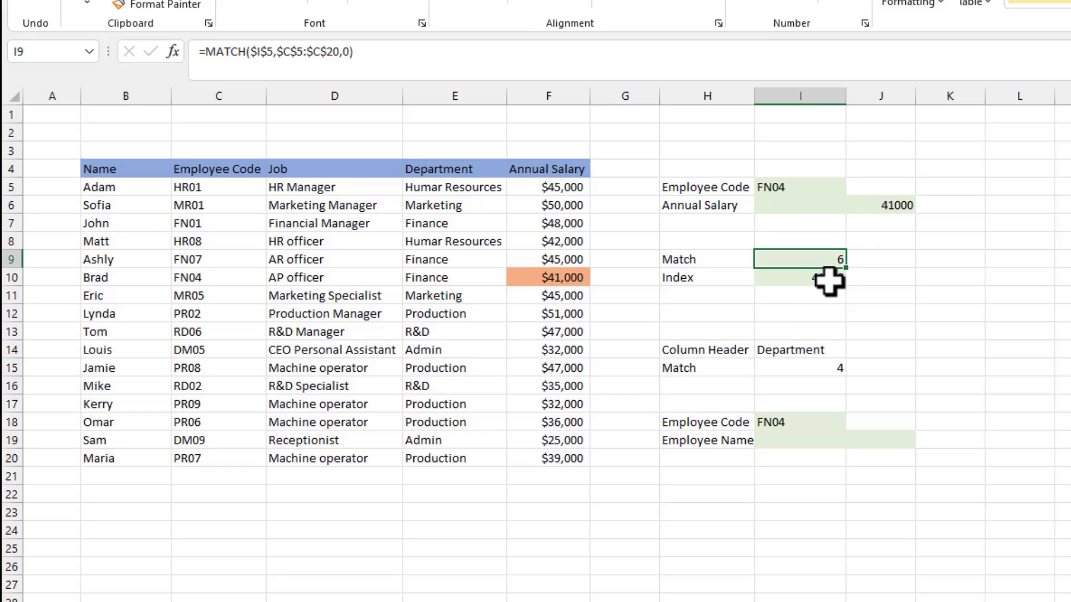
click(829, 279)
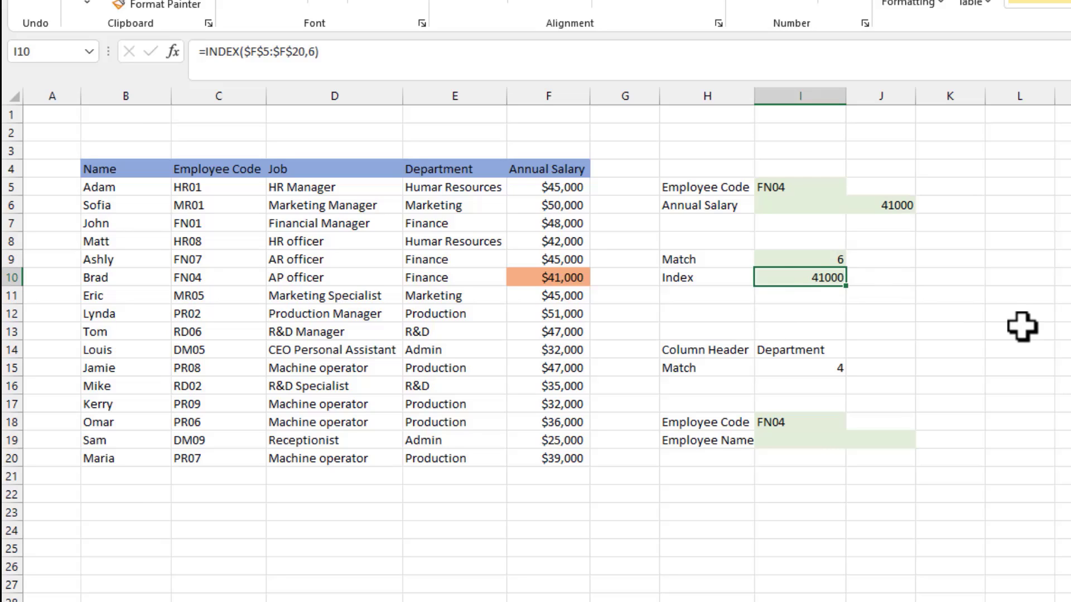
key(F2)
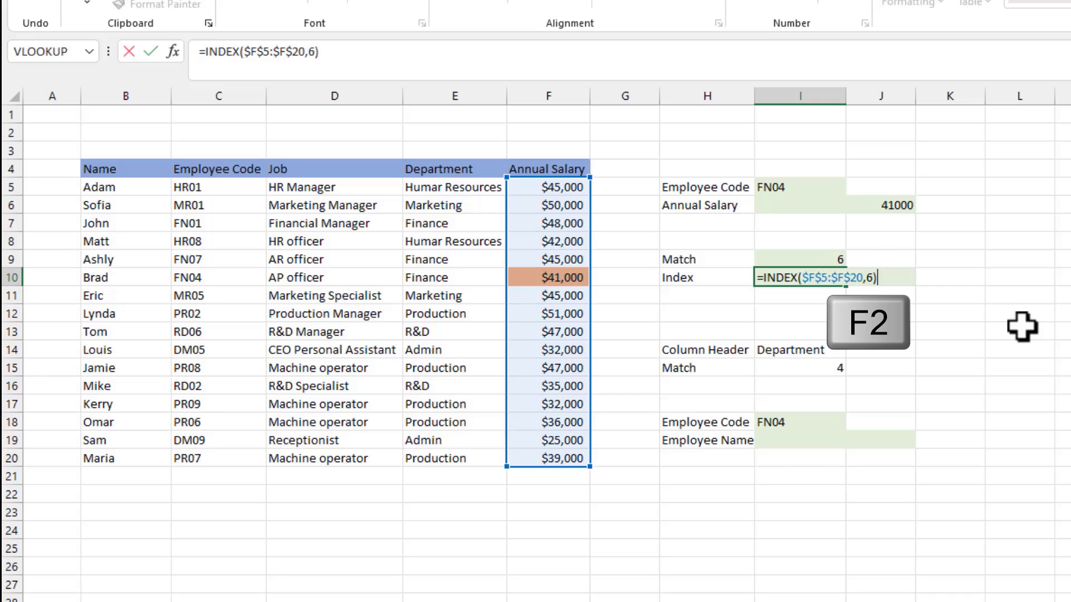
click(467, 49)
key(ctrl+c)
drag(380, 49, 96, 7)
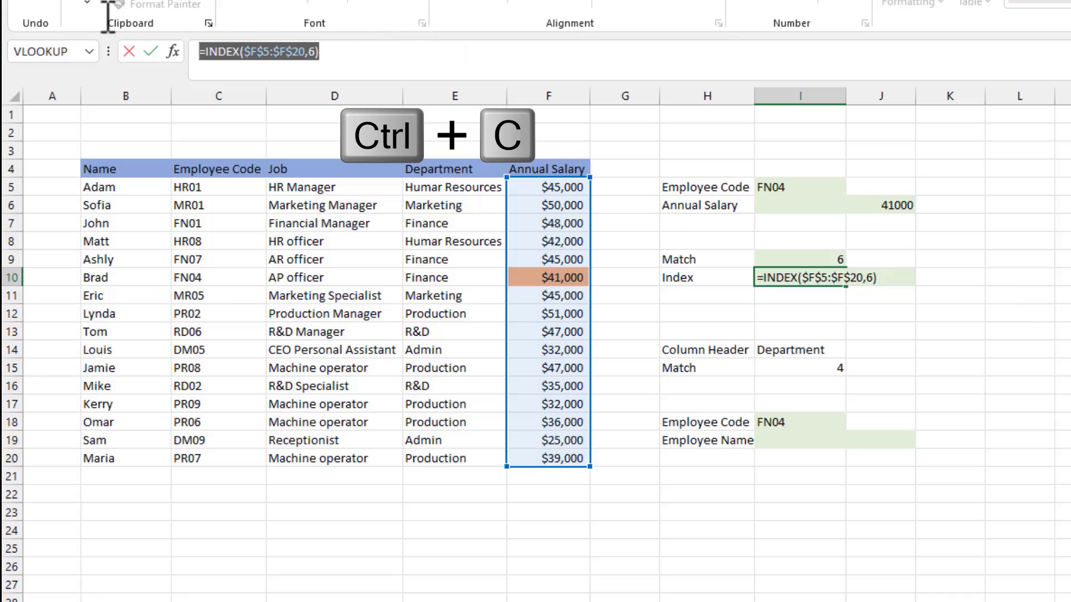
key(Return)
- Paste the INDEX formula into the Annual Salary cell I6, showing 41000
click(801, 204)
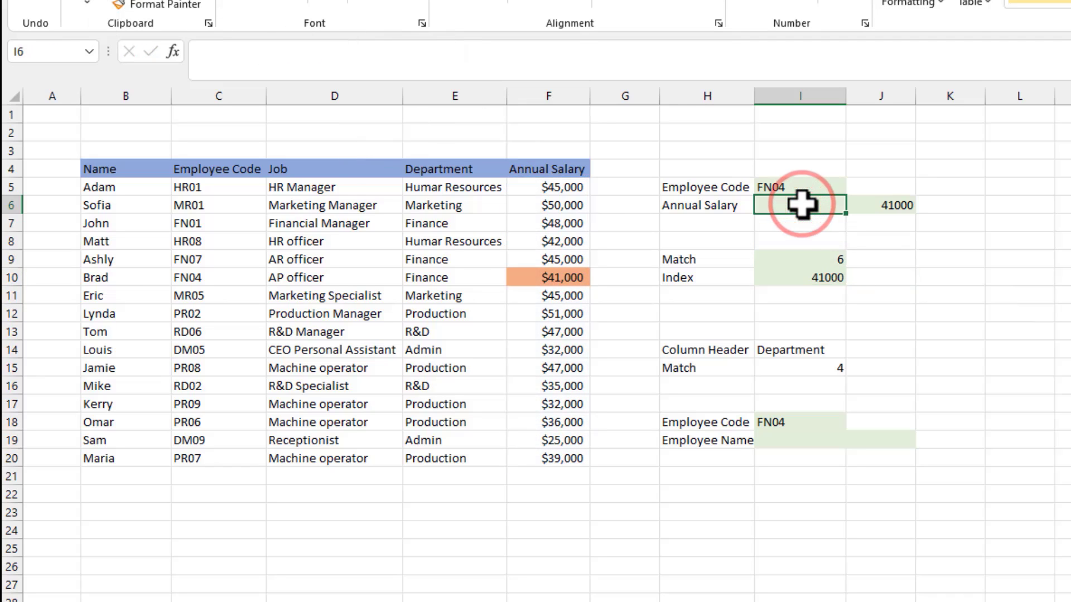
click(605, 53)
key(ctrl+v)
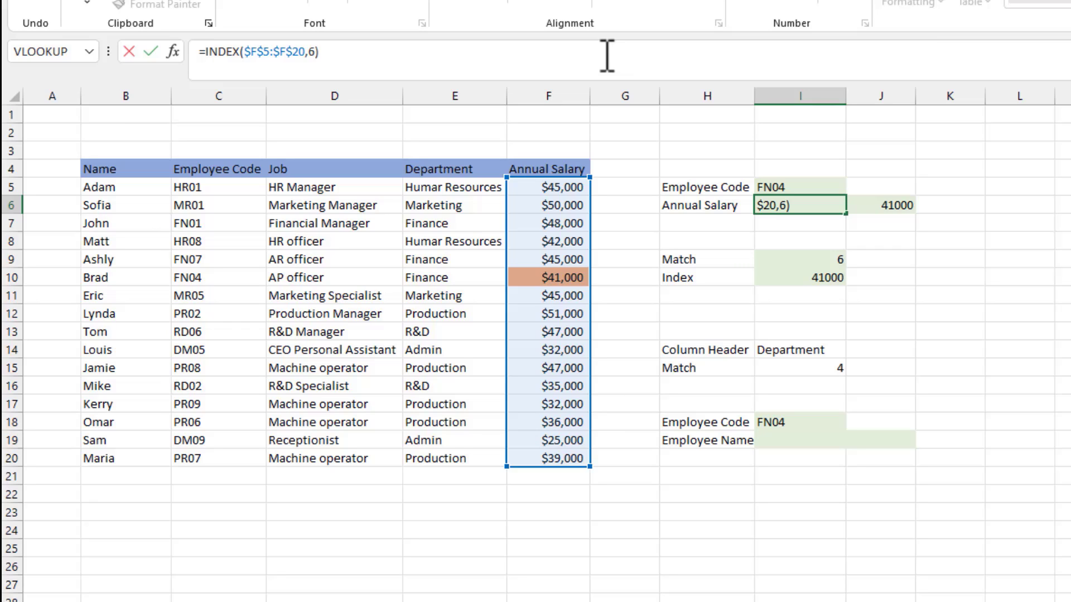
key(Return)
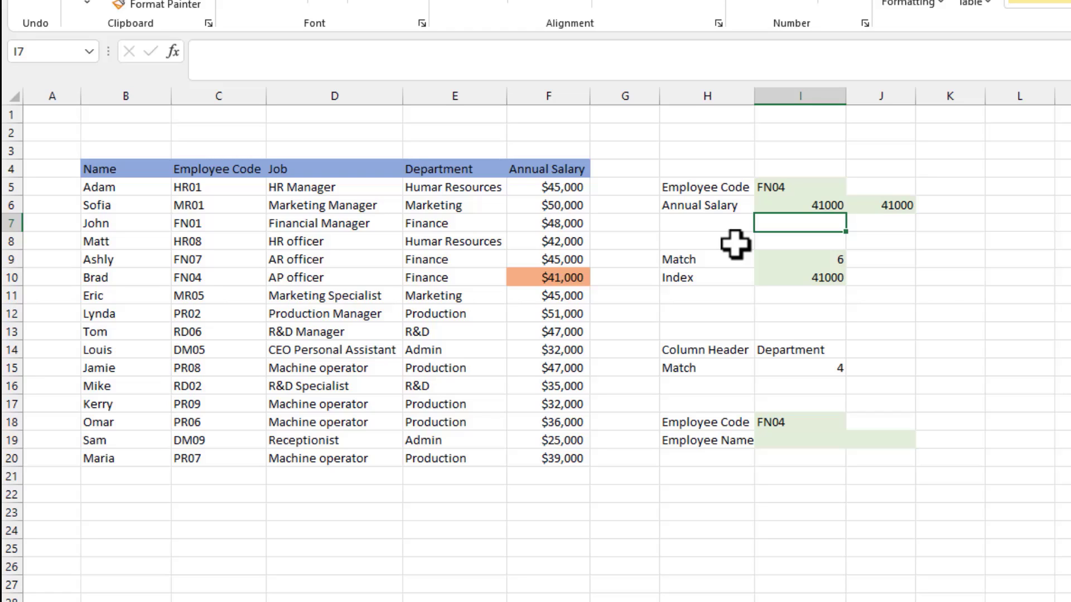
- Copy the MATCH formula text from I9's formula bar
click(811, 258)
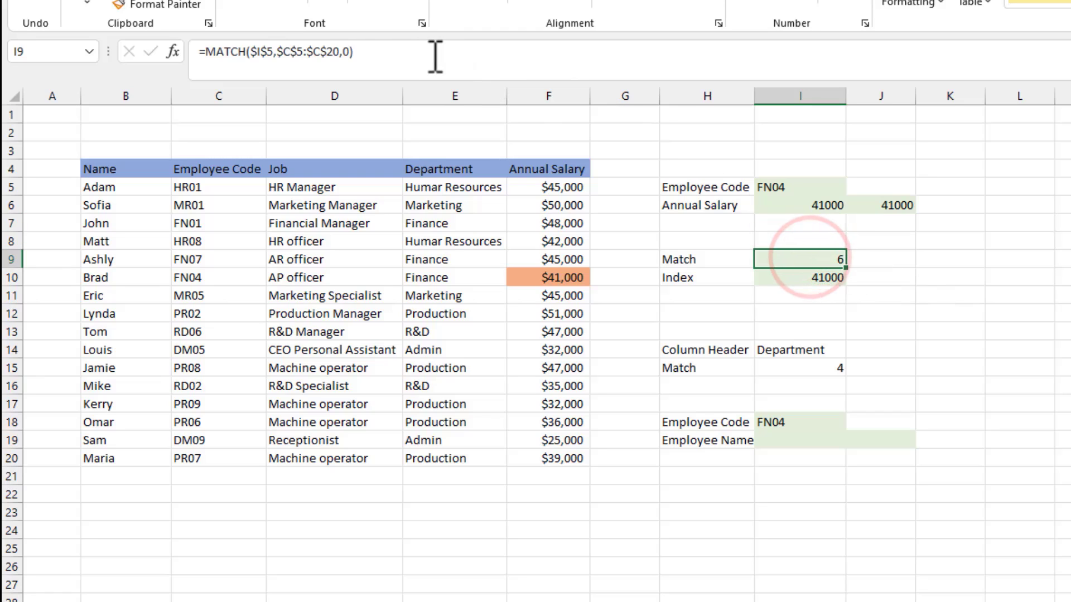
drag(435, 54, 206, 54)
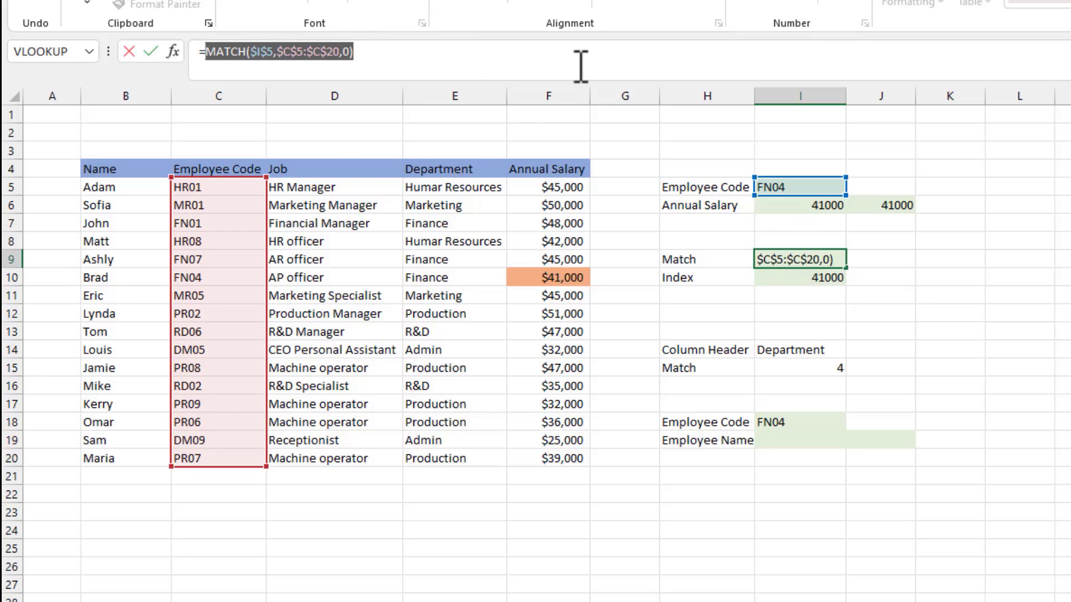
key(ctrl+c)
key(Return)
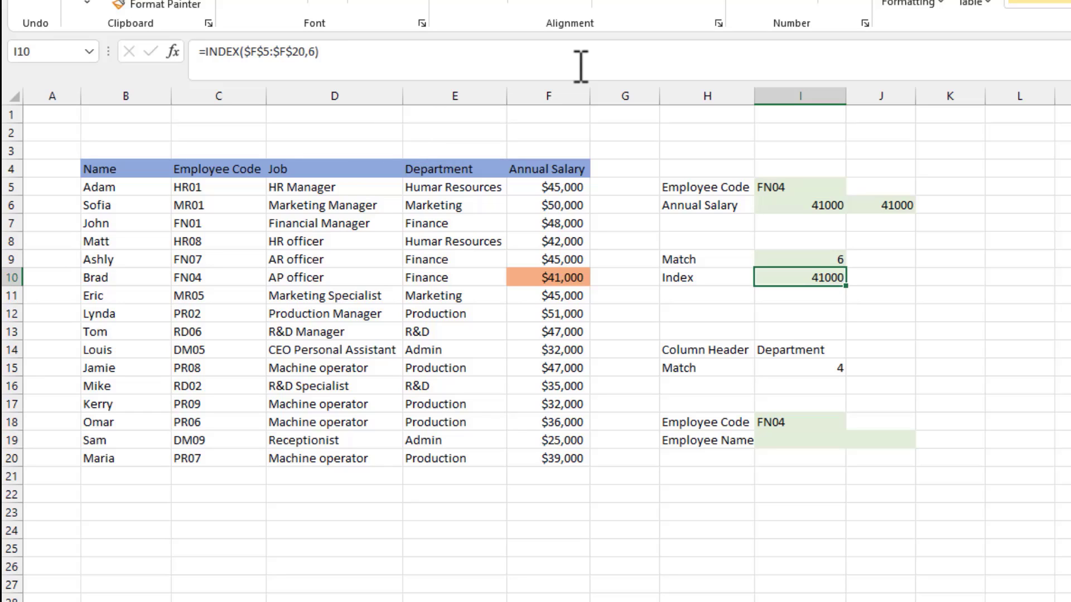
- Replace the row number 6 in I6's INDEX formula with the copied MATCH formula
click(830, 205)
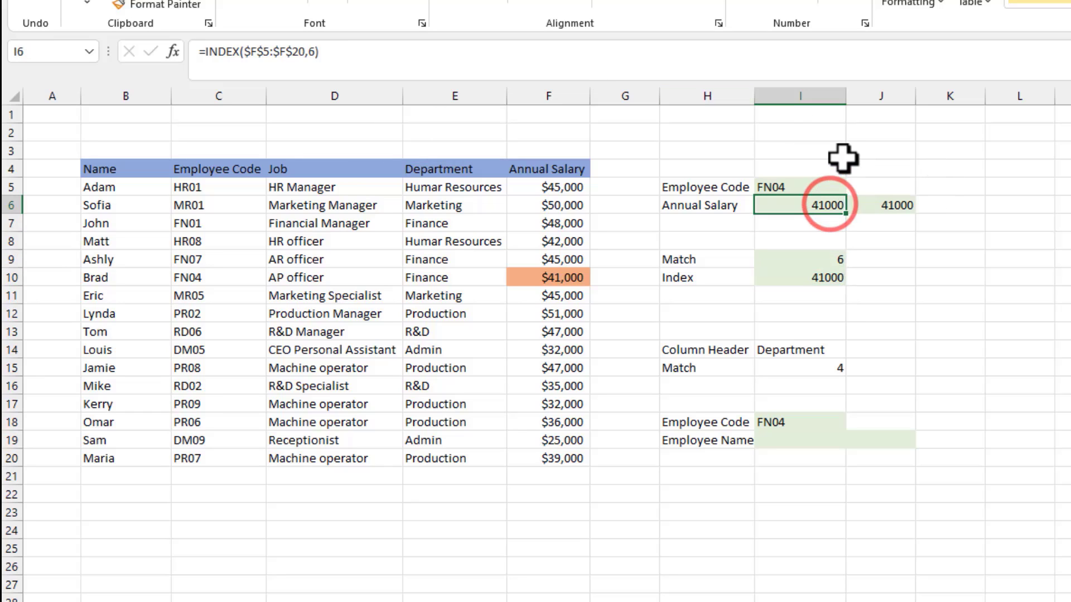
key(F2)
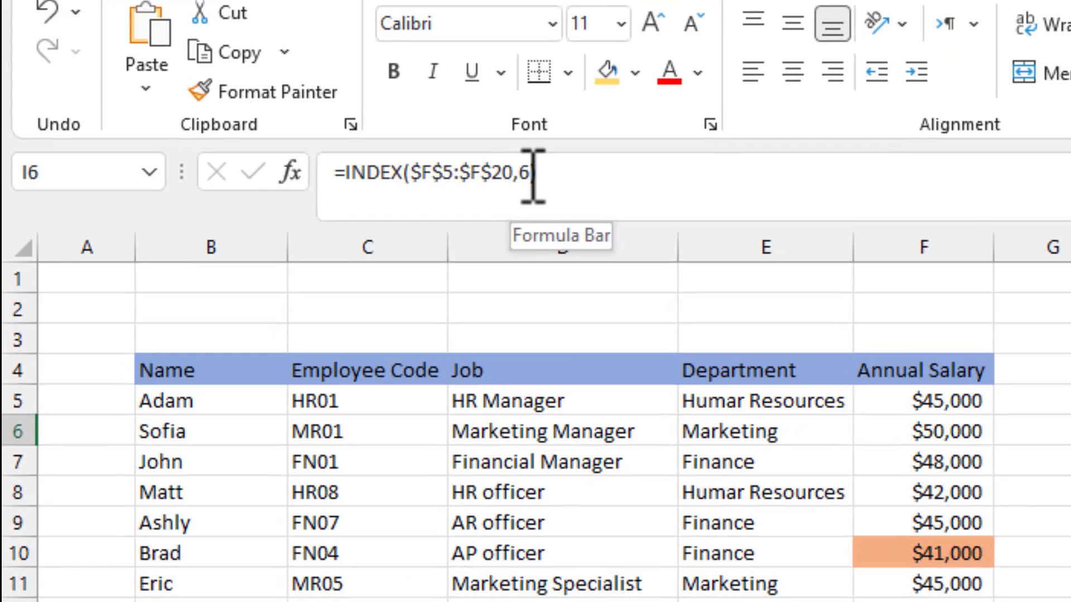
click(533, 174)
double_click(530, 174)
key(ctrl+v)
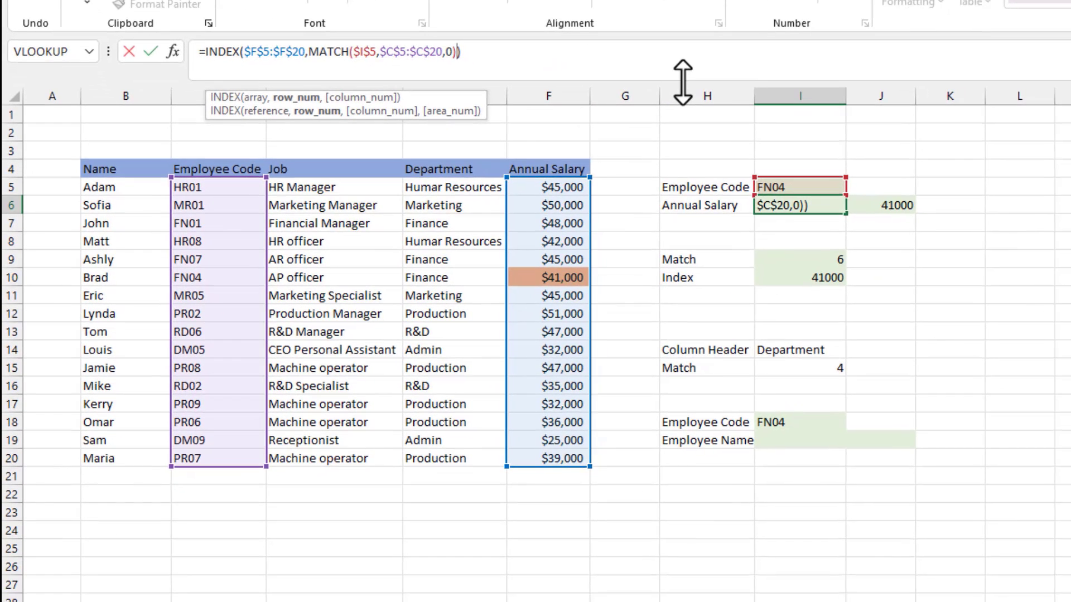
key(Return)
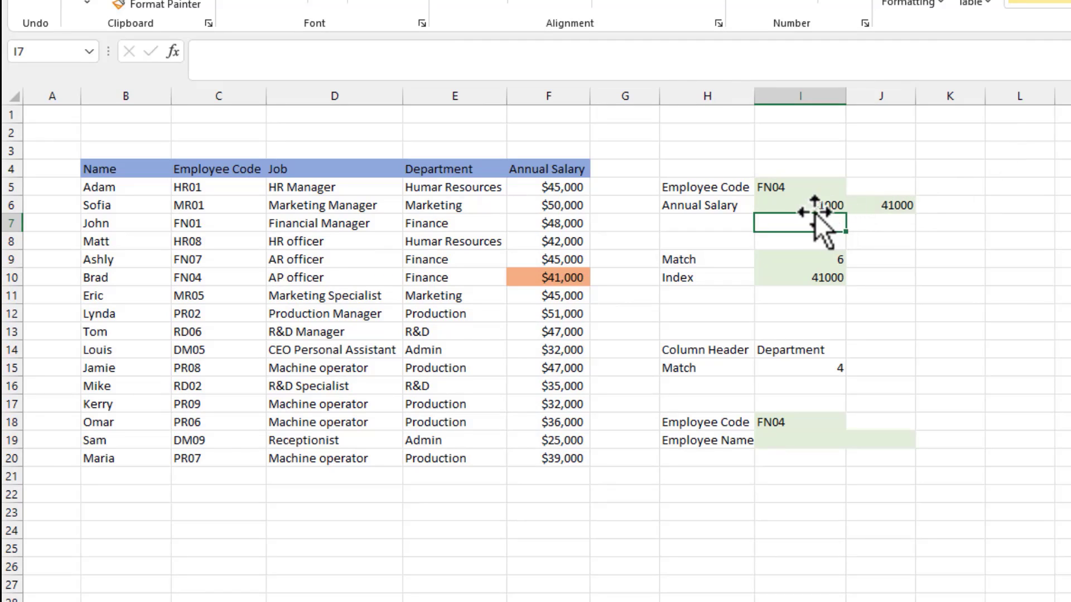
- Change the employee code in I5 to PR07 and check I6's formula now returns 39000
click(783, 187)
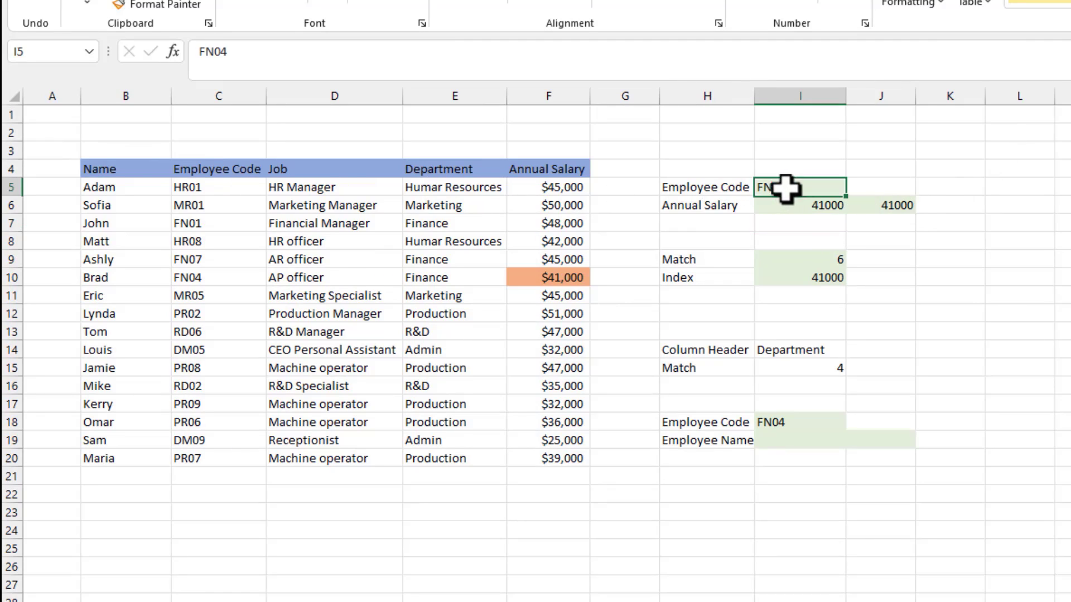
text(PR)
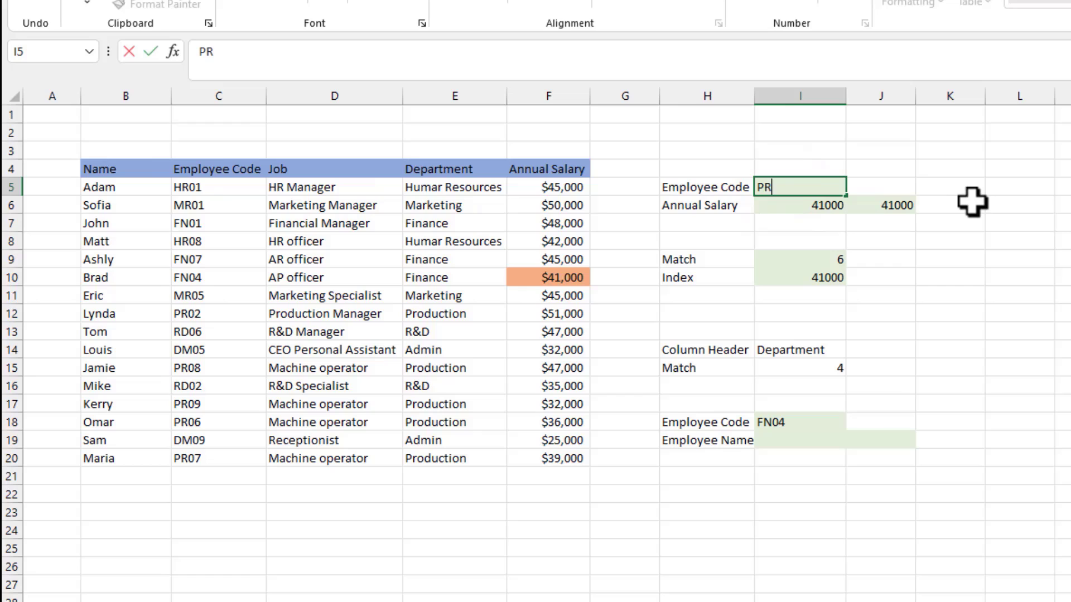
text(07)
key(Return)
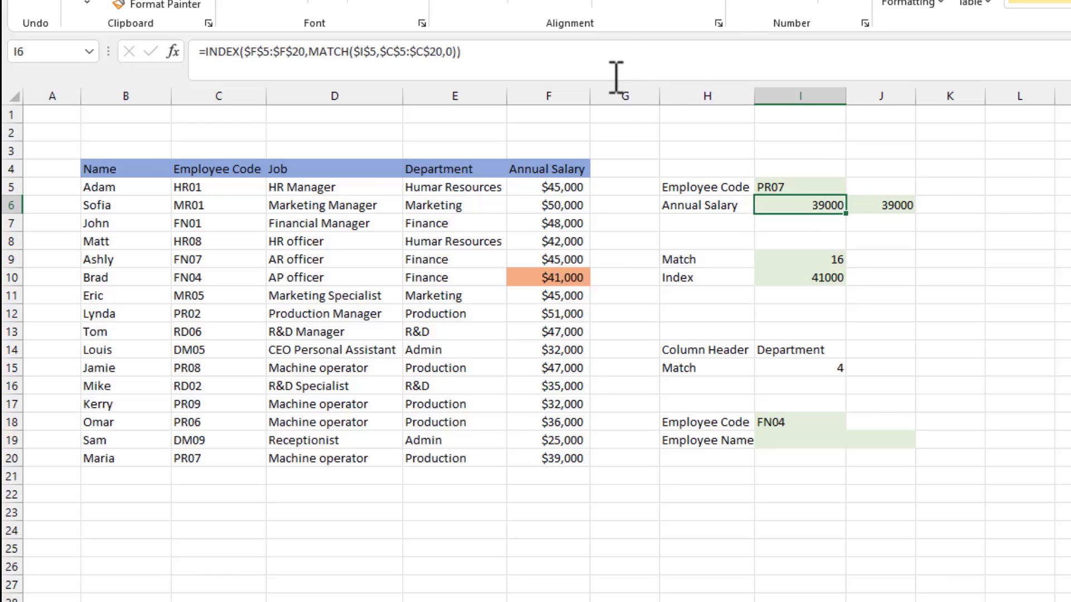
click(605, 53)
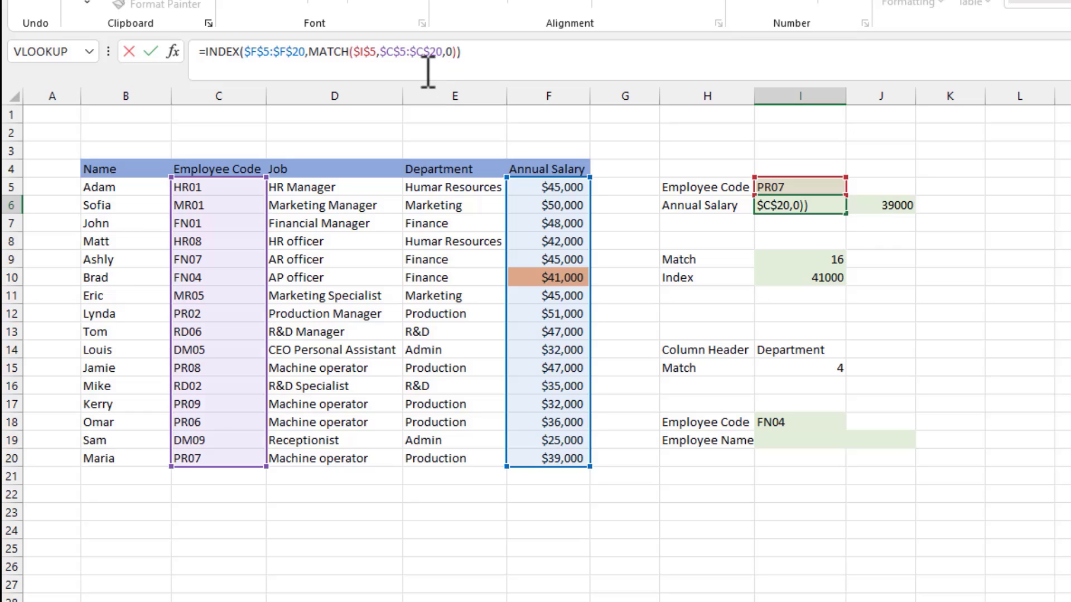
key(Return)
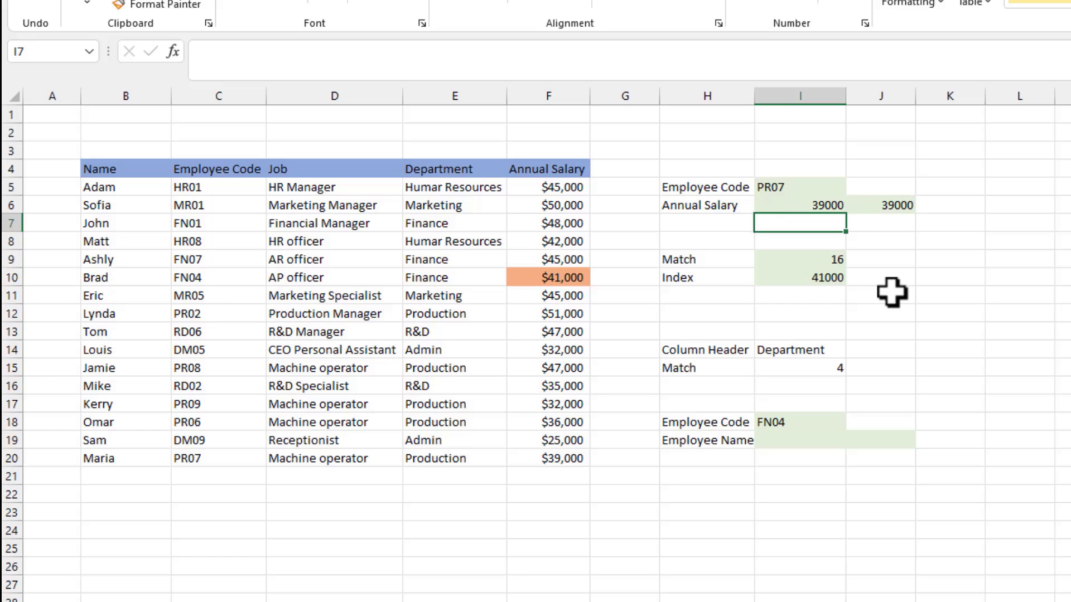
- Widen column H to fit the Employee Name label
click(778, 422)
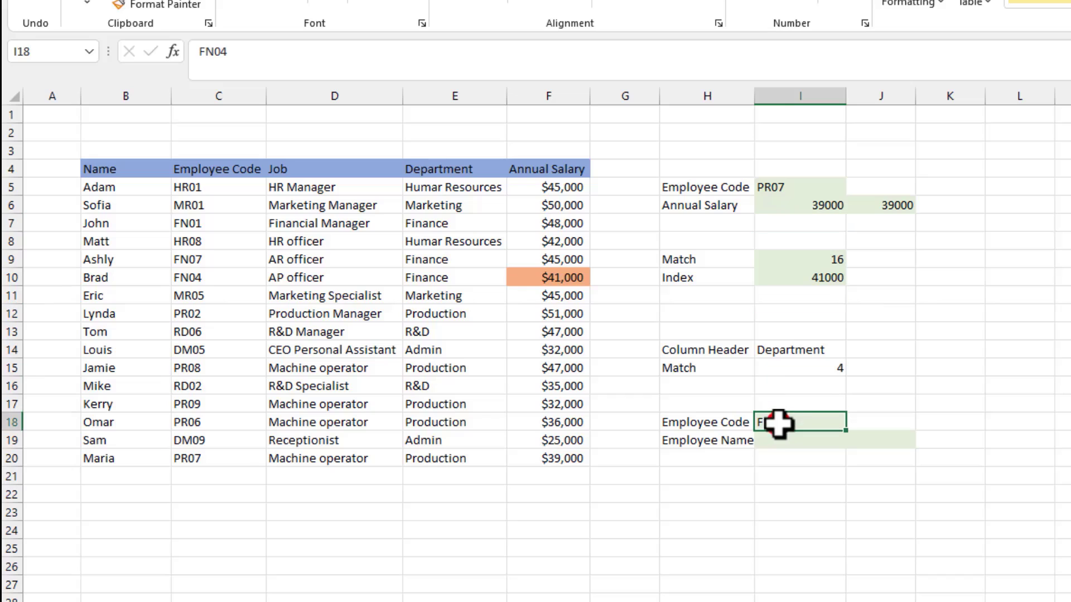
click(695, 444)
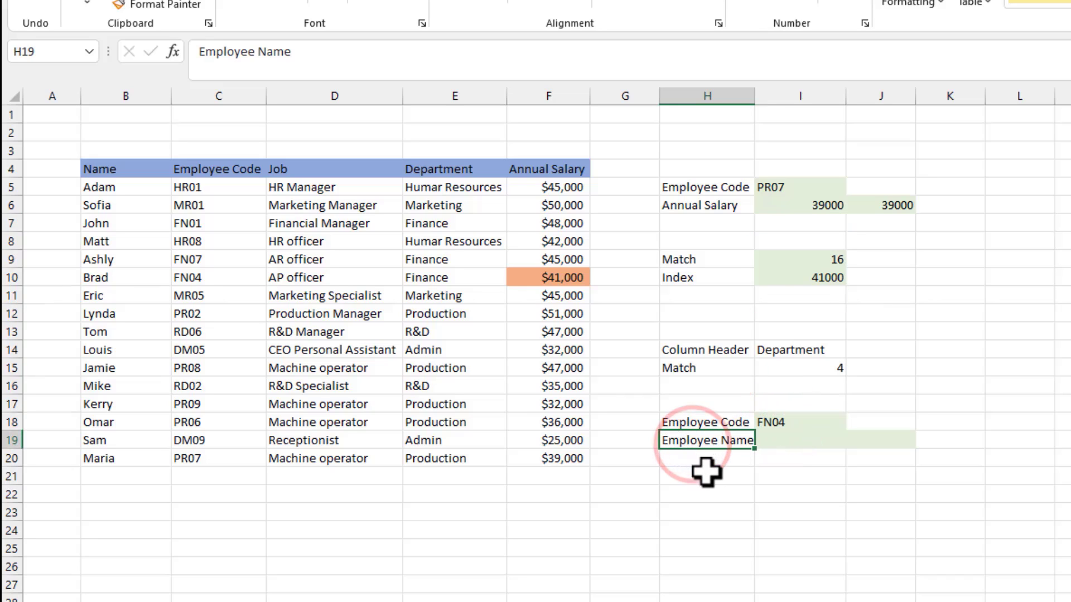
drag(753, 96, 769, 96)
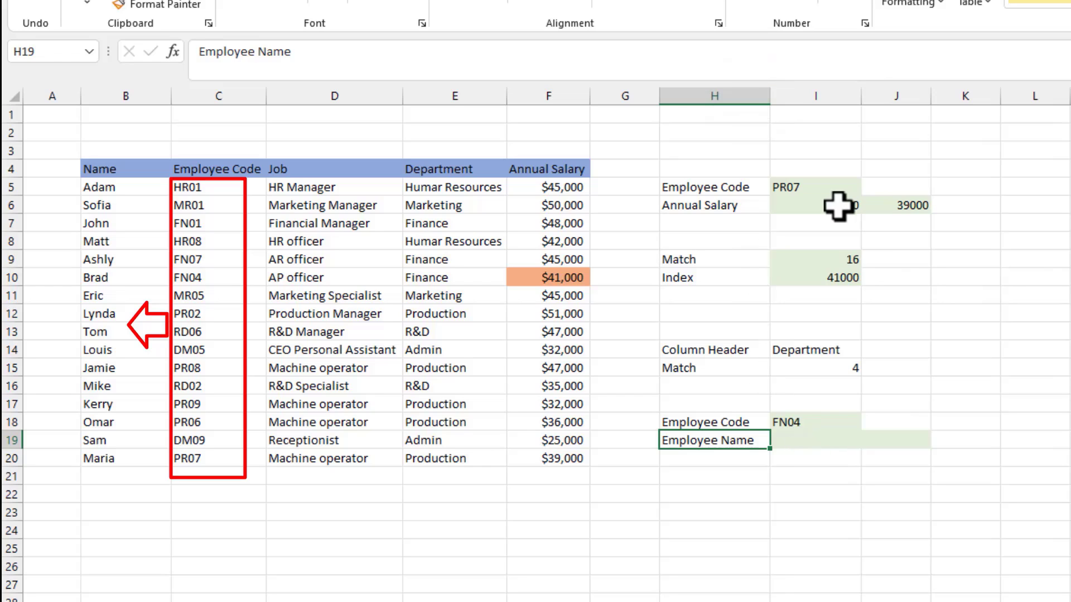
- Copy the I6:J6 salary lookup formulas into I19:J19 and inspect the pasted I19 formula
drag(837, 205, 881, 205)
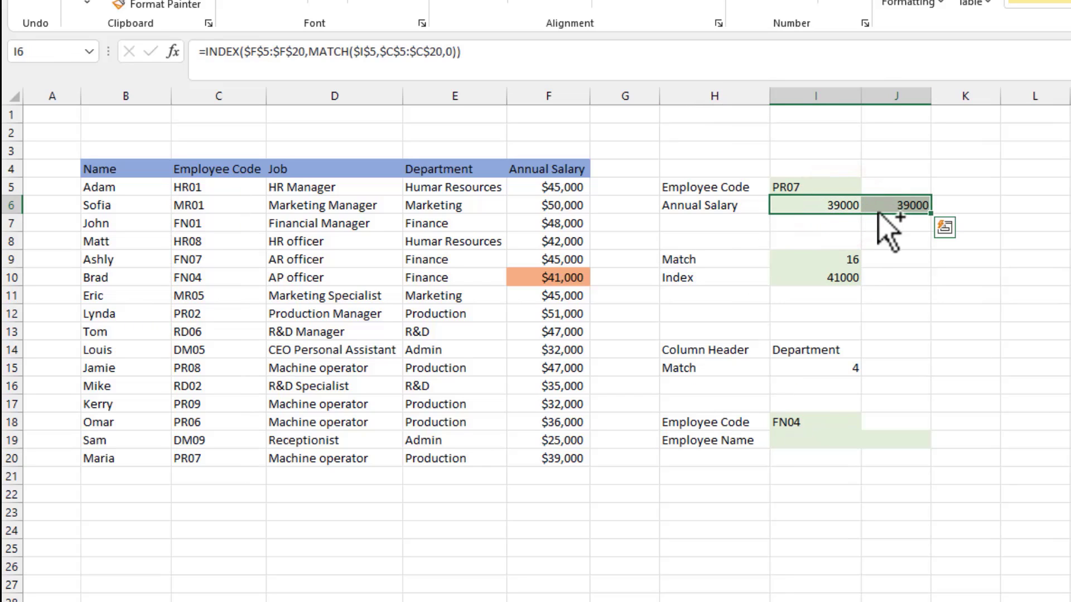
key(ctrl+c)
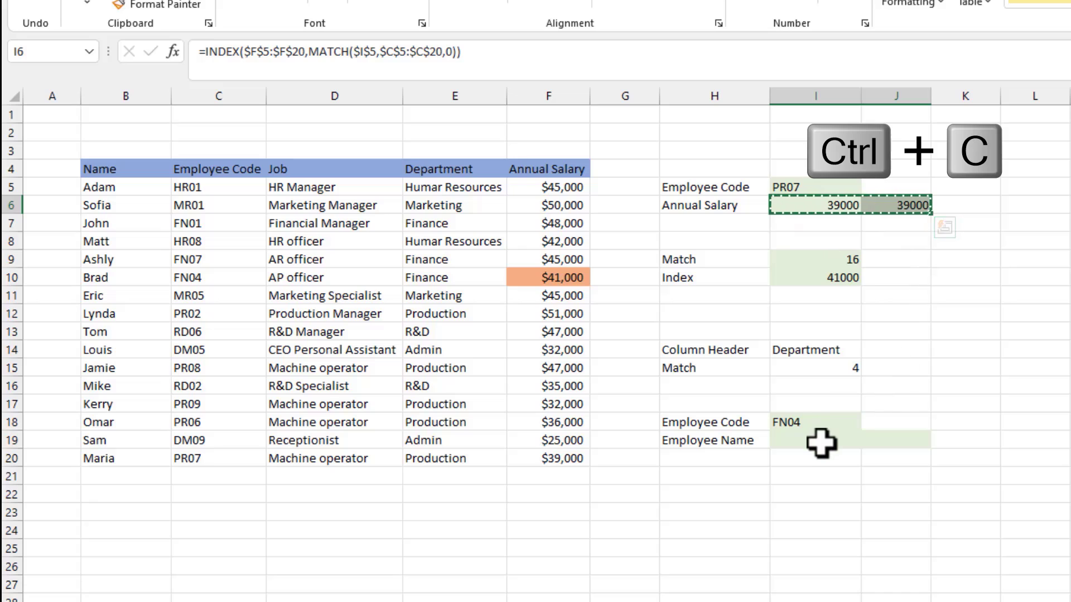
click(817, 441)
key(ctrl+v)
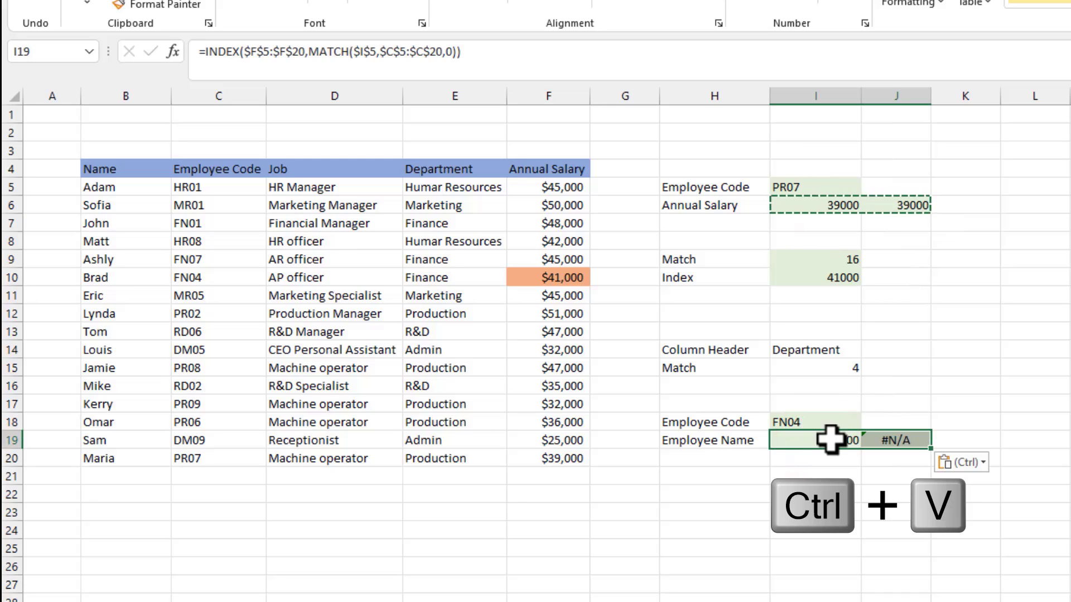
click(745, 54)
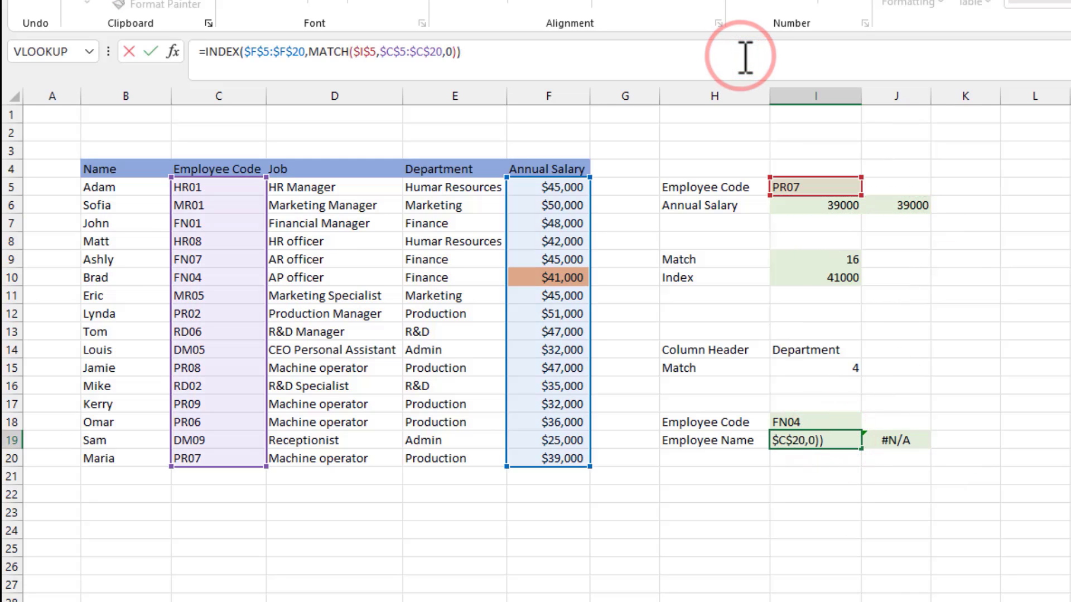
click(899, 441)
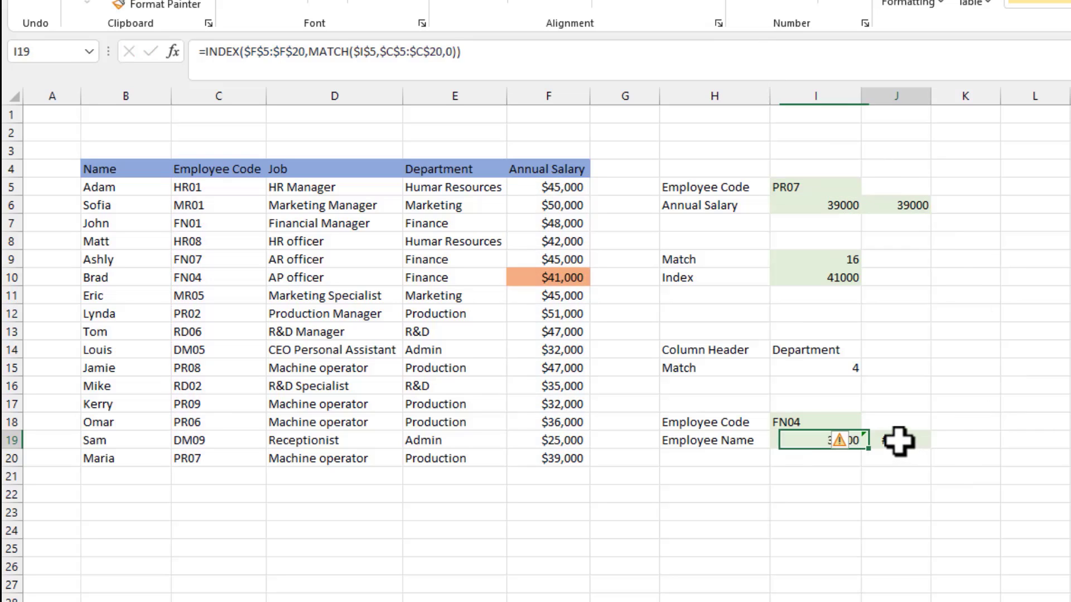
- Repoint J19's VLOOKUP to look up I5 in B5:C20 and return column 1 instead of 4
click(730, 50)
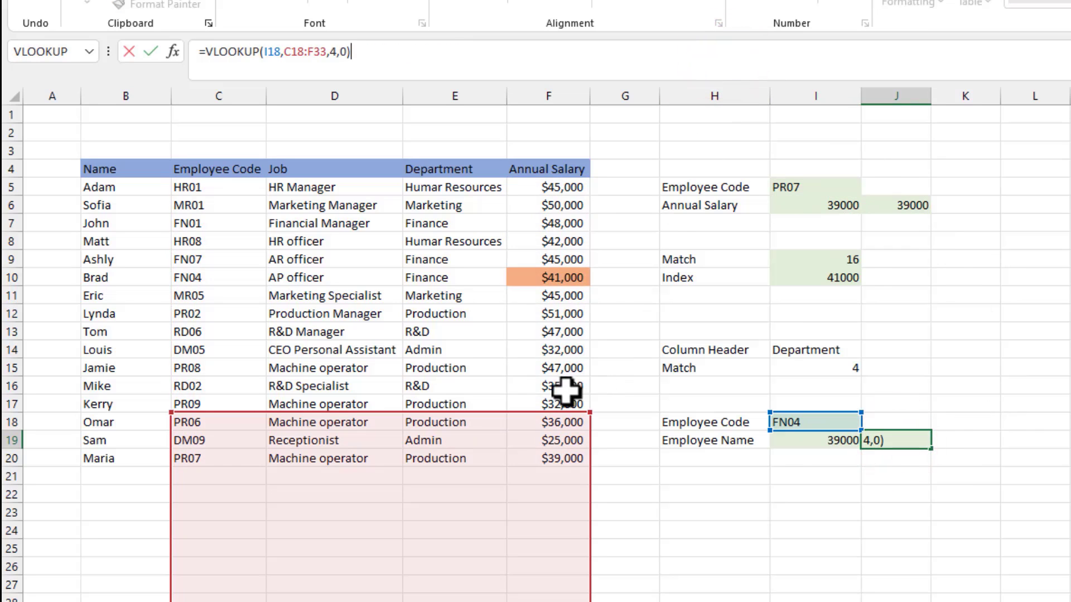
drag(531, 414, 542, 192)
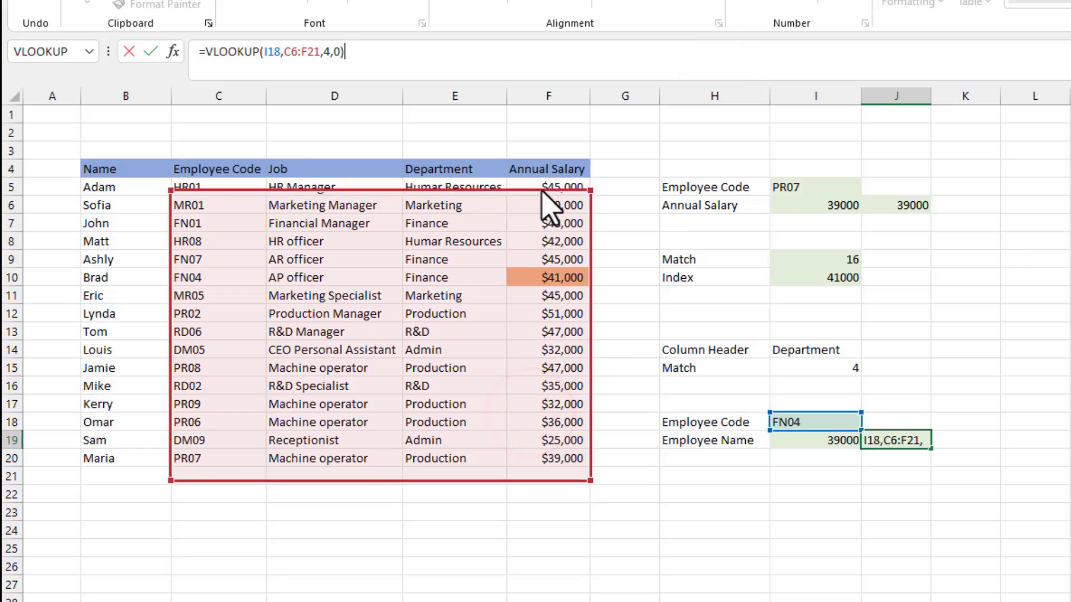
drag(828, 410, 845, 203)
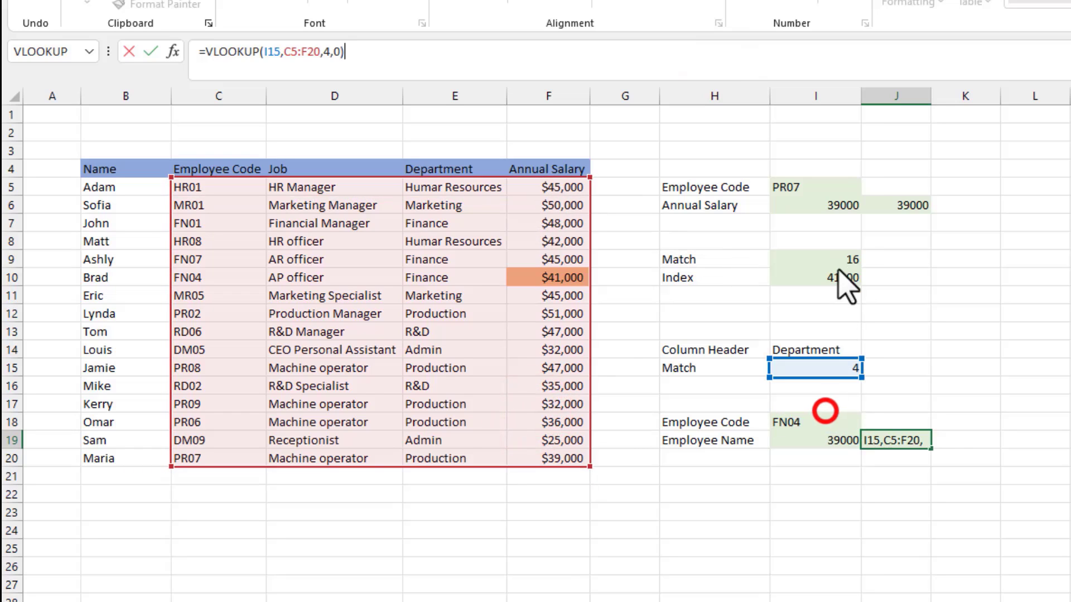
click(374, 65)
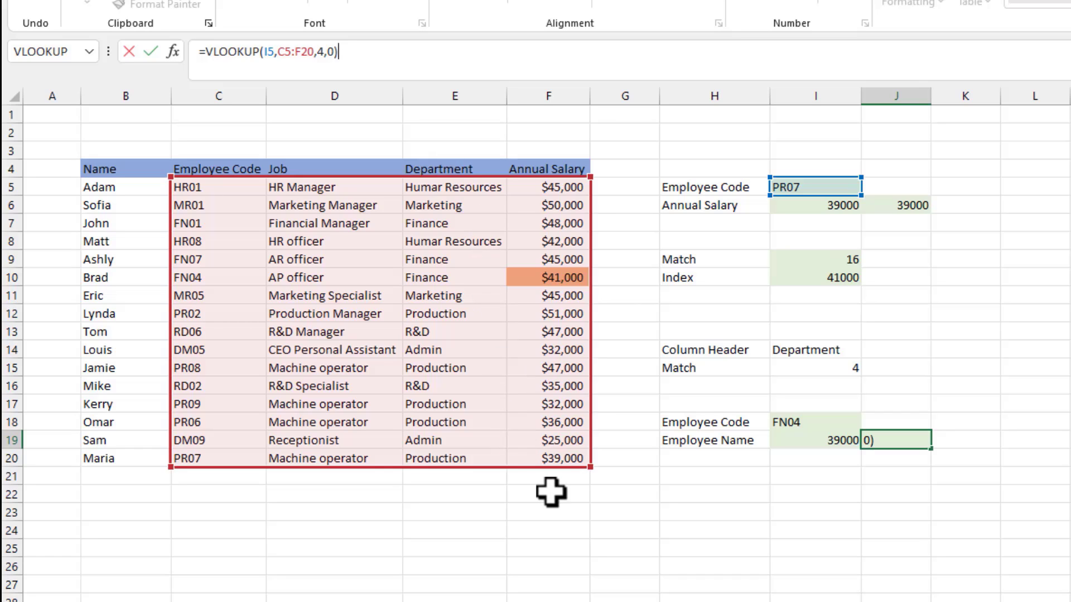
mouse_move(581, 446)
mouse_down()
mouse_move(502, 466)
mouse_move(262, 466)
mouse_up()
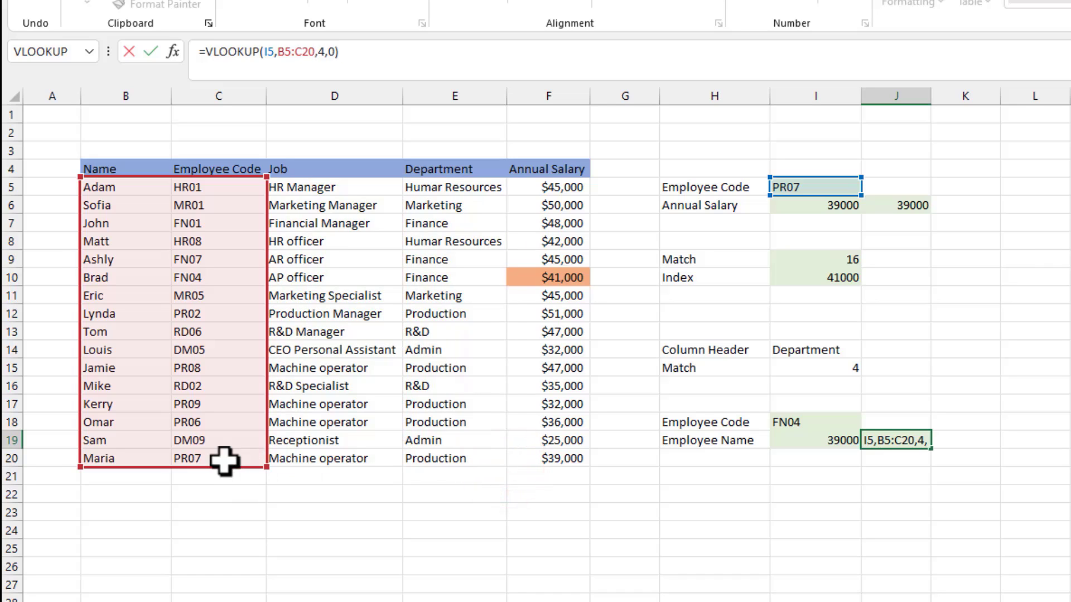
click(321, 52)
key(BackSpace)
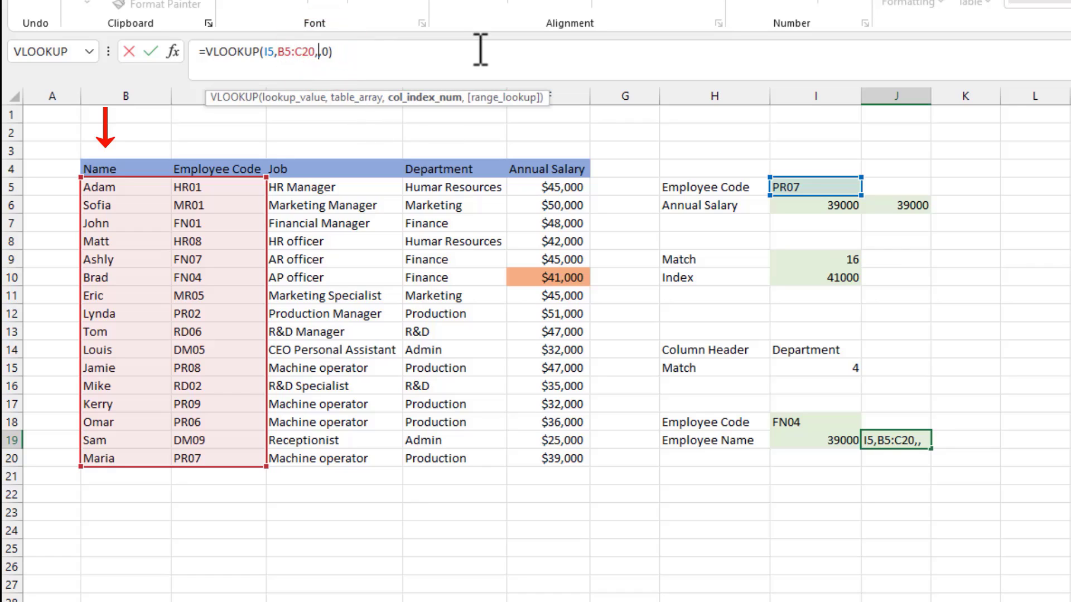
text(1)
key(ctrl+Return)
key(Return)
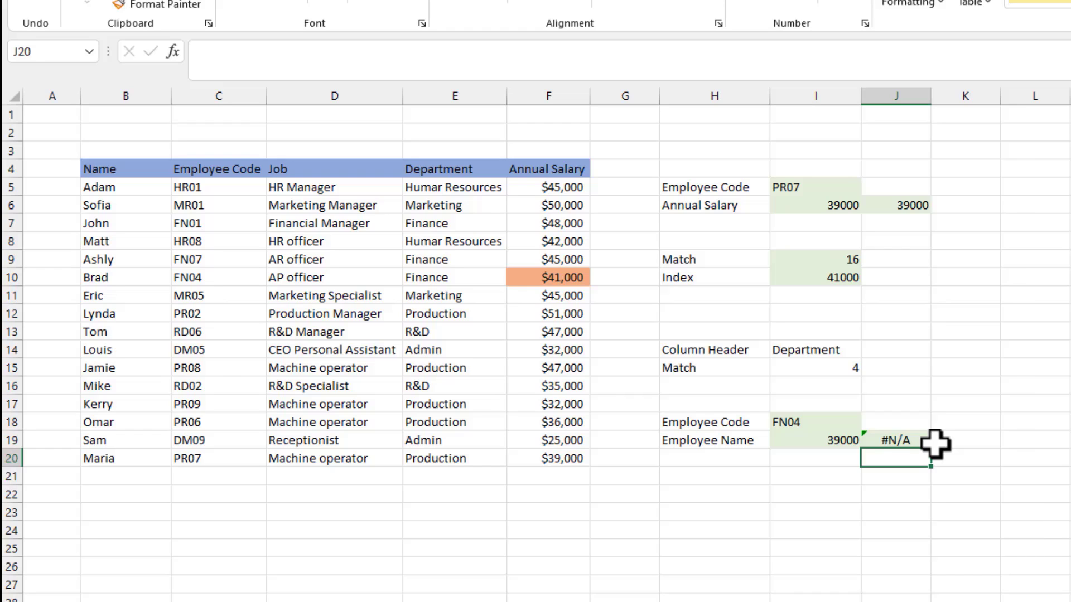
- Change I19's INDEX range to $B$5:$B$20 so it returns Maria for PR07
click(793, 441)
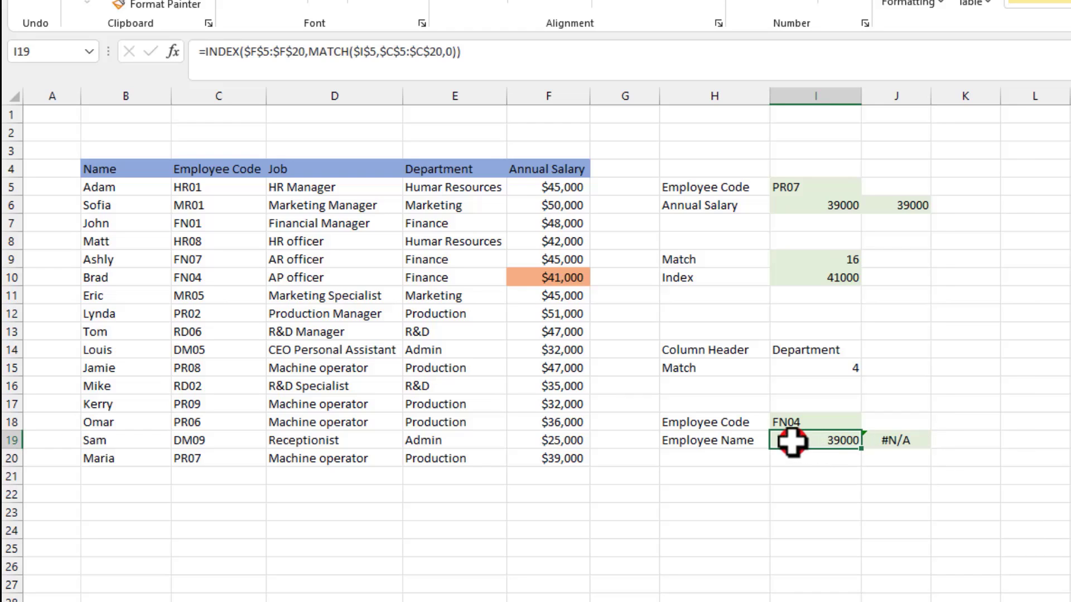
click(507, 50)
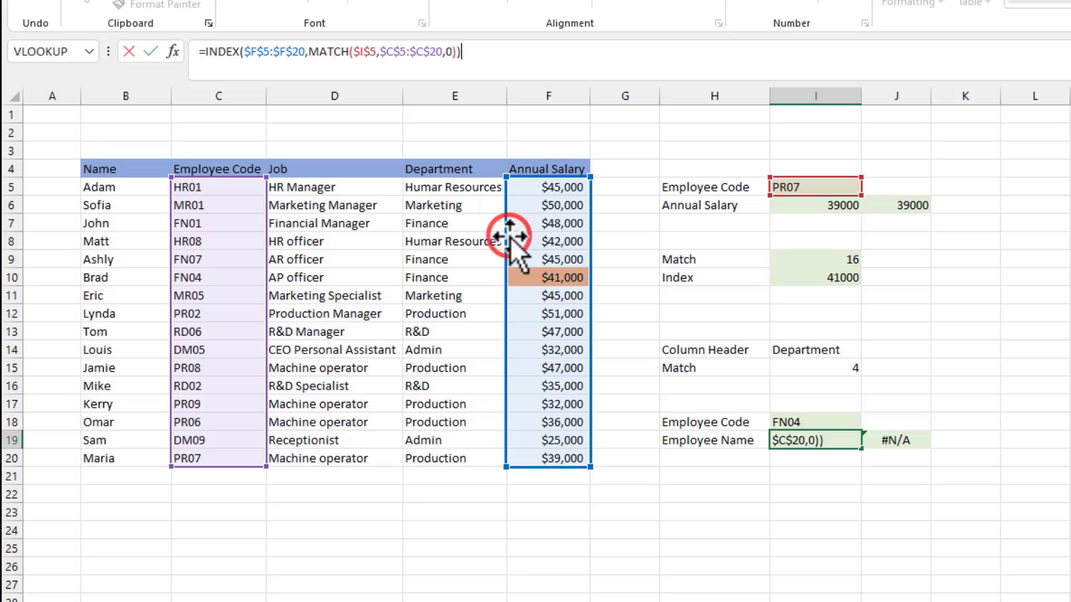
mouse_move(510, 238)
mouse_down()
mouse_move(270, 257)
mouse_move(144, 240)
mouse_up()
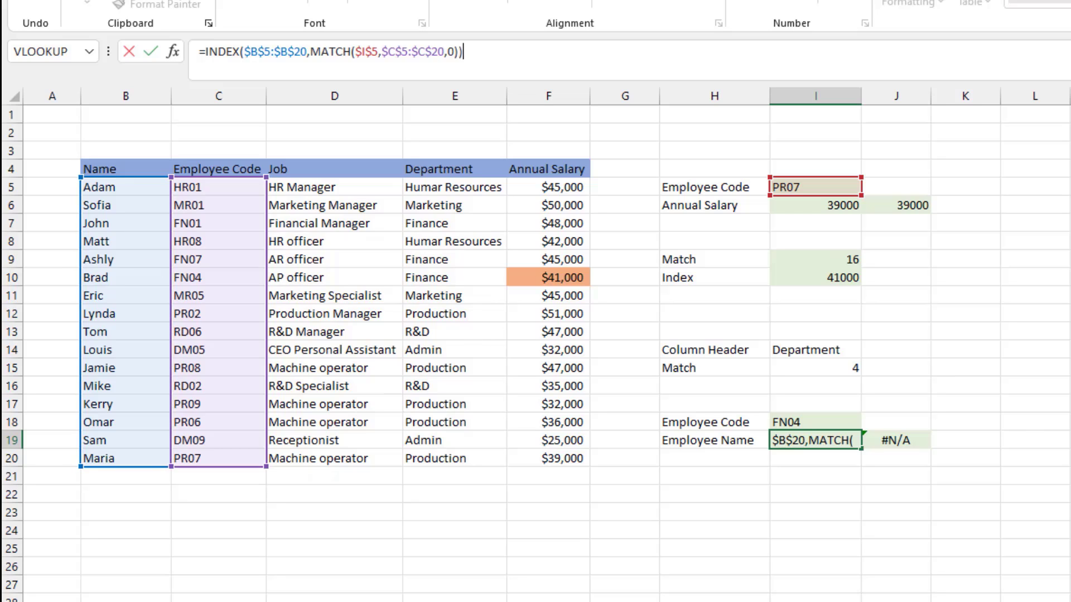
key(Return)
key(Up)
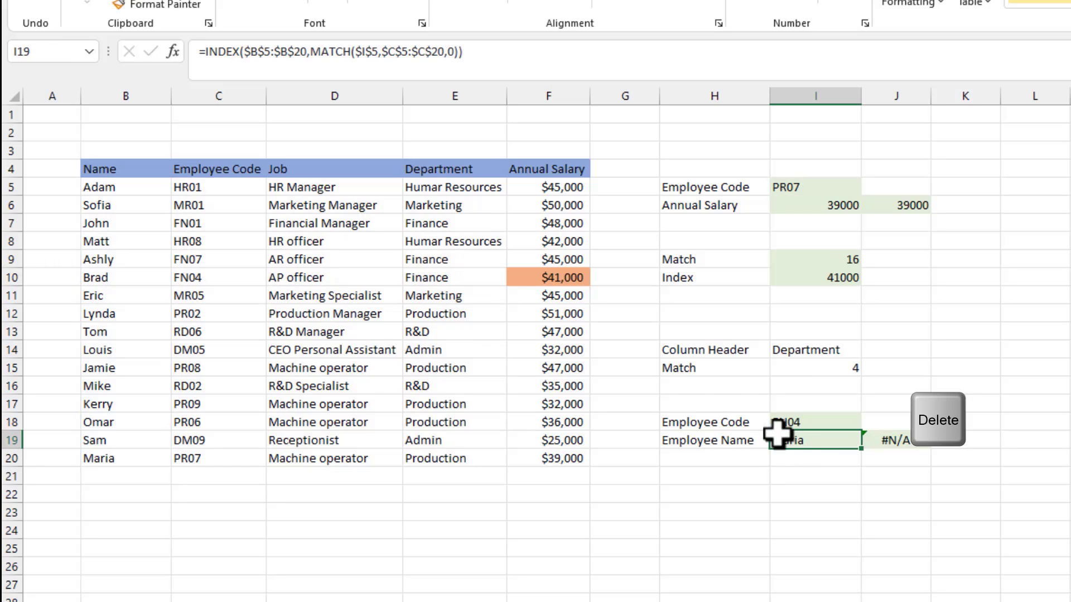
- Clear the Employee Code label and FN04 in H17:I18, then recheck the J19 and I19 formulas unchanged
drag(735, 409, 776, 419)
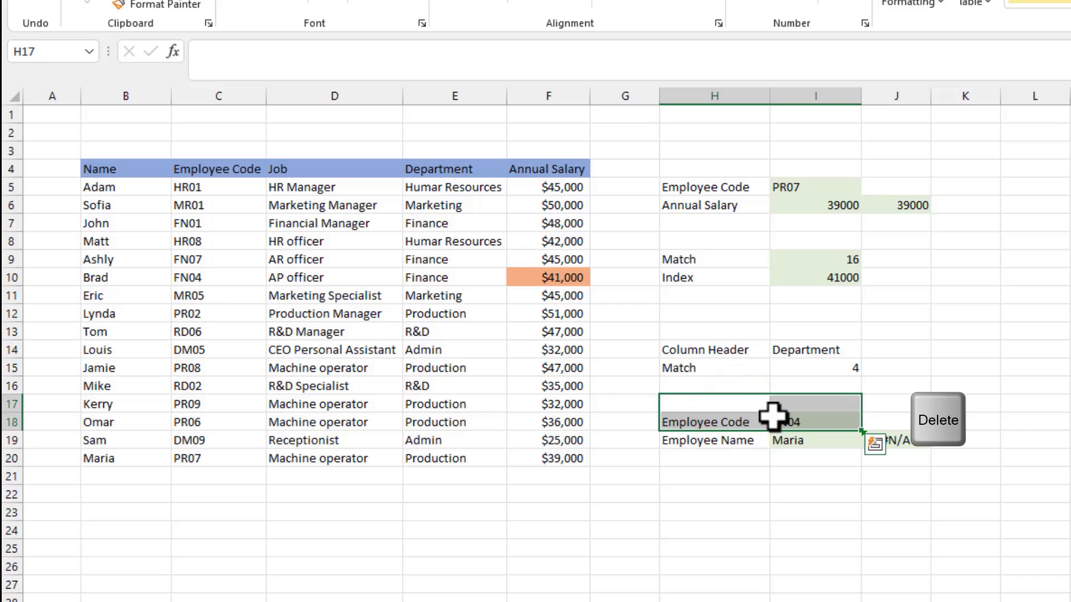
key(Delete)
click(896, 441)
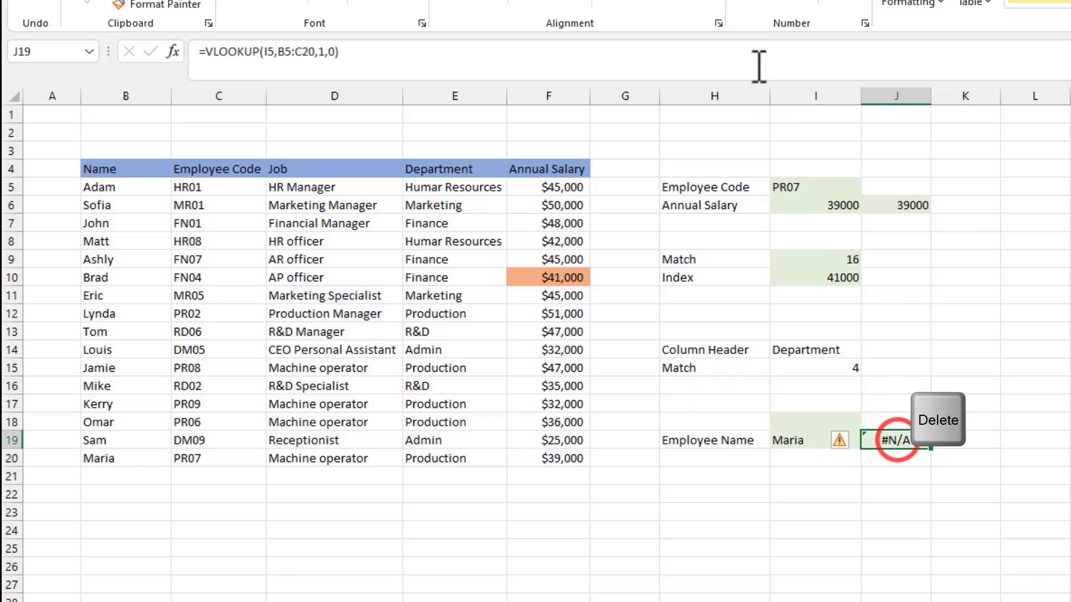
click(754, 55)
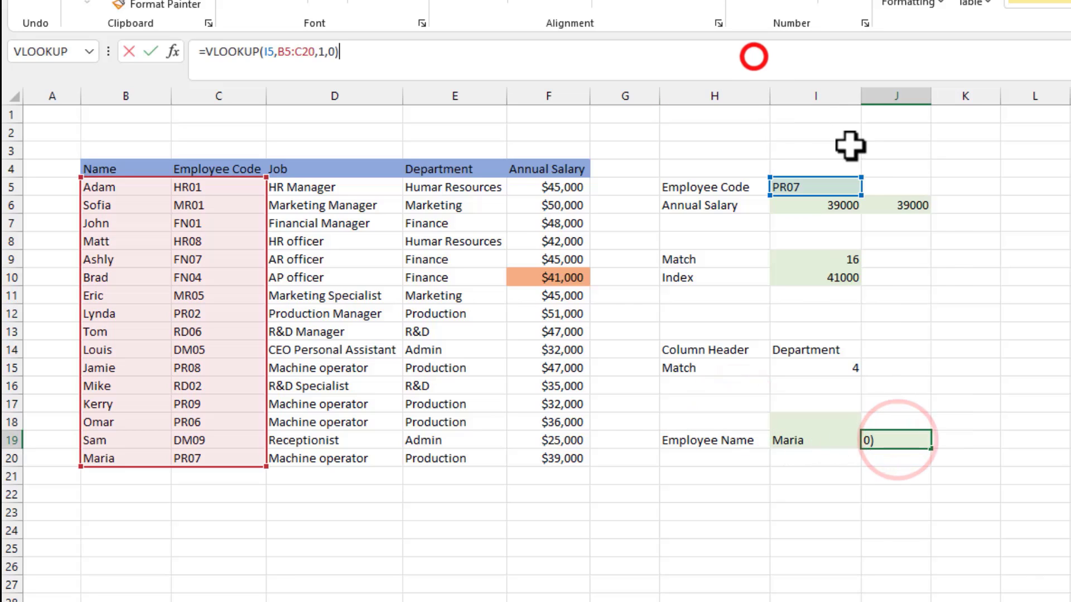
click(799, 440)
click(729, 51)
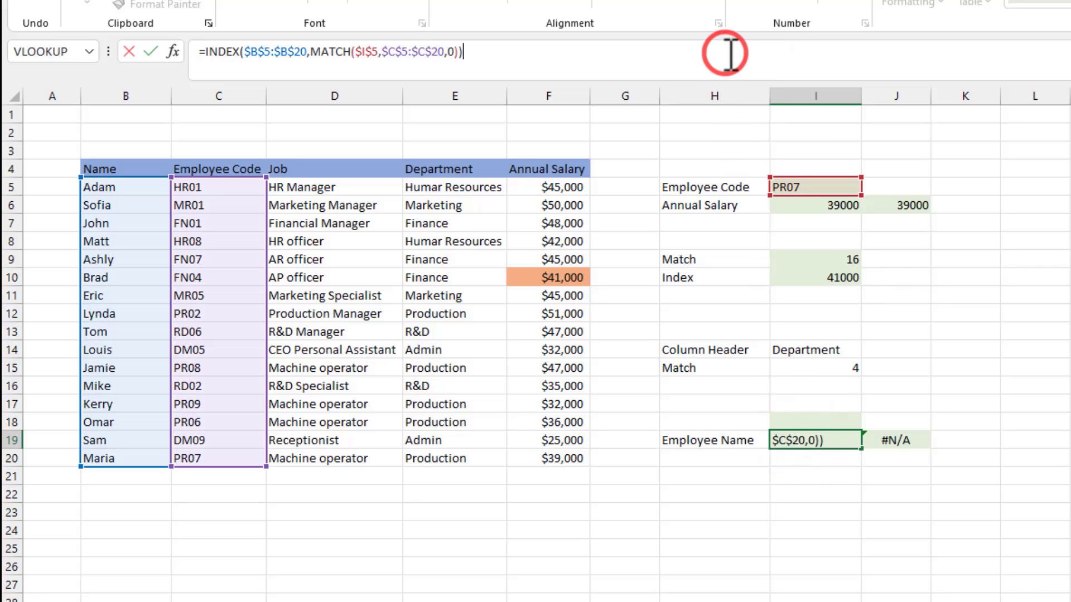
key(Escape)
key(F2)
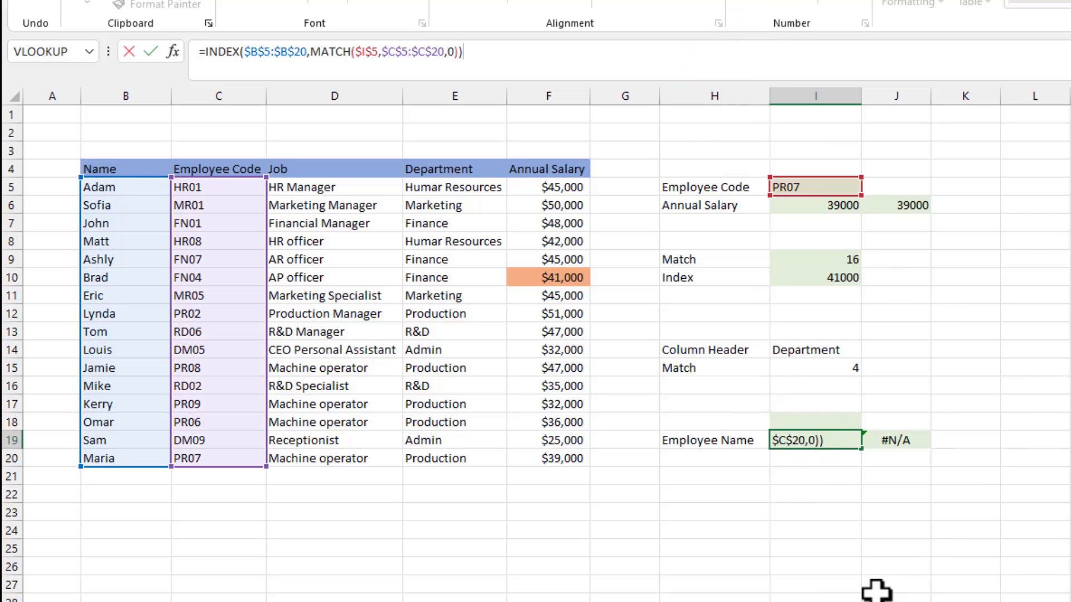
key(Return)
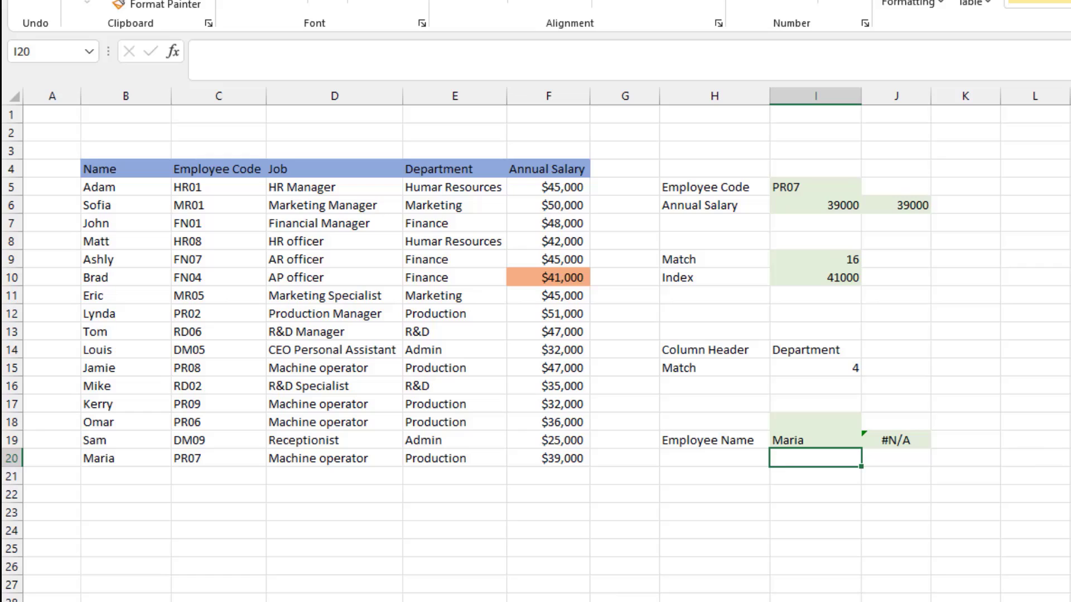